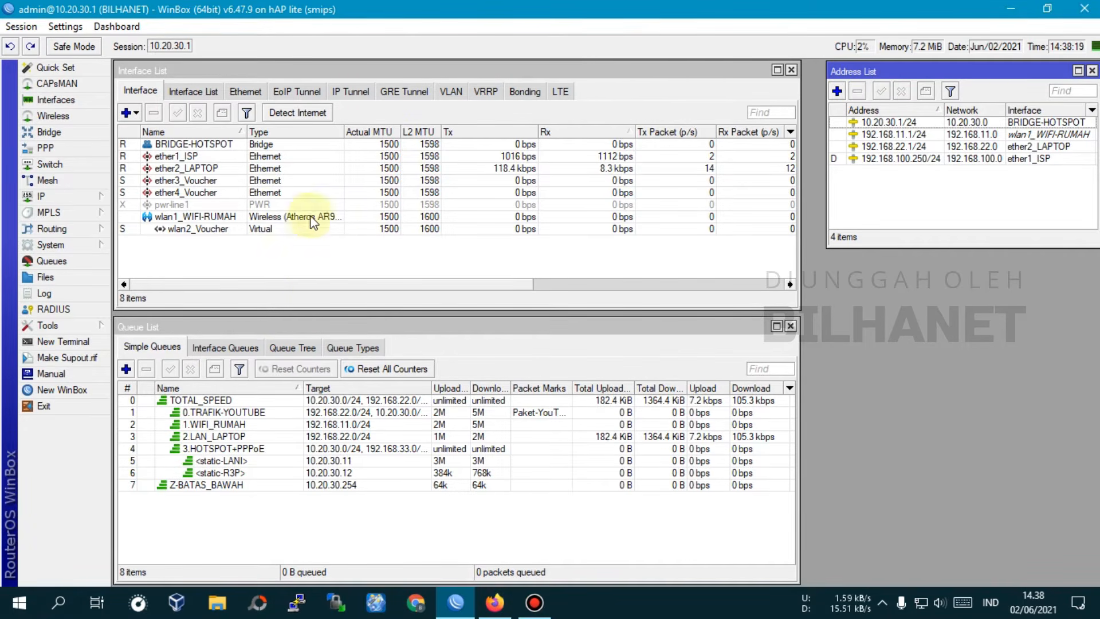
# - Open Firewall and review the router addresses 10.20.30.1/24, 192.168.11.1/24 and 192.168.22.1/24
pyautogui.click(188, 158)
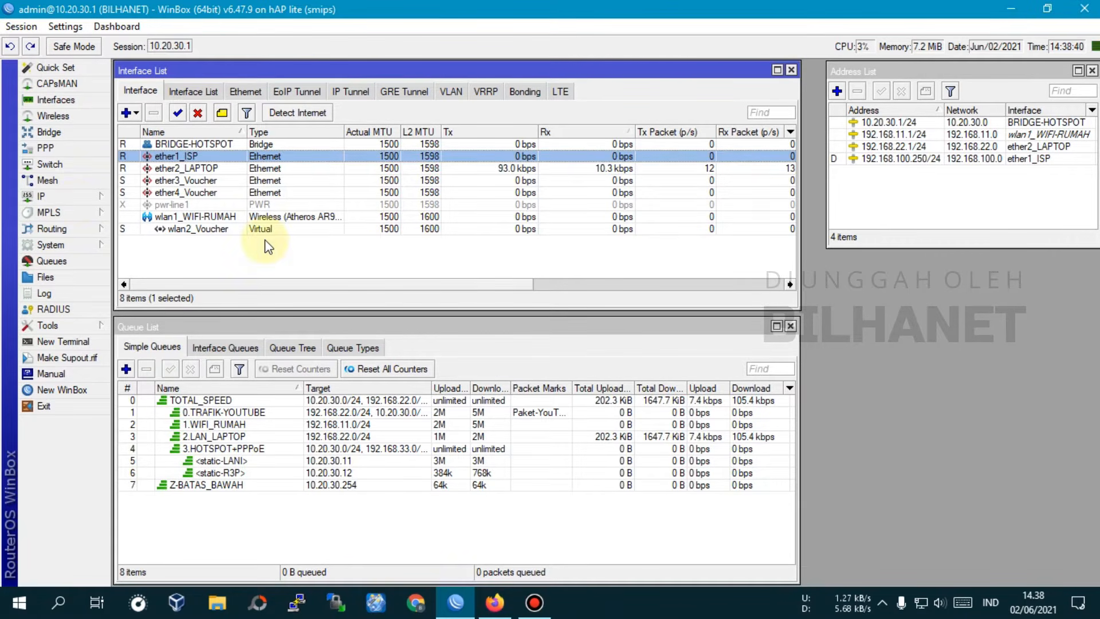
pyautogui.click(77, 198)
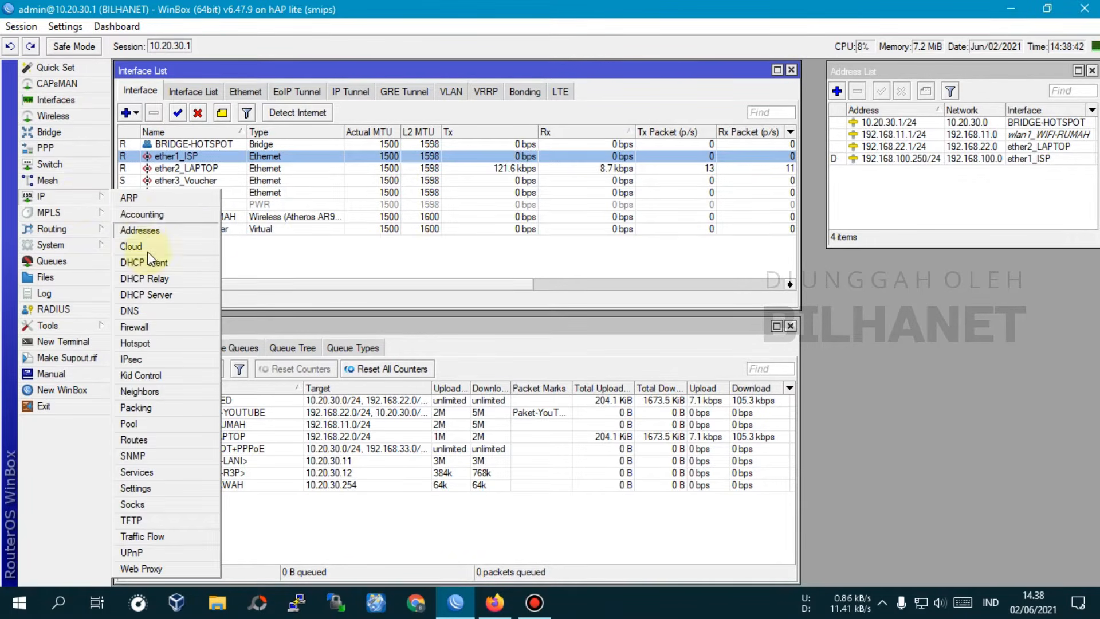
pyautogui.click(148, 330)
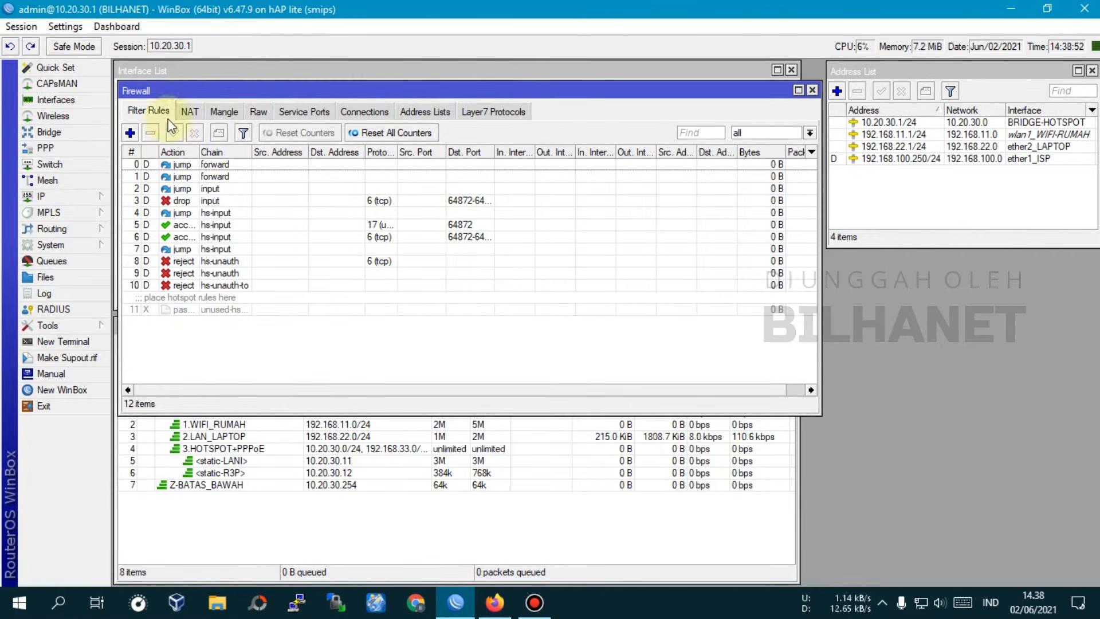
pyautogui.click(67, 198)
pyautogui.click(919, 111)
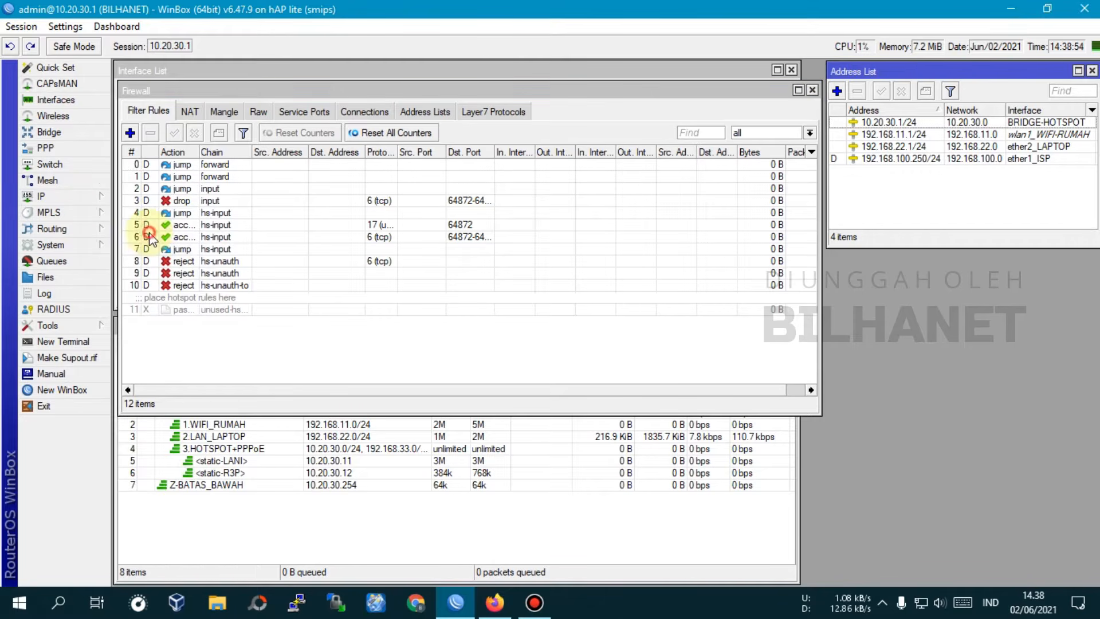
pyautogui.moveTo(935, 69)
pyautogui.mouseDown()
pyautogui.moveTo(933, 86)
pyautogui.moveTo(929, 69)
pyautogui.mouseUp()
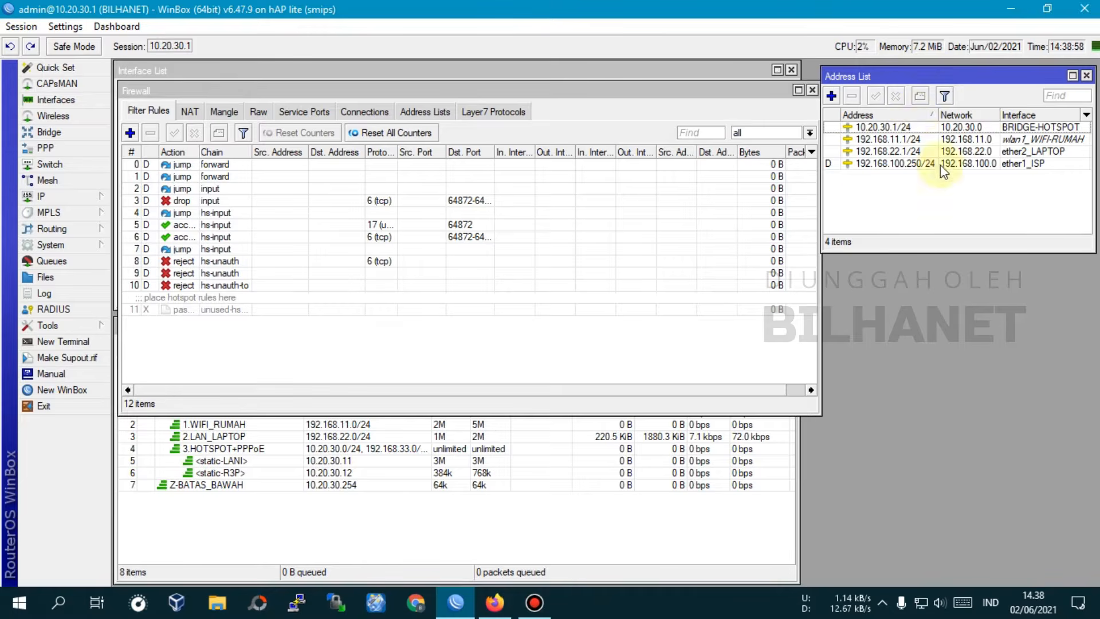
pyautogui.click(914, 129)
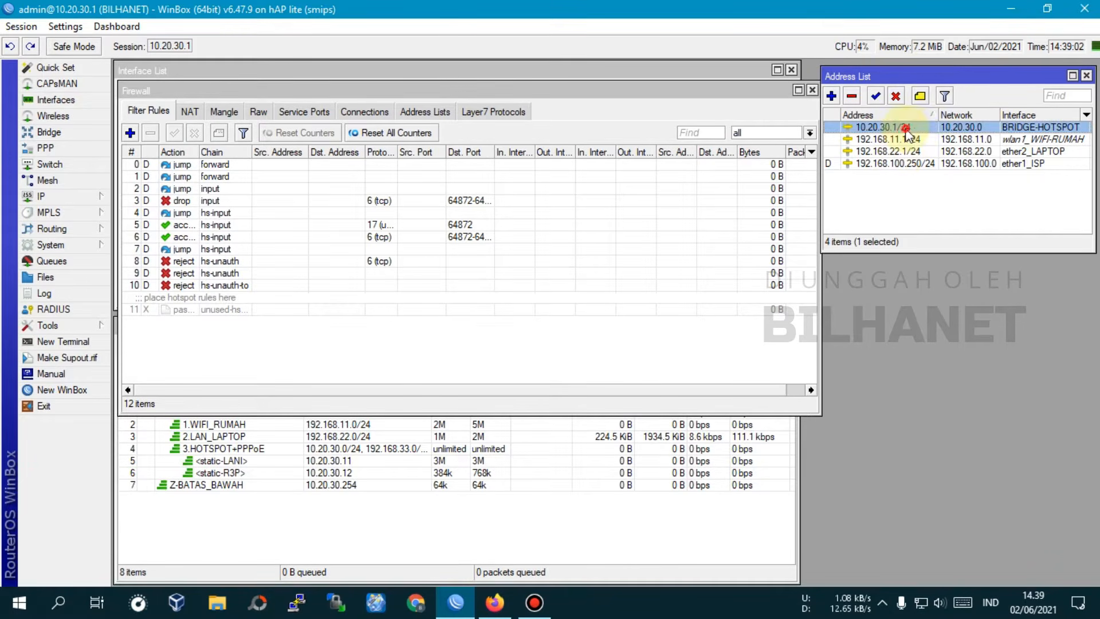
pyautogui.click(903, 139)
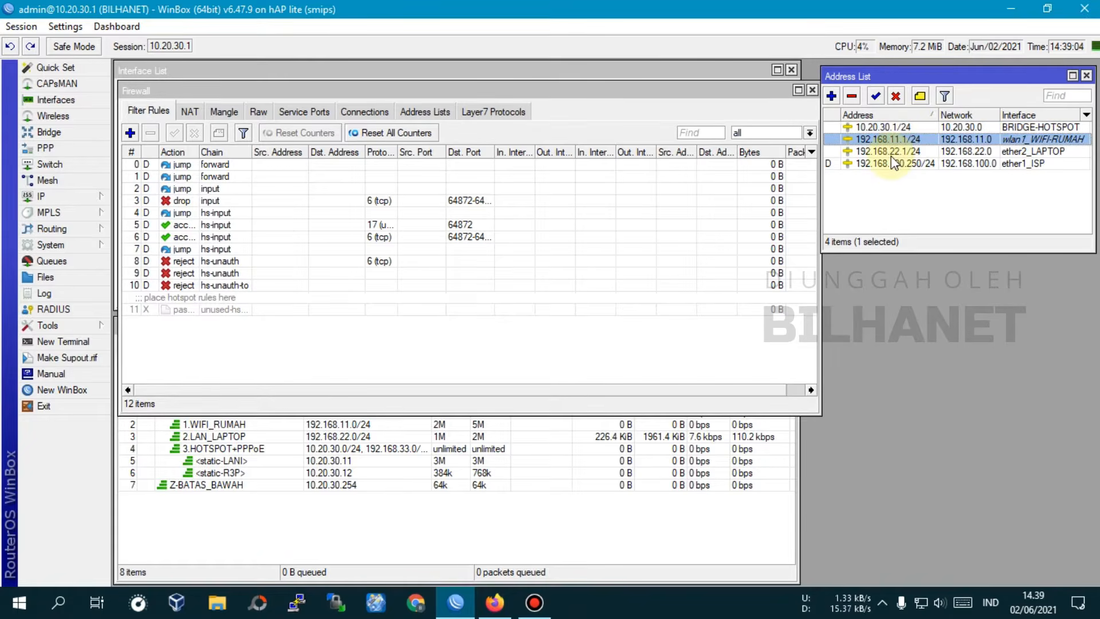
pyautogui.click(852, 158)
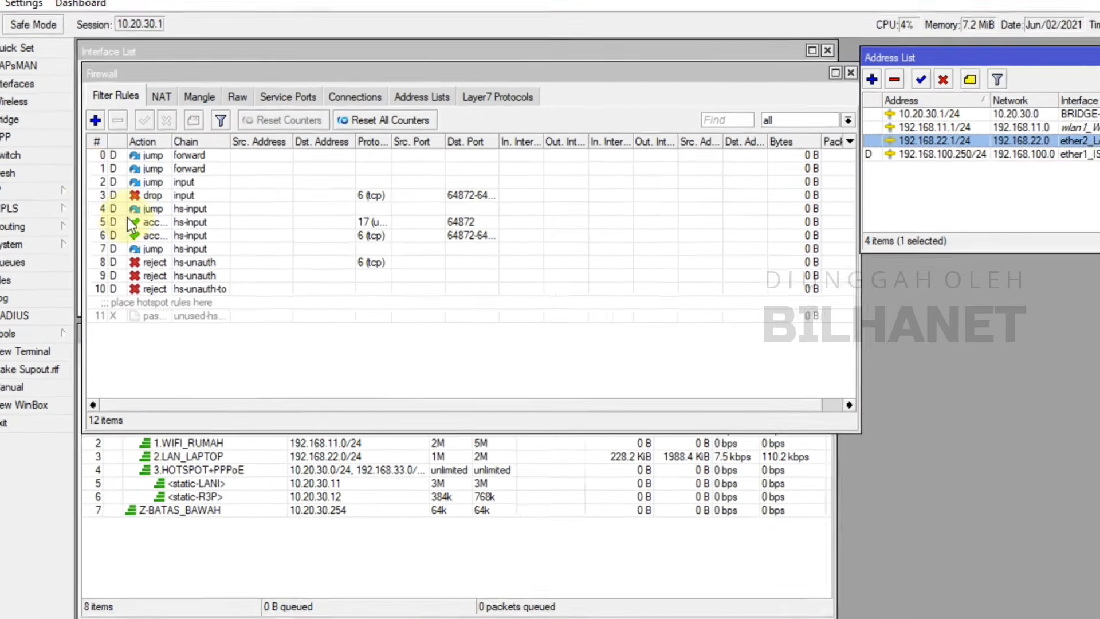
# - Review the IP-Lokal-Client subnets 192.168.22.0/24 and 192.168.11.0/24 in Address Lists, then start a new entry
pyautogui.click(9, 163)
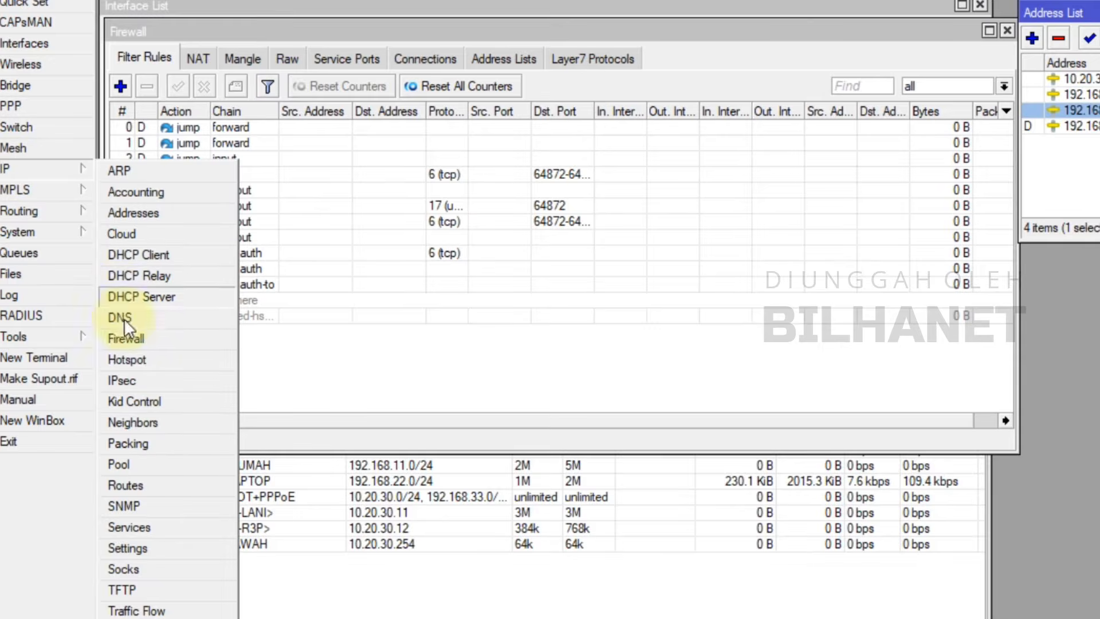
pyautogui.click(135, 338)
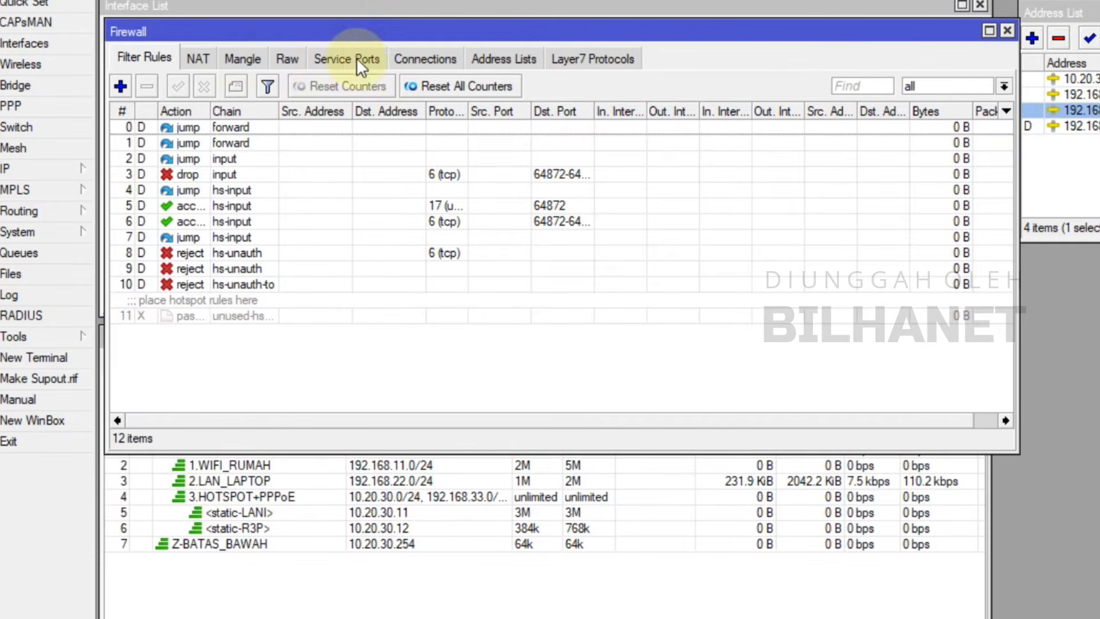
pyautogui.click(507, 59)
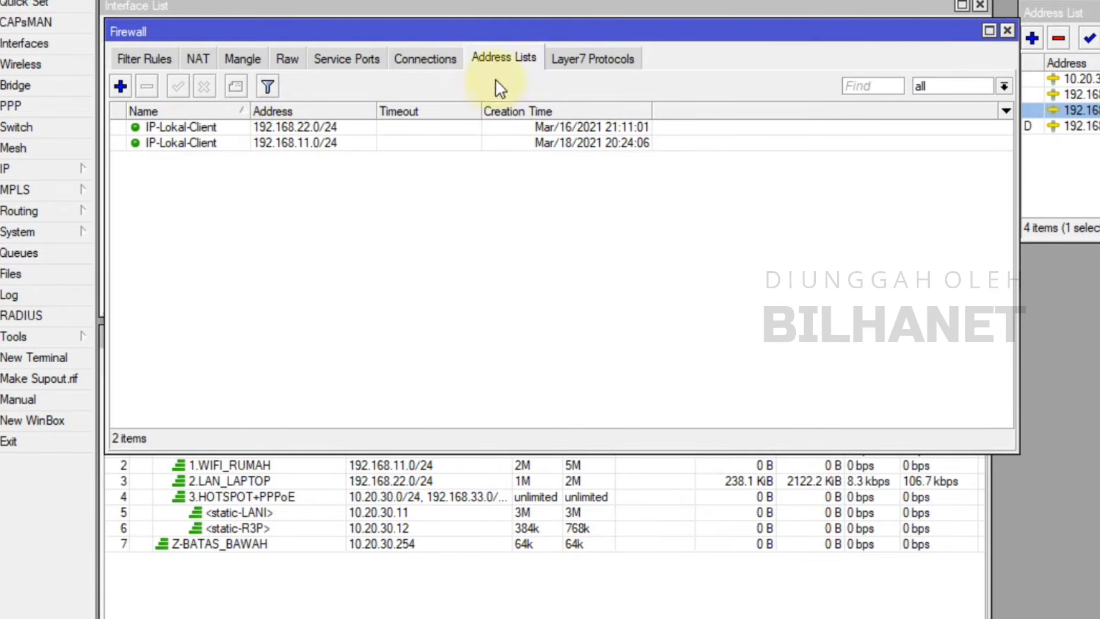
pyautogui.click(198, 127)
pyautogui.click(194, 142)
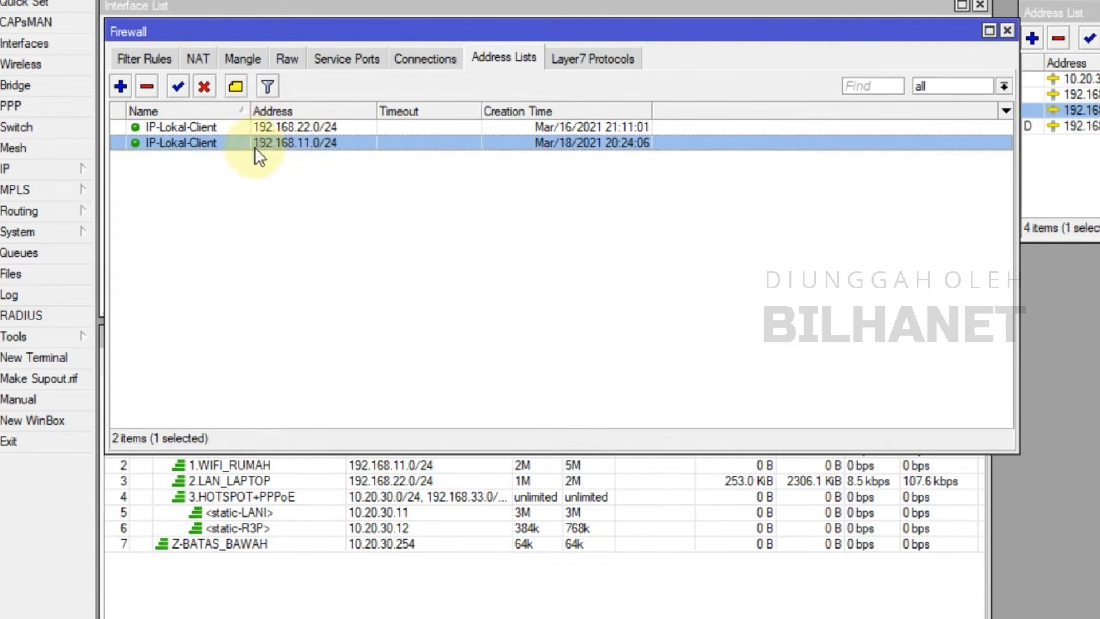
pyautogui.click(300, 127)
pyautogui.click(311, 143)
pyautogui.click(319, 129)
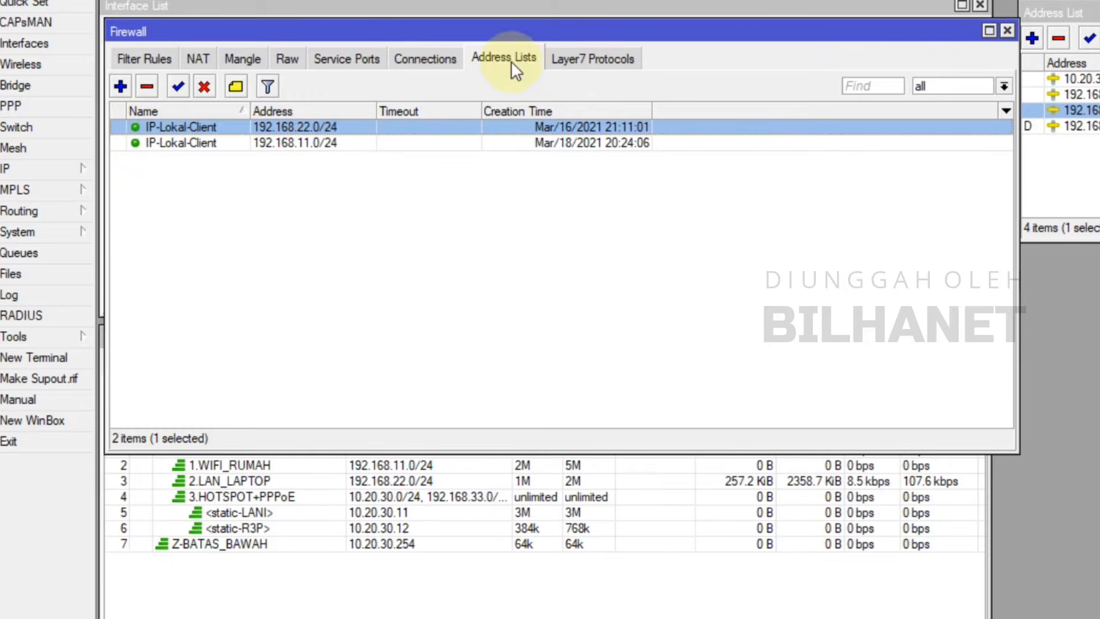
pyautogui.click(119, 86)
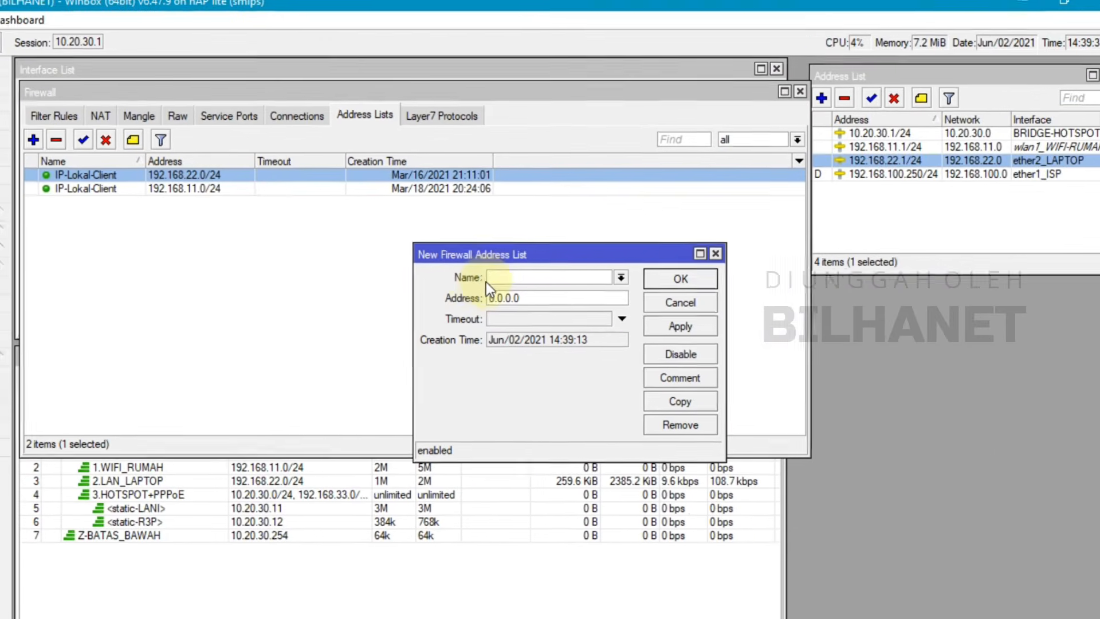
# - Add 10.20.30.0/24 to the IP-Lokal-Client address list
pyautogui.click(489, 279)
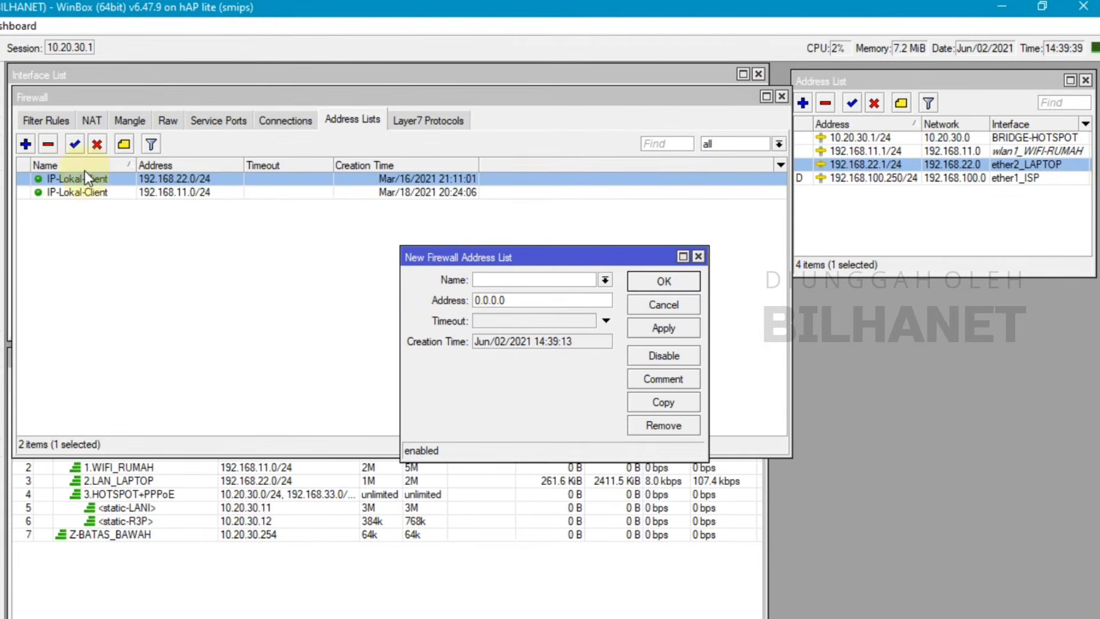
pyautogui.click(606, 279)
pyautogui.click(513, 293)
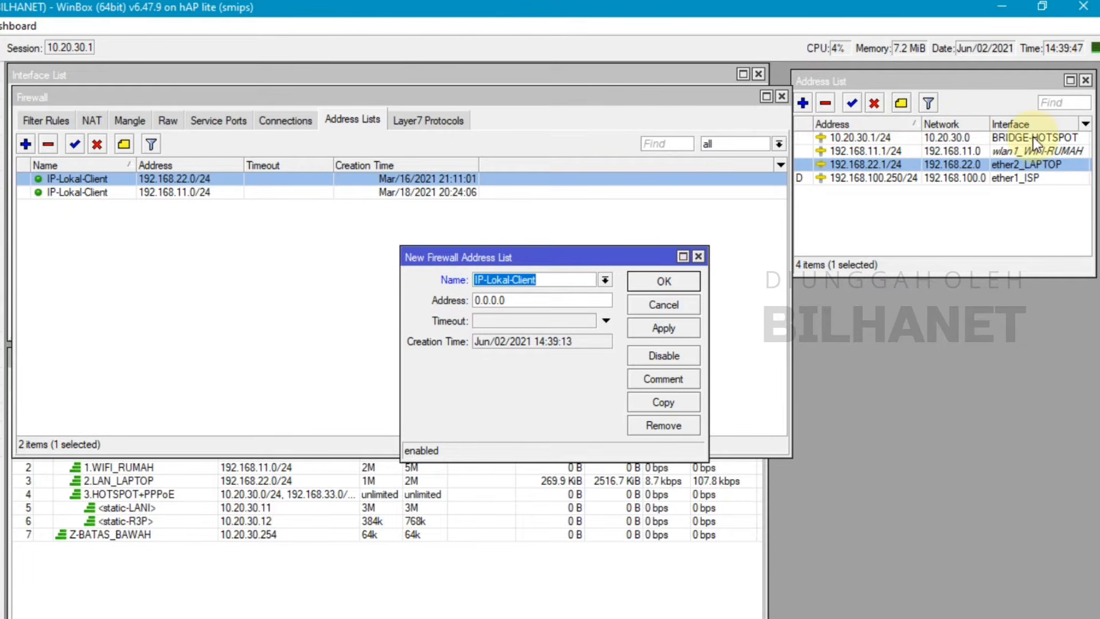
pyautogui.click(866, 138)
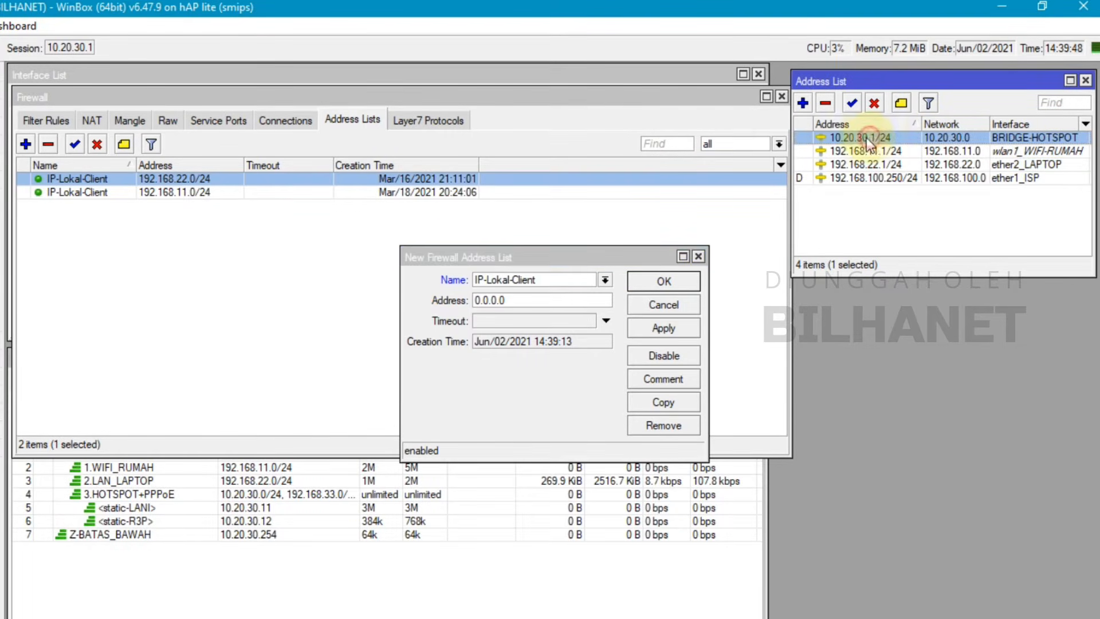
pyautogui.click(514, 300)
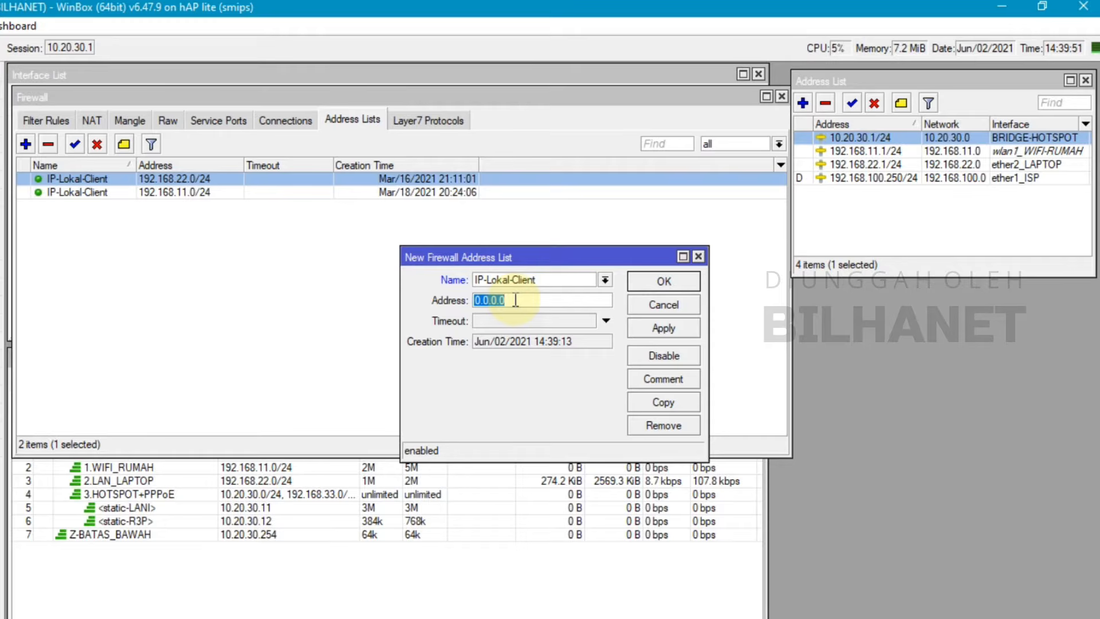
pyautogui.write('10.20')
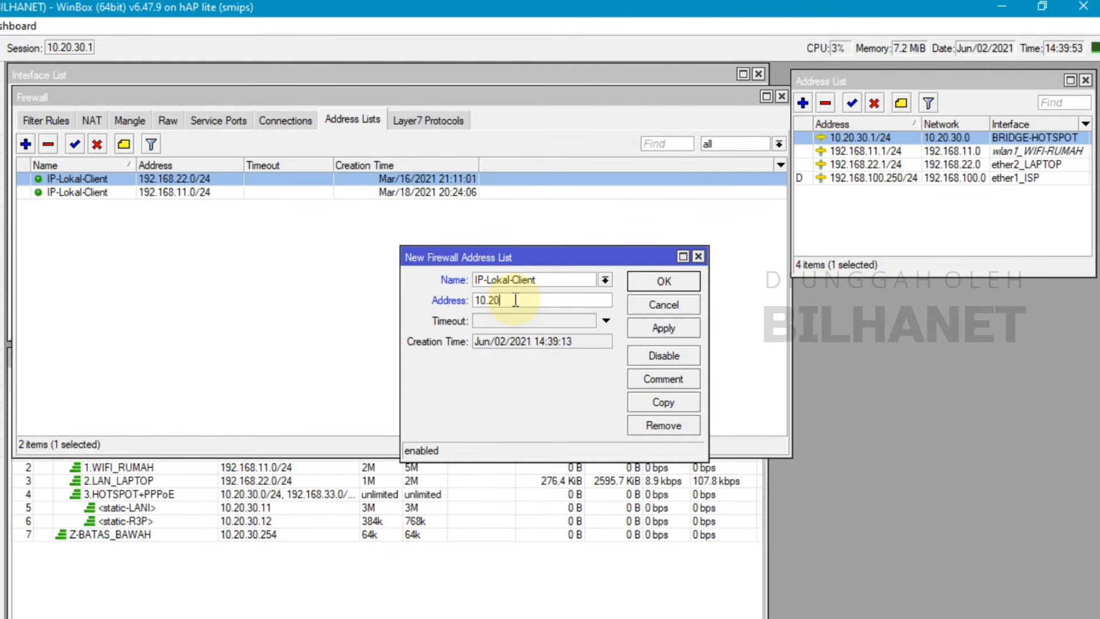
pyautogui.write('.30.0/24')
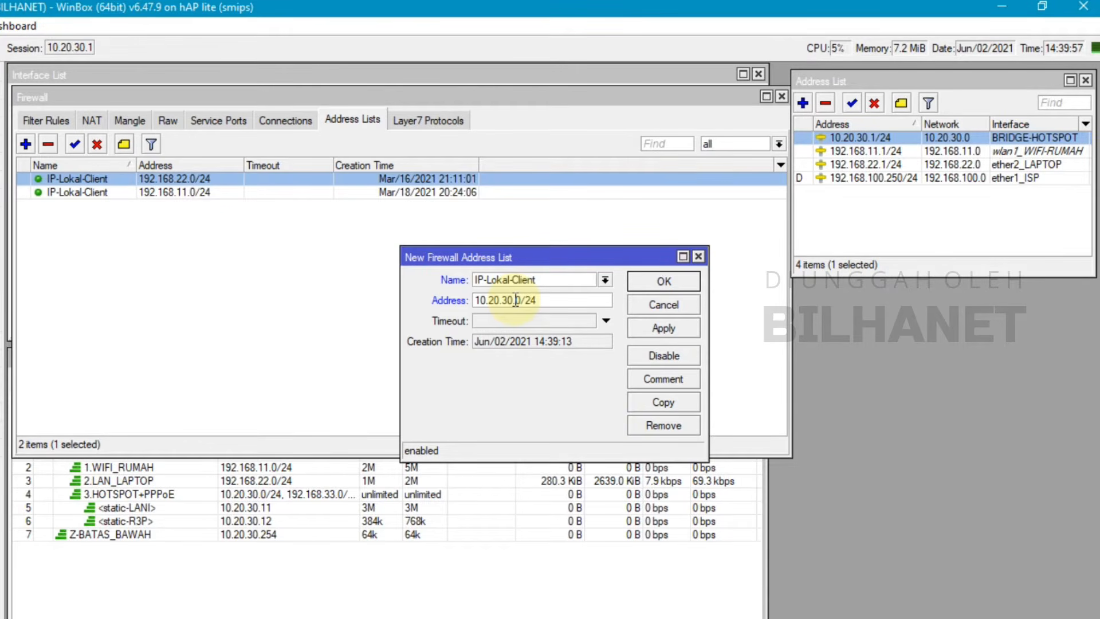
pyautogui.click(663, 330)
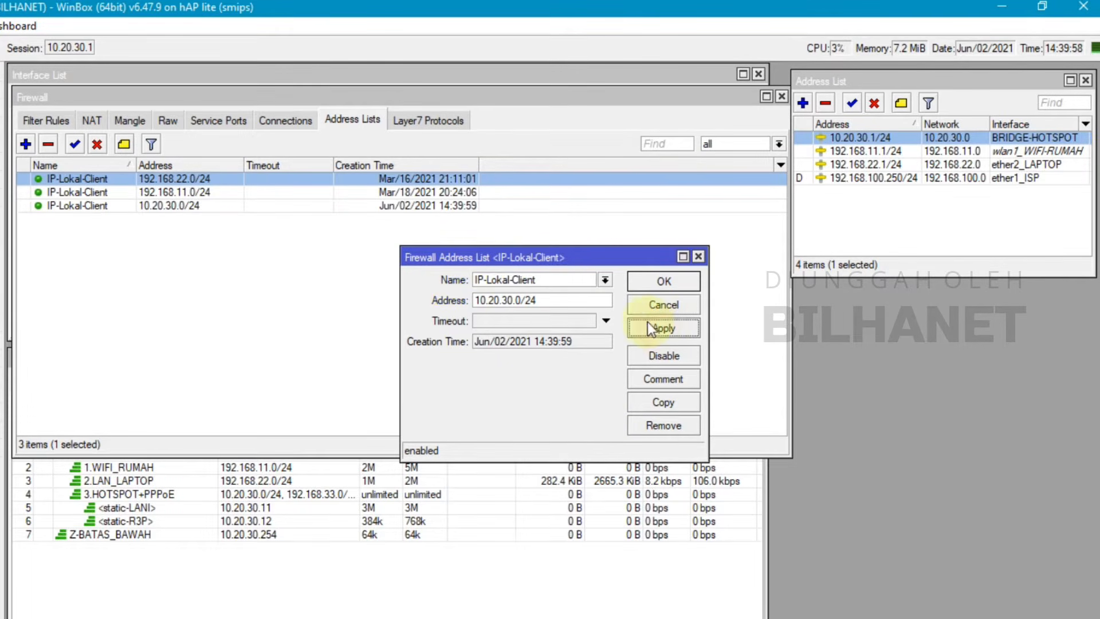
# - Copy the entry as 192.168.33.0/24 in IP-Lokal-Client, close both dialogs, and check the list
pyautogui.click(675, 402)
pyautogui.moveTo(559, 321); pyautogui.dragTo(484, 323)
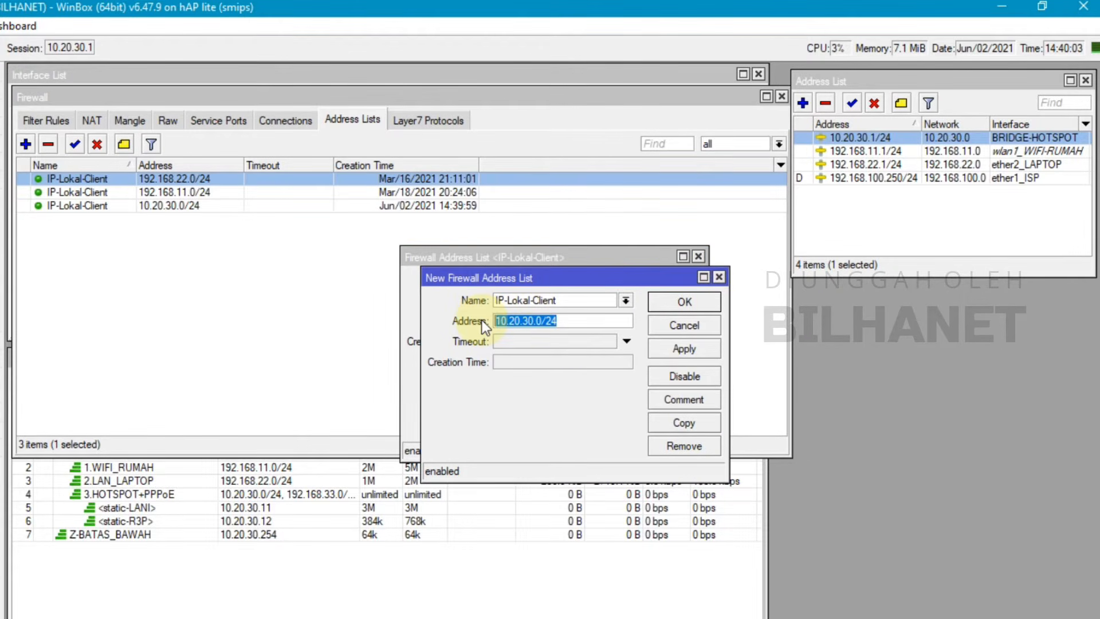
pyautogui.write('192.168.33.0/24')
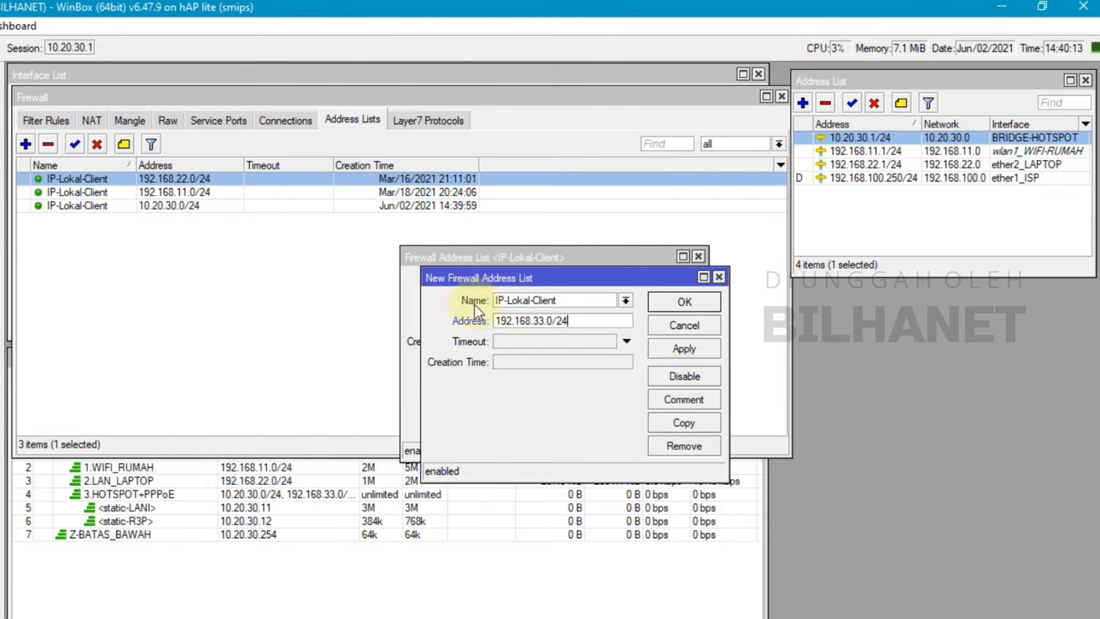
pyautogui.click(684, 349)
pyautogui.click(687, 303)
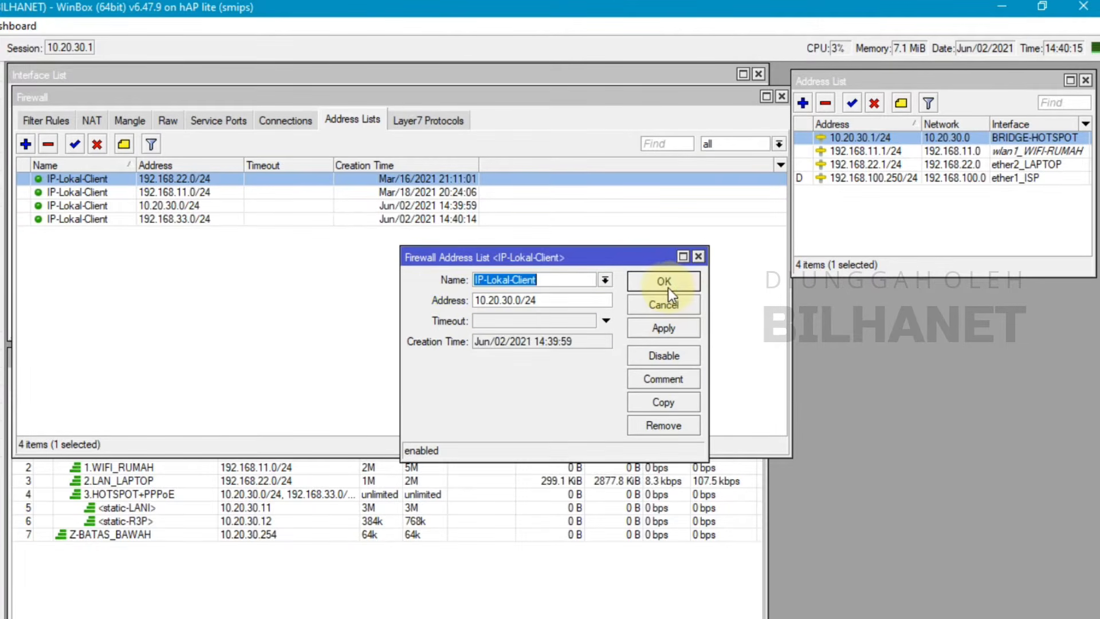
pyautogui.click(666, 284)
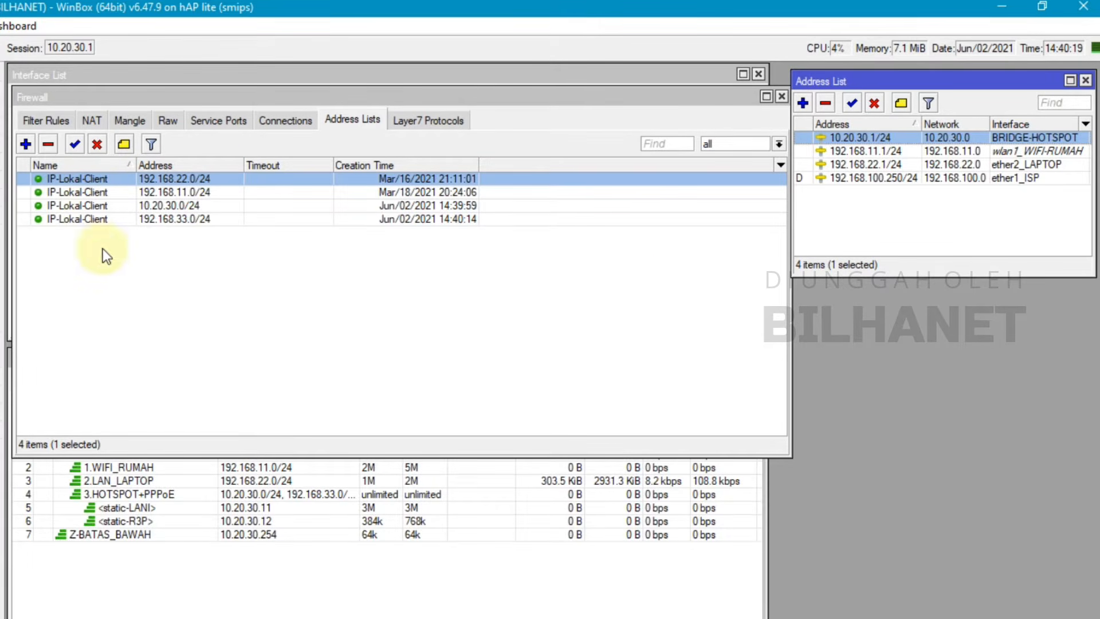
pyautogui.click(92, 194)
pyautogui.click(95, 209)
pyautogui.click(97, 219)
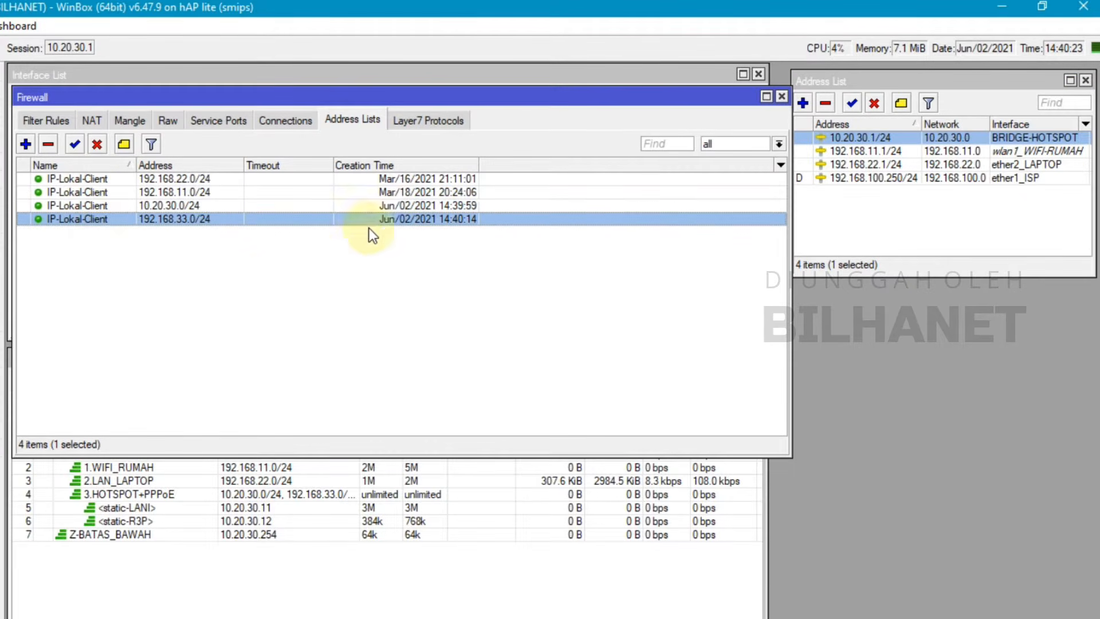
# - Create a new Raw rule on chain prerouting with protocol tcp and Dst. Port enabled
pyautogui.click(170, 121)
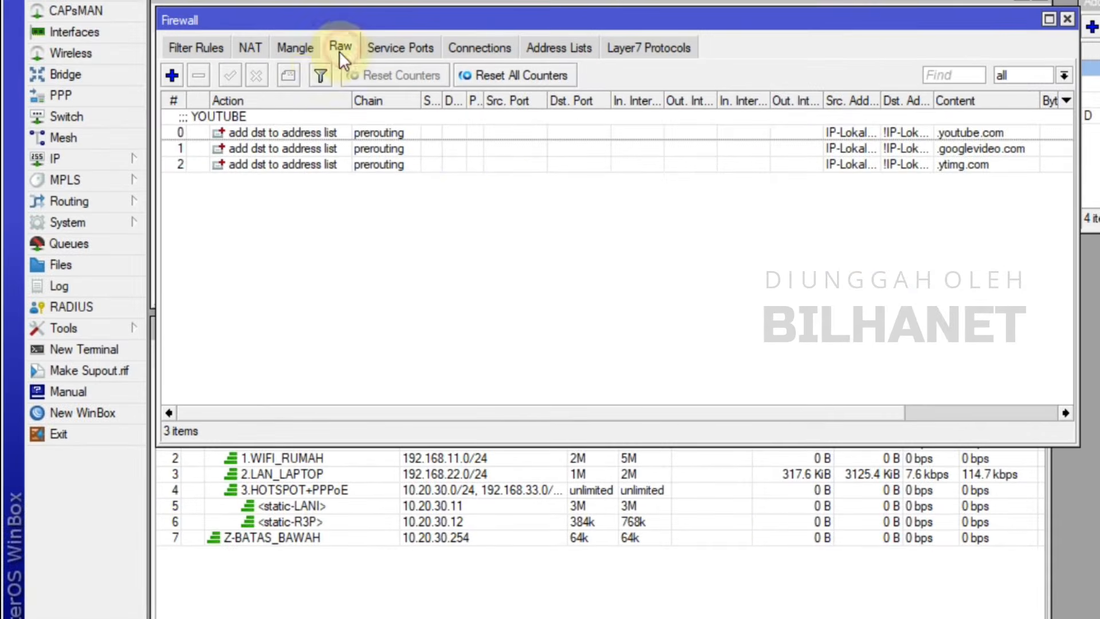
pyautogui.click(174, 77)
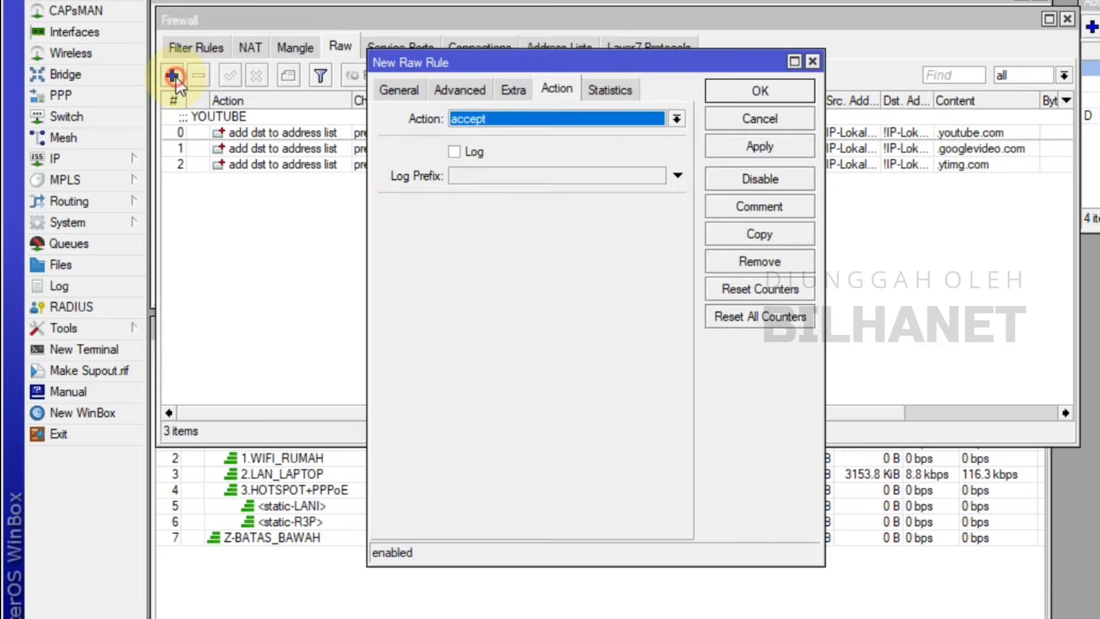
pyautogui.click(401, 90)
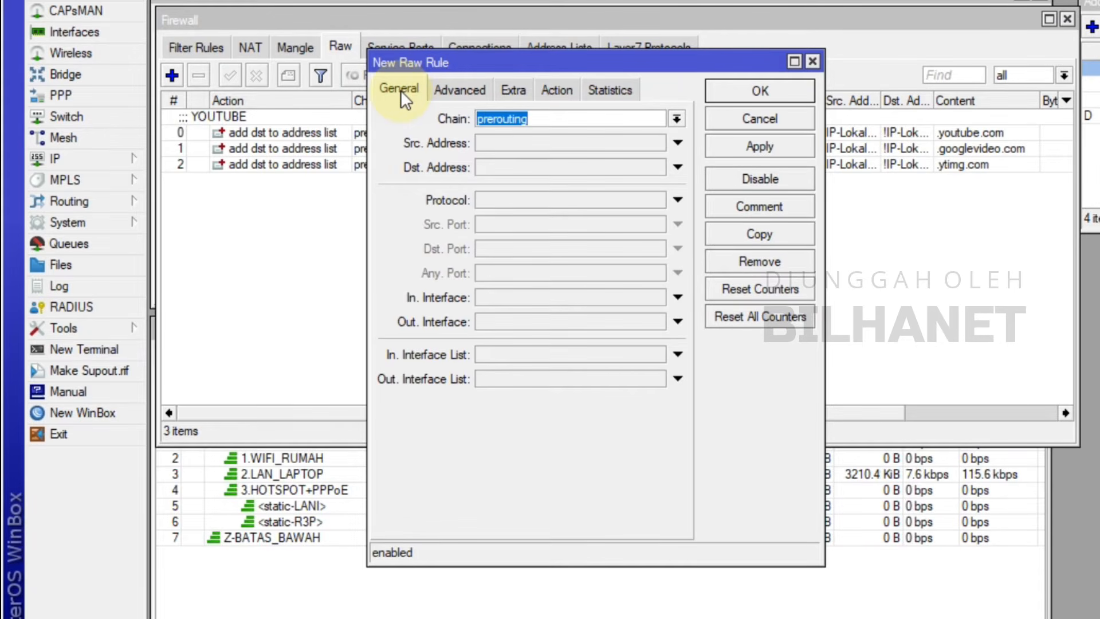
pyautogui.click(678, 118)
pyautogui.click(678, 118)
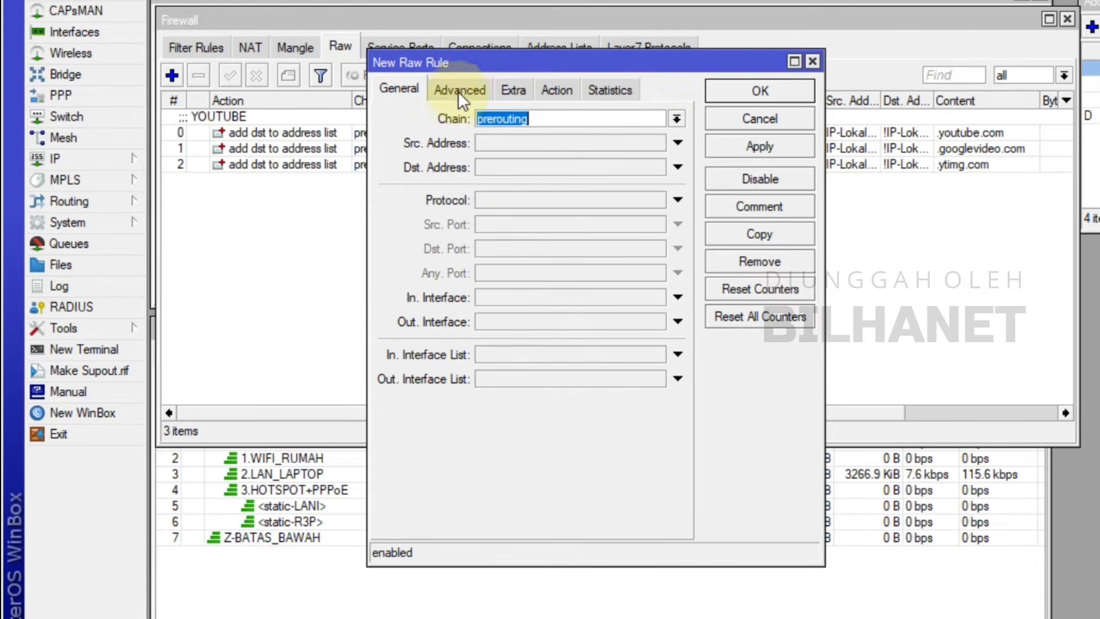
pyautogui.click(490, 197)
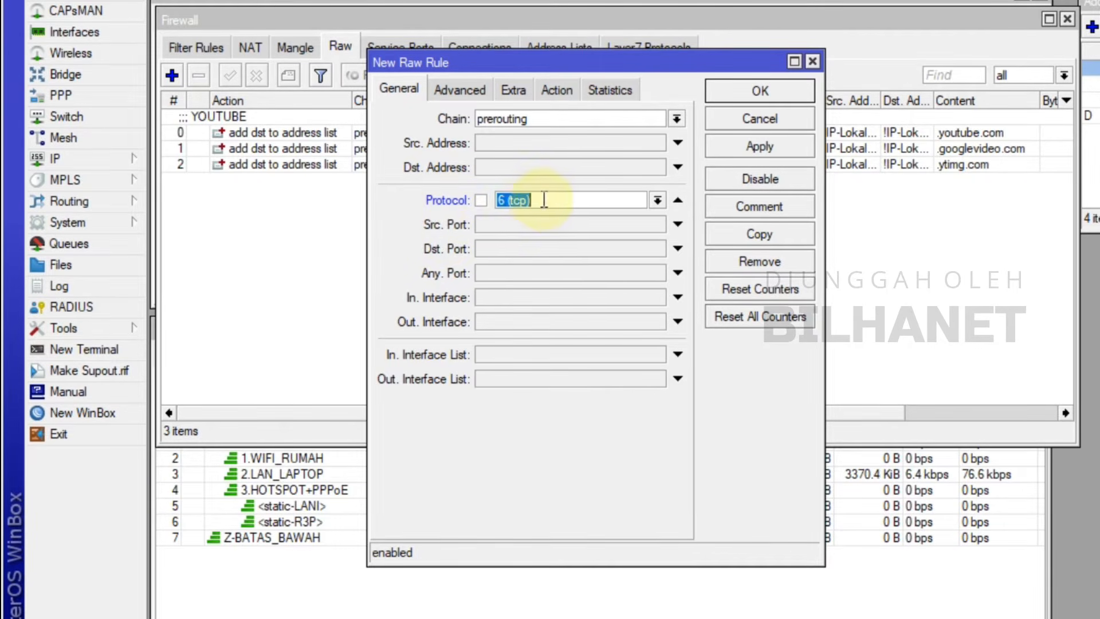
pyautogui.click(664, 201)
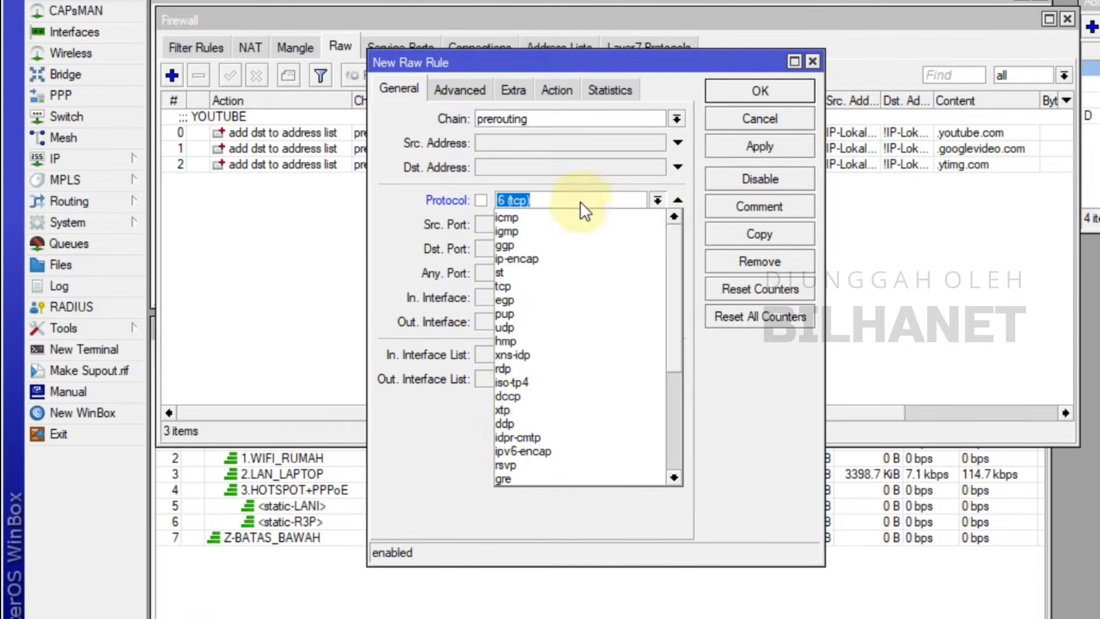
pyautogui.click(506, 286)
pyautogui.click(435, 249)
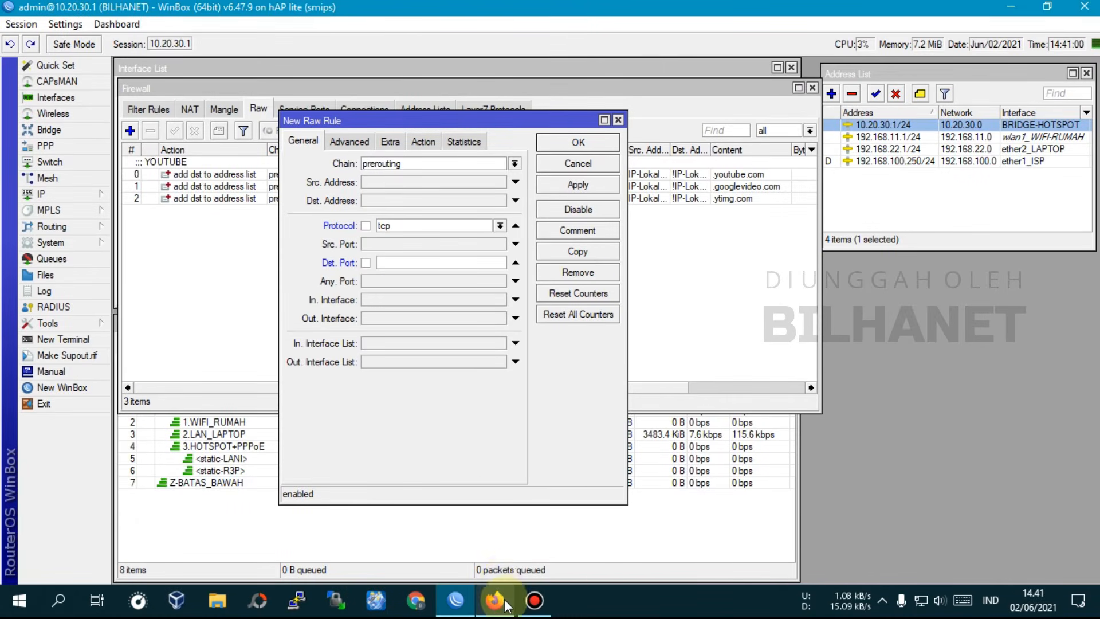
# - Copy WhatsApp's TCP port list from the Firefox reference page
pyautogui.moveTo(503, 605)
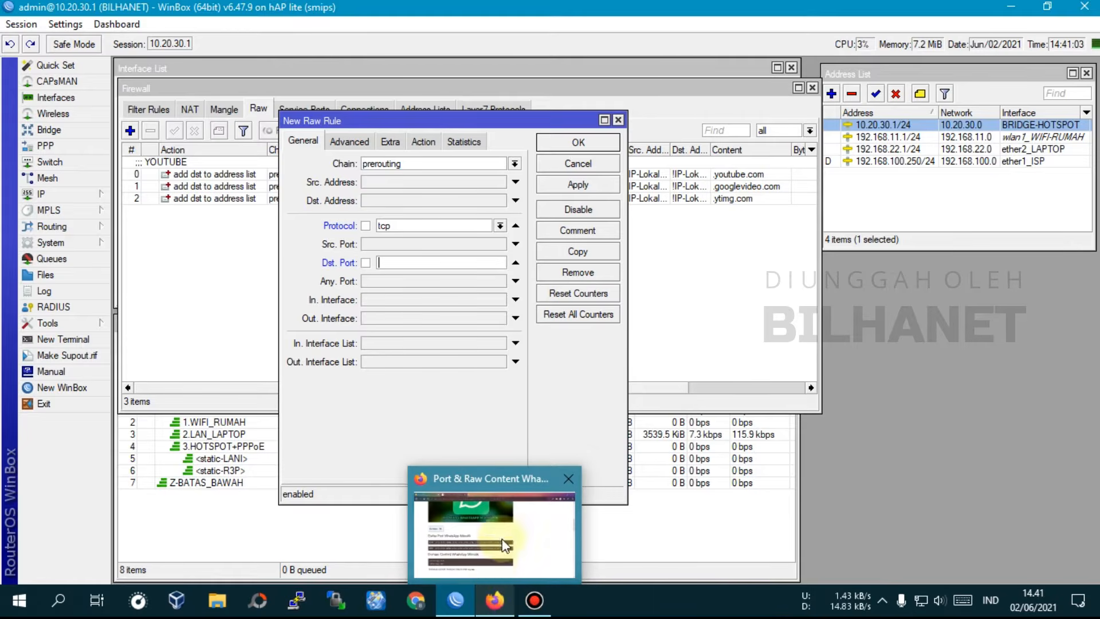
pyautogui.click(533, 558)
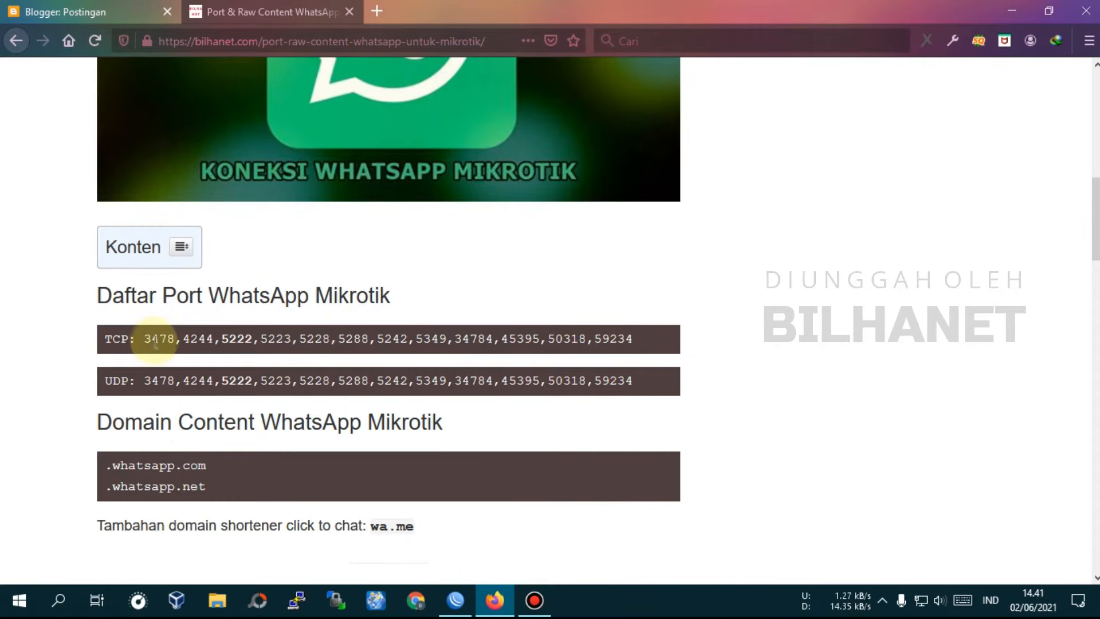
pyautogui.moveTo(147, 338); pyautogui.dragTo(634, 338)
pyautogui.rightClick(634, 338)
pyautogui.click(656, 345)
pyautogui.click(459, 600)
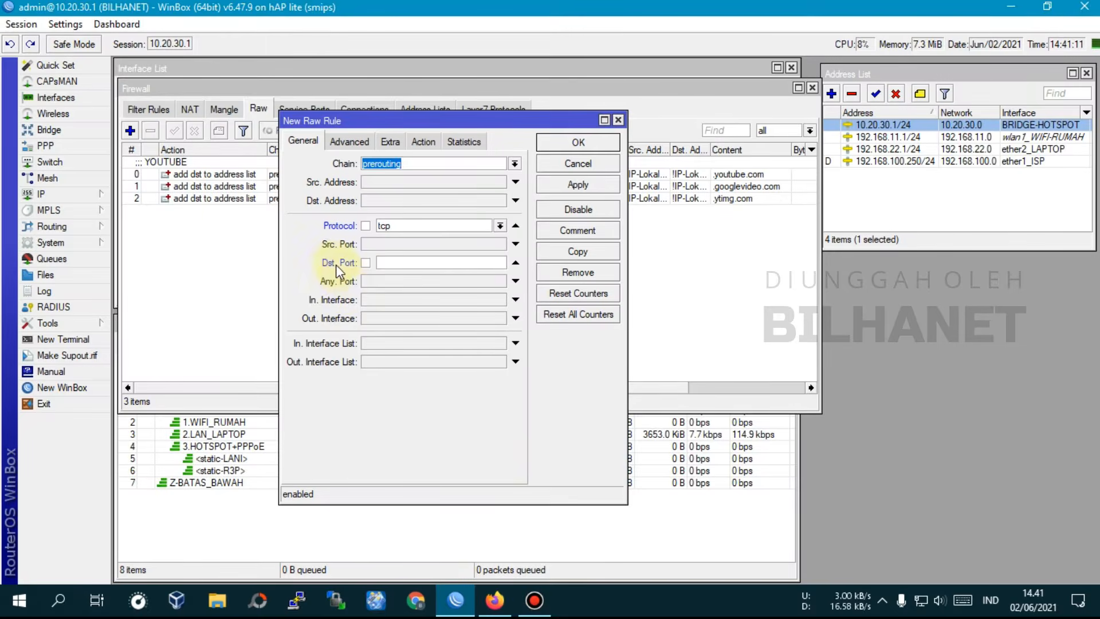
# - Paste the WhatsApp TCP port list into Dst. Port
pyautogui.click(381, 262)
pyautogui.rightClick(382, 263)
pyautogui.click(424, 307)
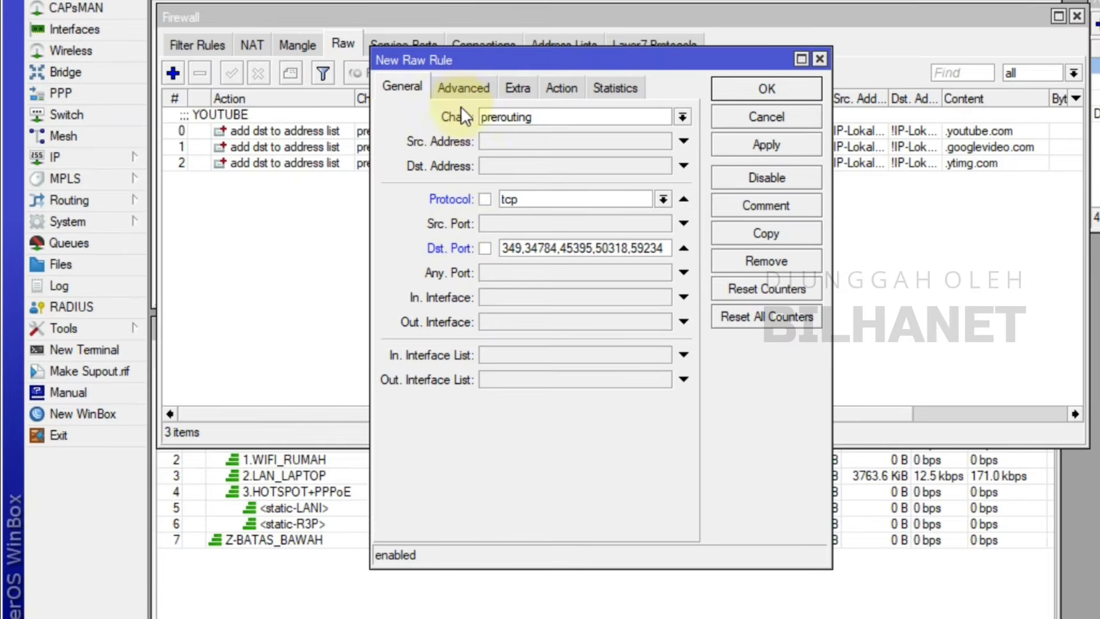
# - Set Src. Address List to IP-Lokal-Client and Dst. Address List to ! IP-Lokal-Client
pyautogui.click(465, 89)
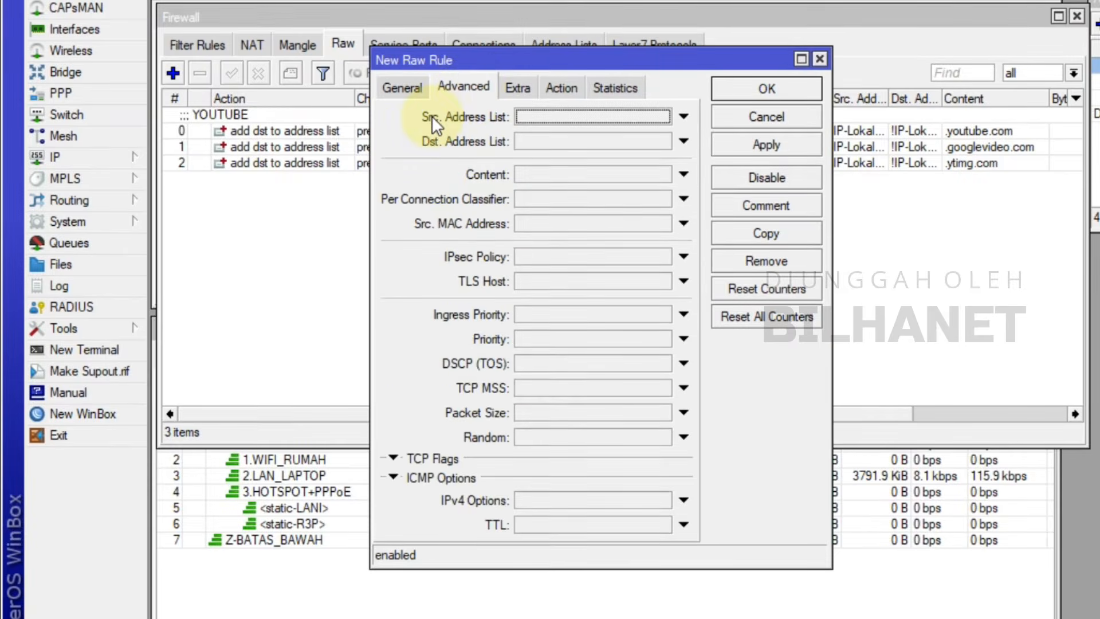
pyautogui.click(541, 113)
pyautogui.click(662, 117)
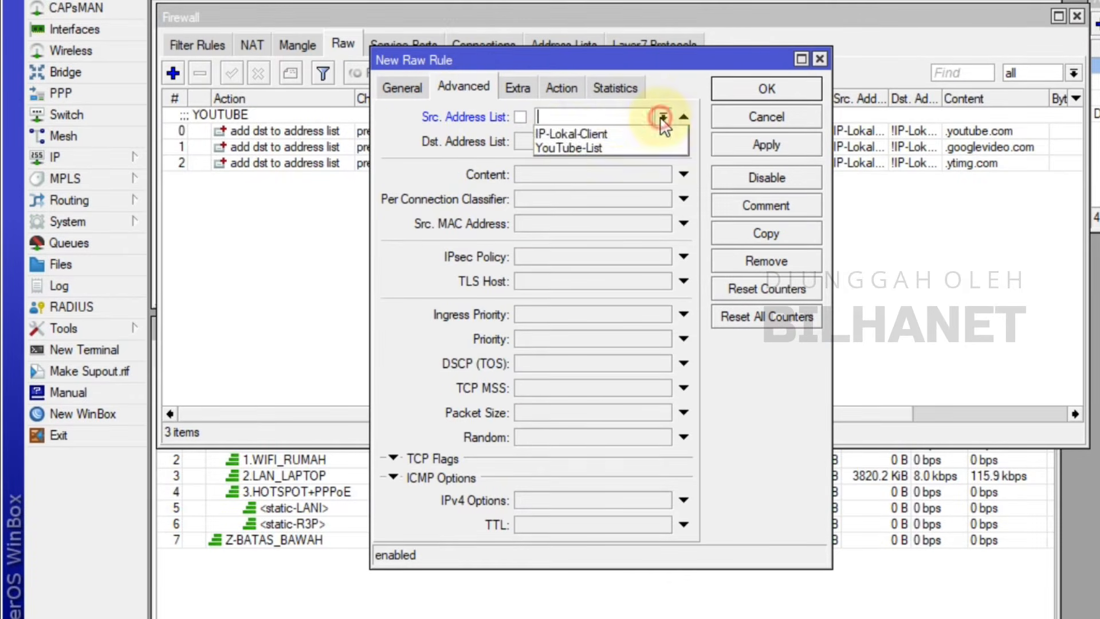
pyautogui.click(579, 132)
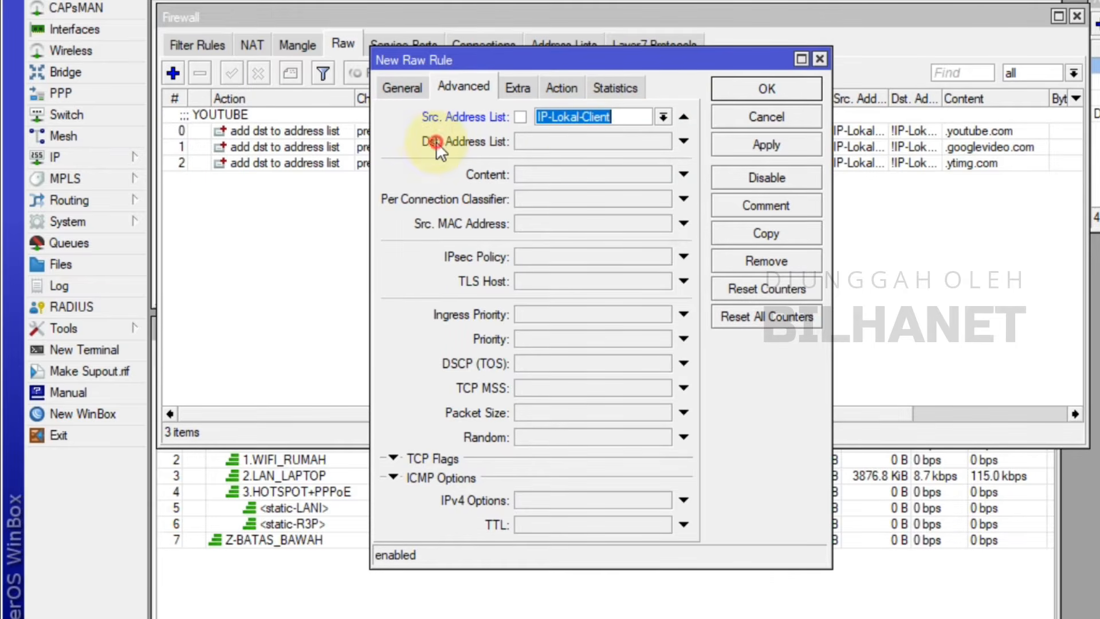
pyautogui.click(537, 143)
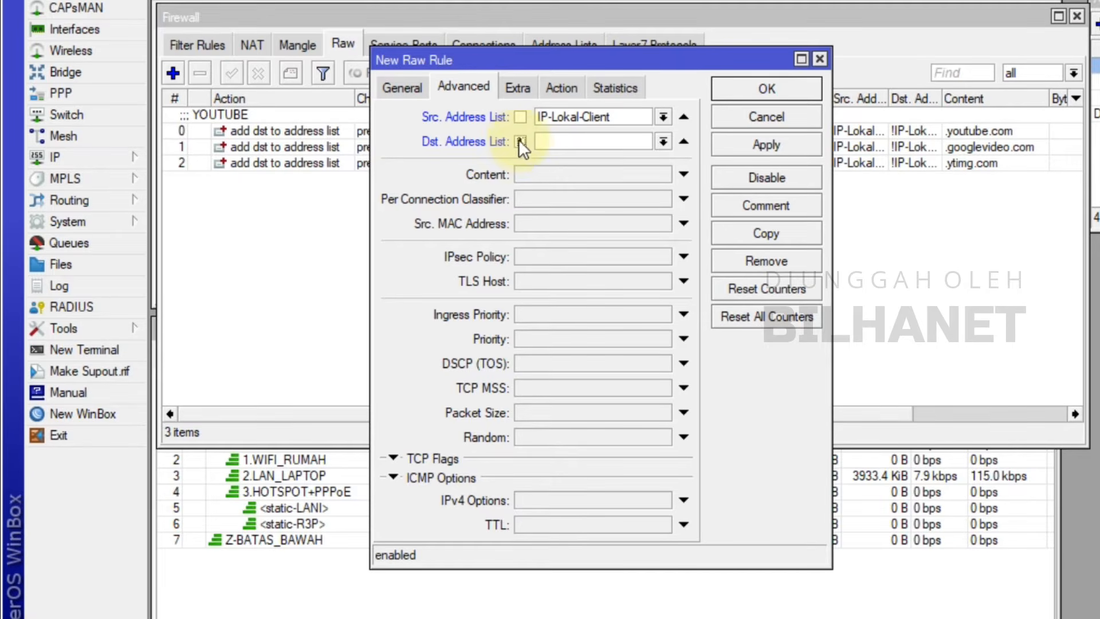
pyautogui.click(521, 143)
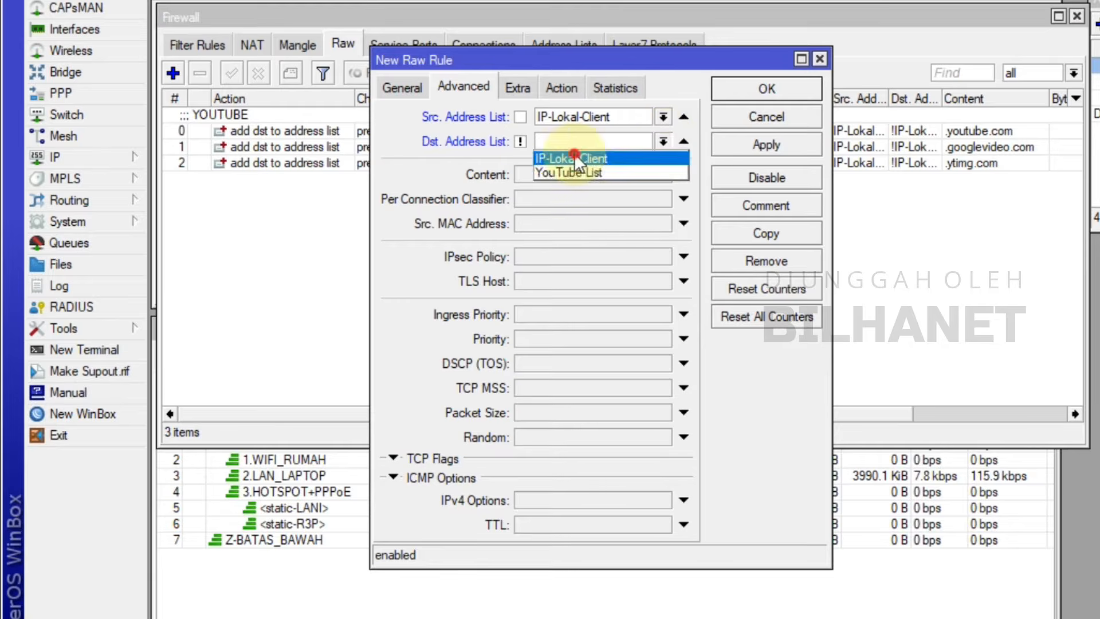
pyautogui.click(574, 154)
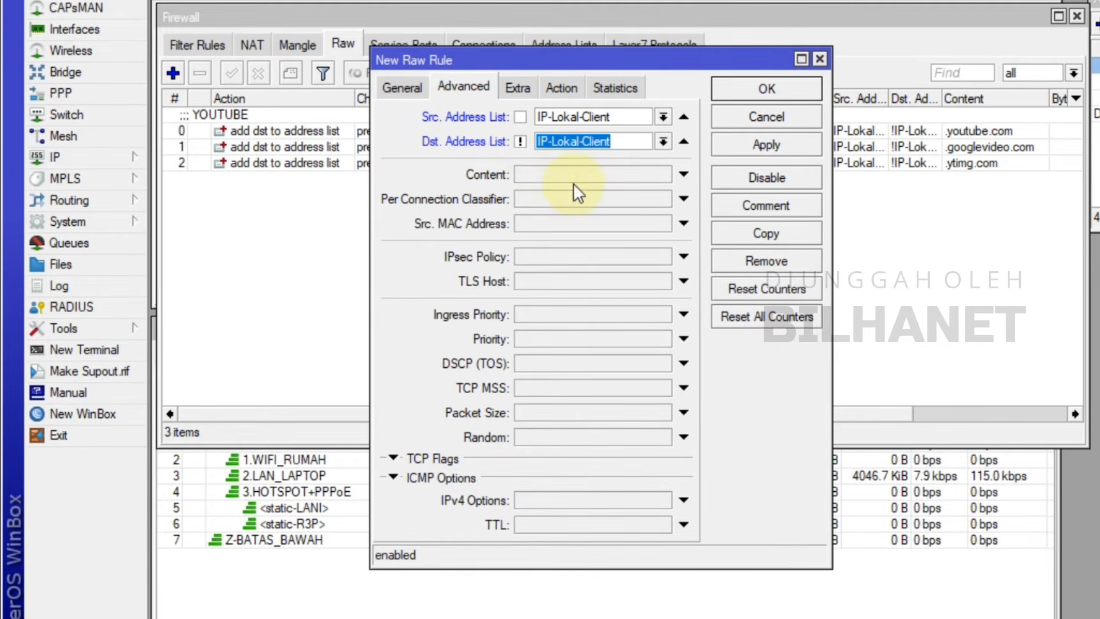
pyautogui.click(414, 91)
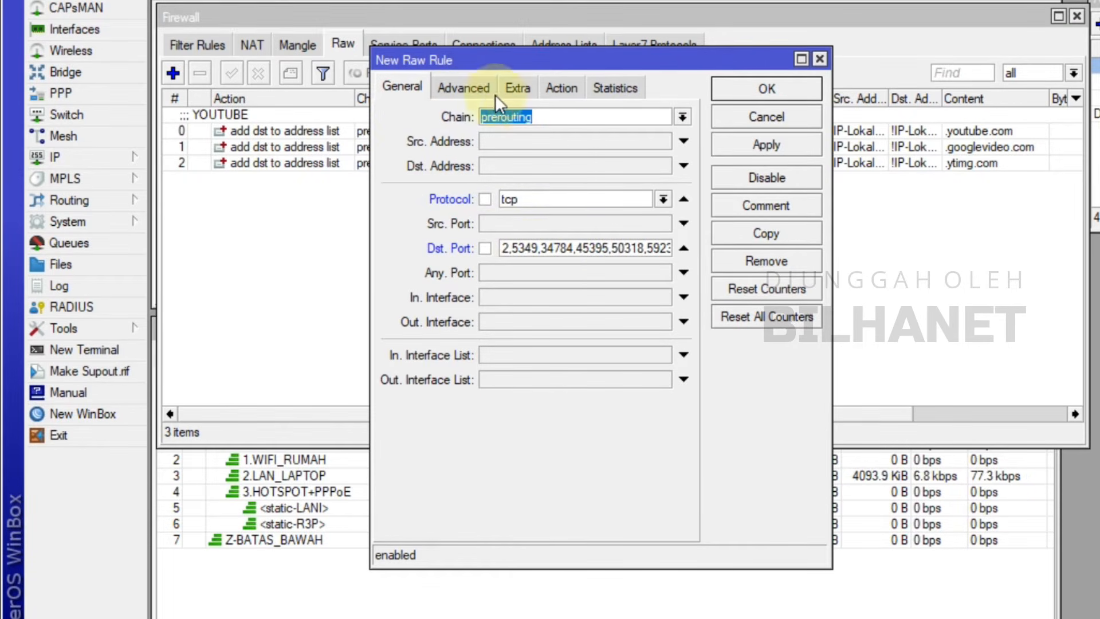
pyautogui.click(479, 89)
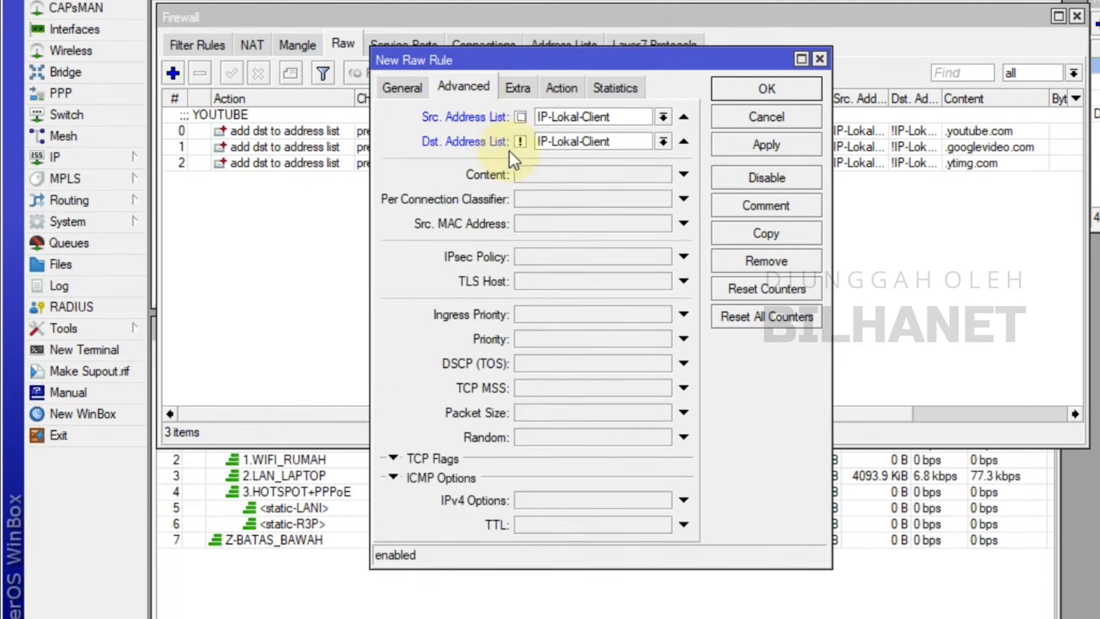
pyautogui.click(571, 86)
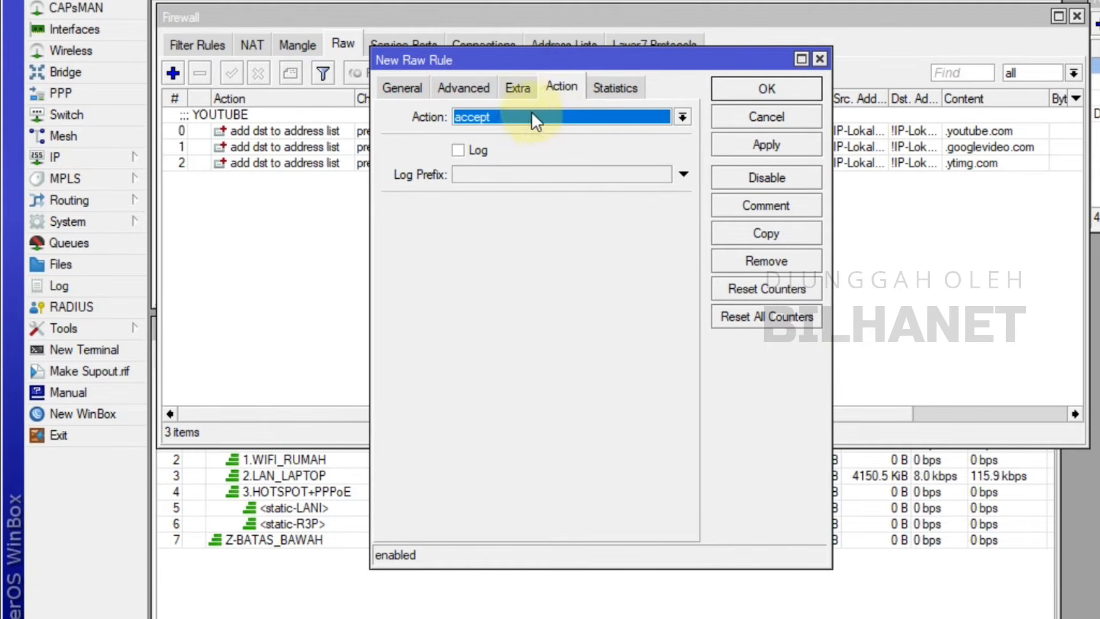
# - Set the action to add dst to address list WhatsApp-List with timeout 01:00:00
pyautogui.click(509, 115)
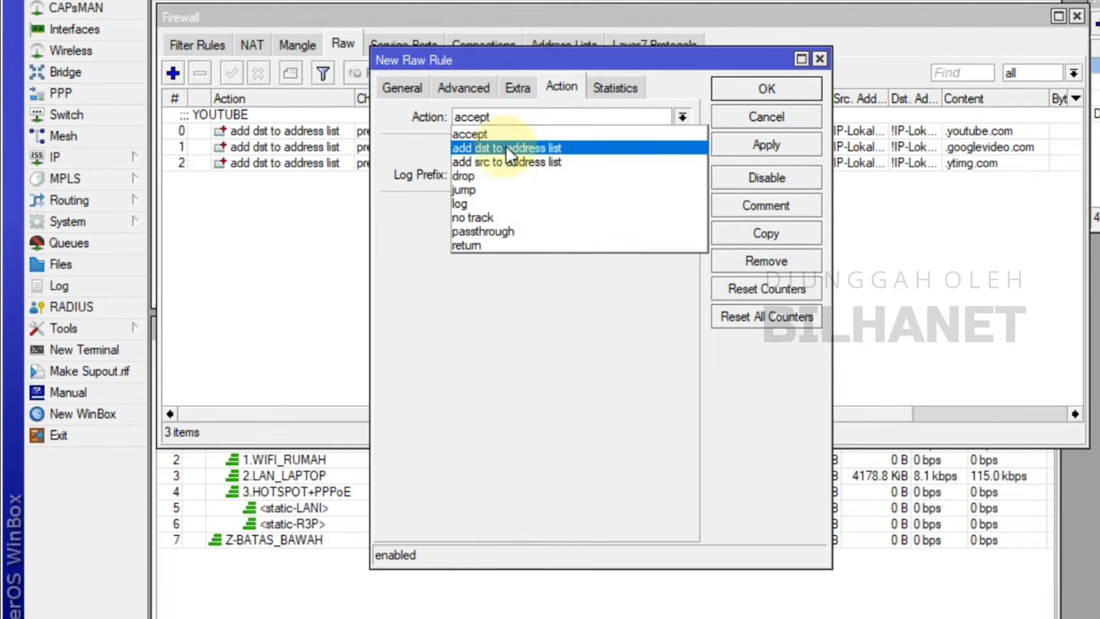
pyautogui.click(521, 147)
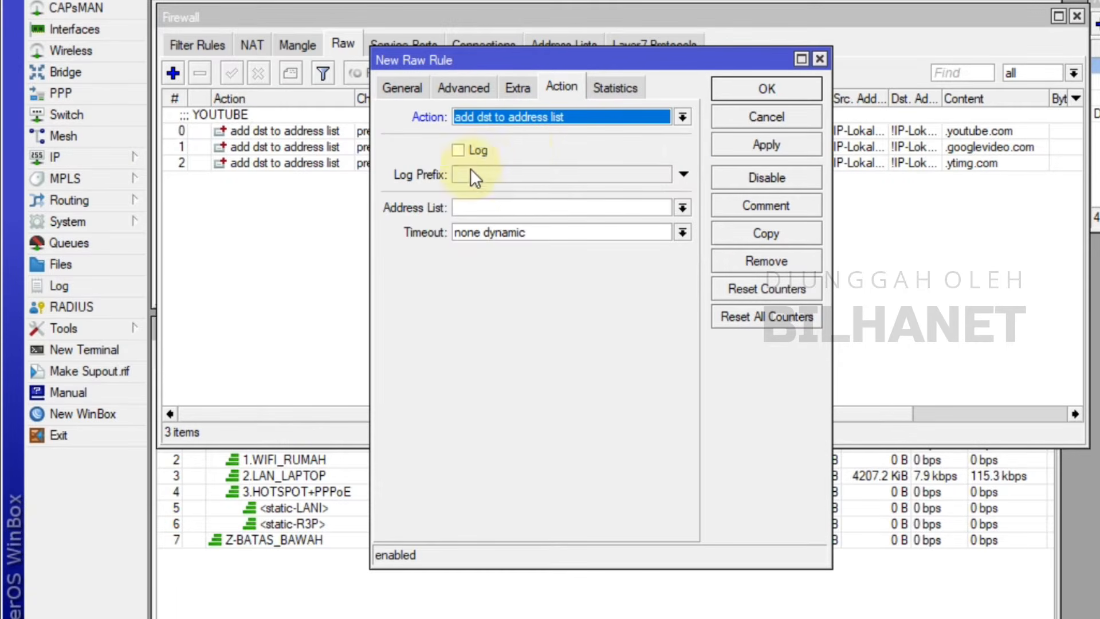
pyautogui.click(682, 207)
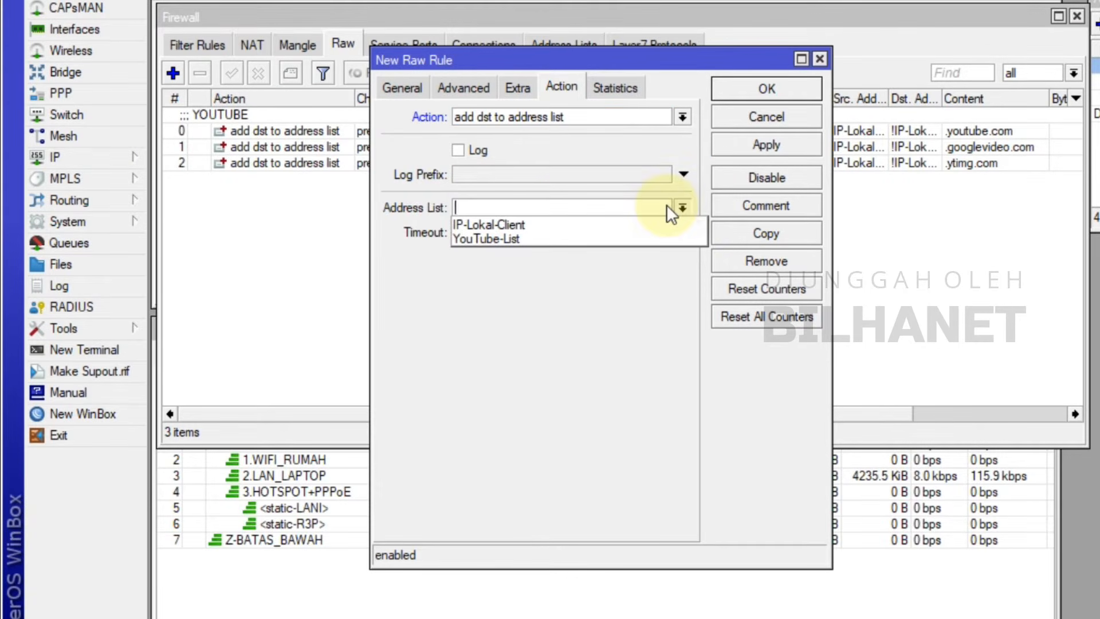
pyautogui.write('What')
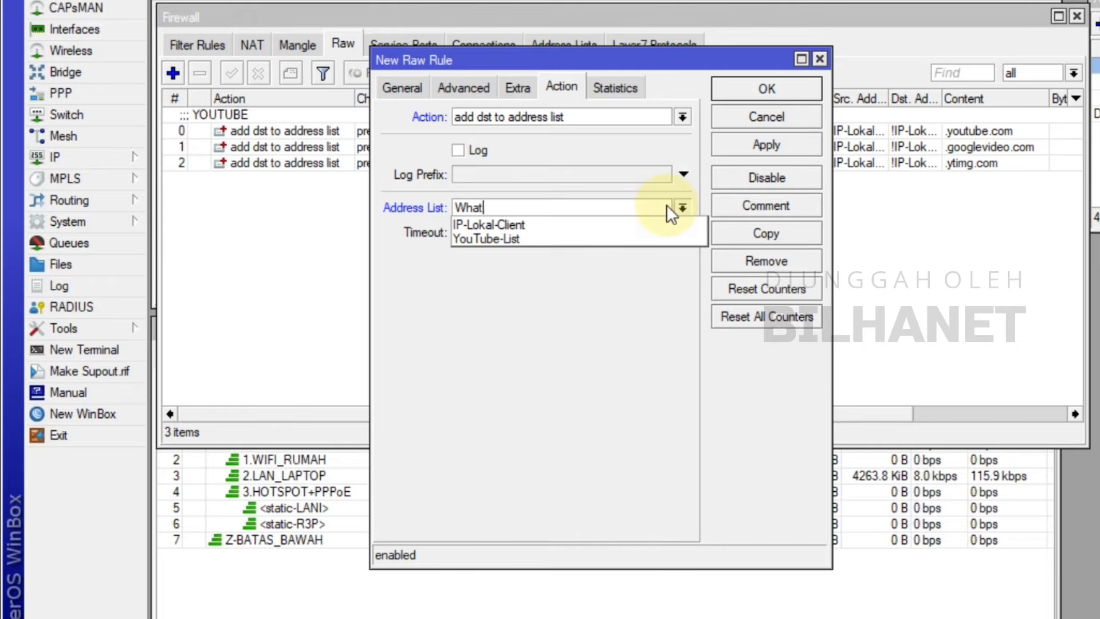
pyautogui.write('sApp-List')
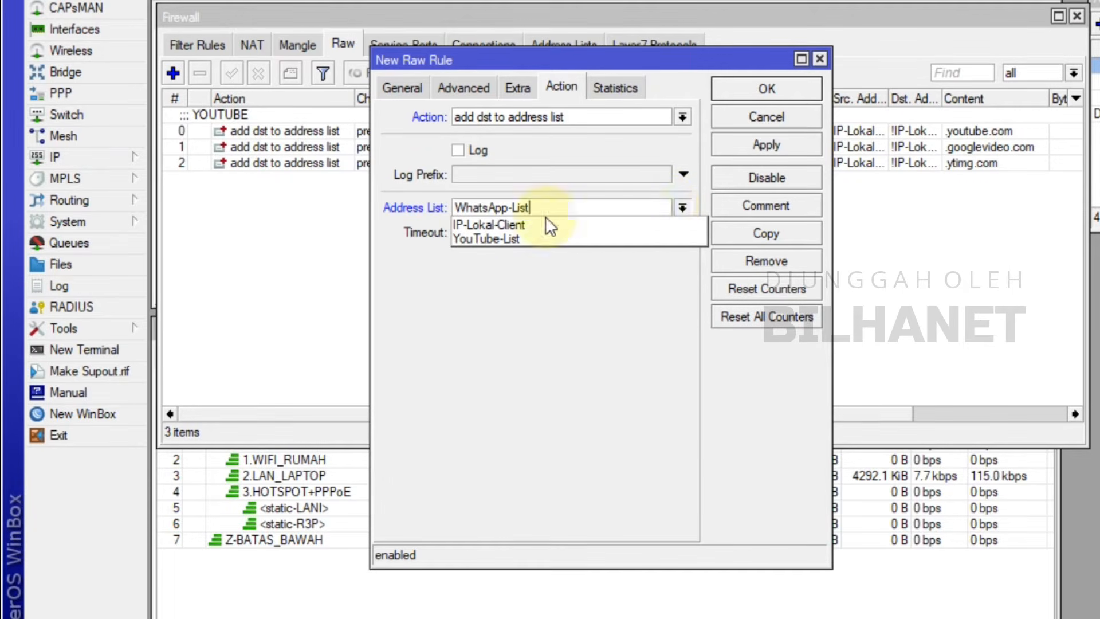
pyautogui.click(426, 210)
pyautogui.click(478, 234)
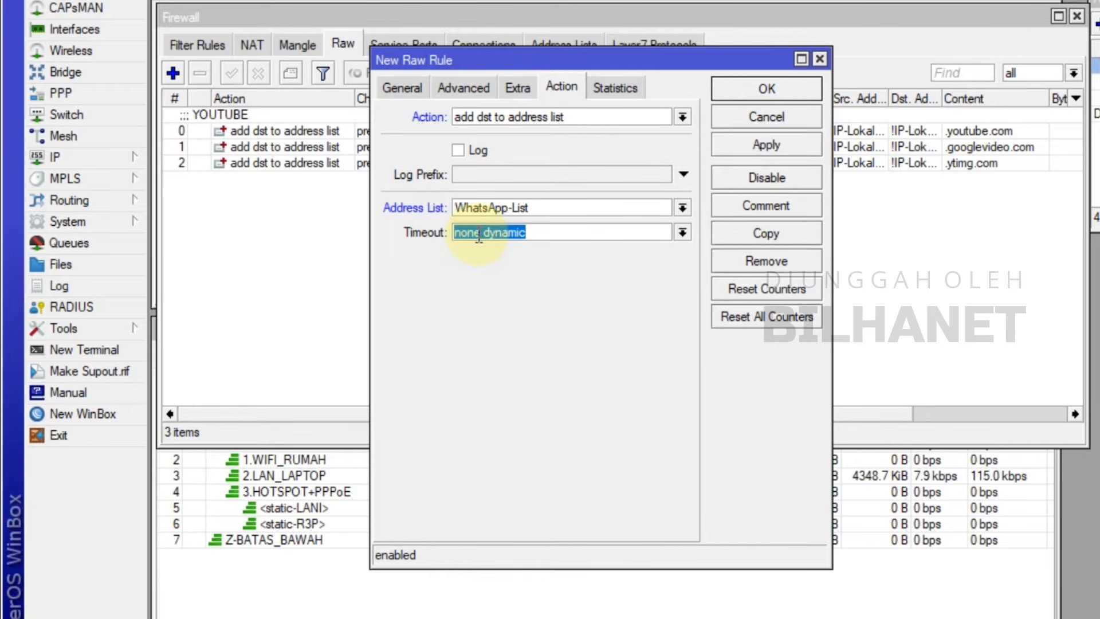
pyautogui.write('01')
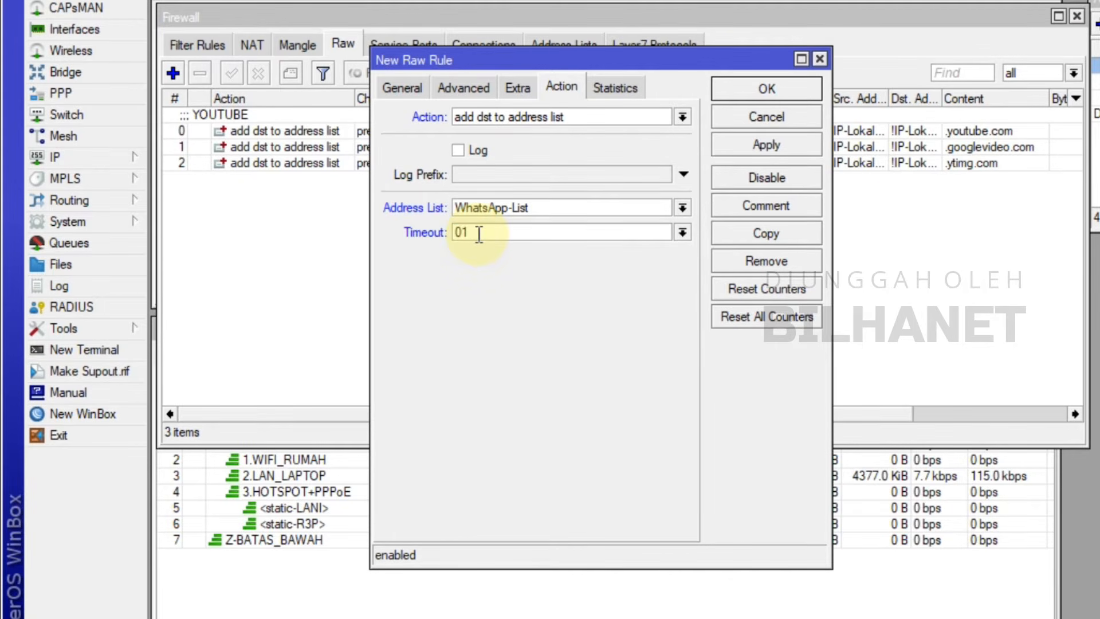
pyautogui.write(':00:00')
# - Apply the rule with the comment 'WhatsApp', close it, and select it as raw rule 3
pyautogui.click(769, 149)
pyautogui.click(781, 206)
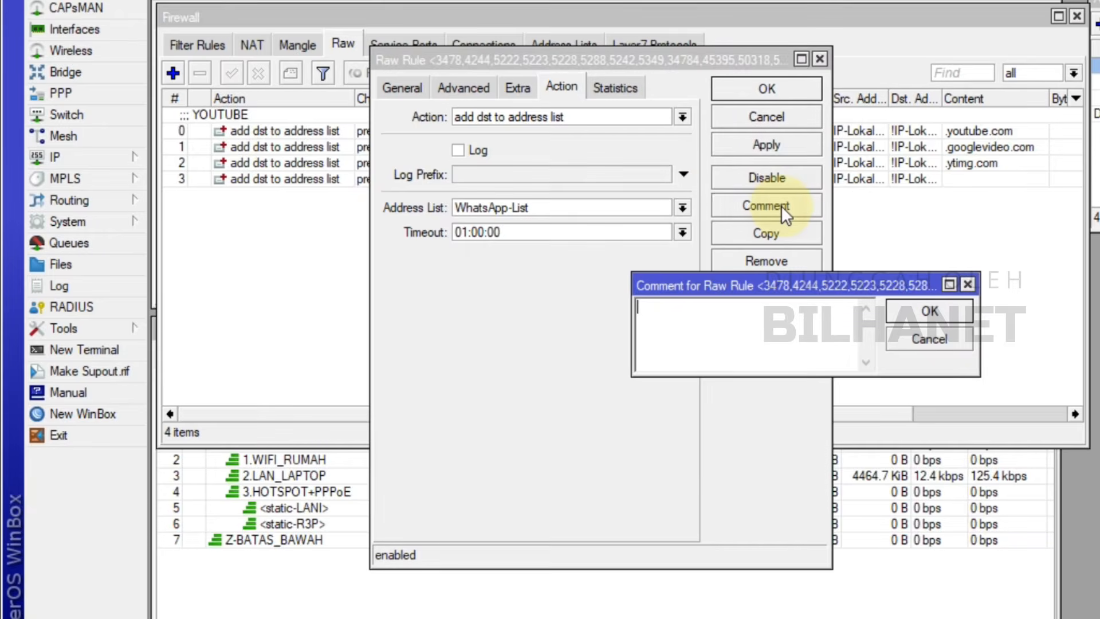
pyautogui.write('WhatsApp')
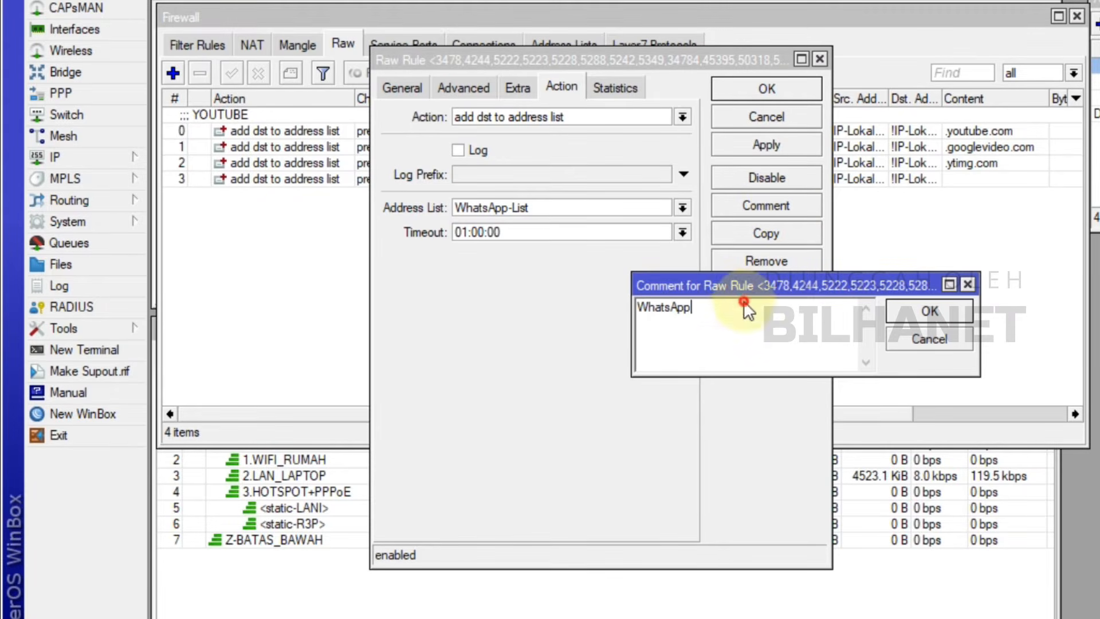
pyautogui.click(934, 314)
pyautogui.click(776, 148)
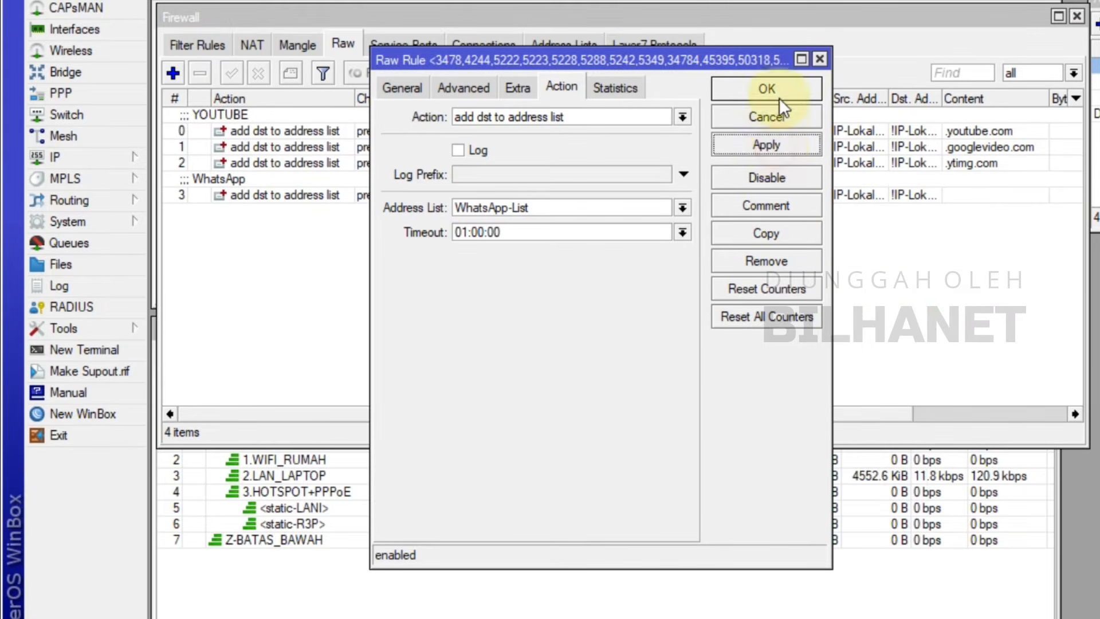
pyautogui.click(779, 92)
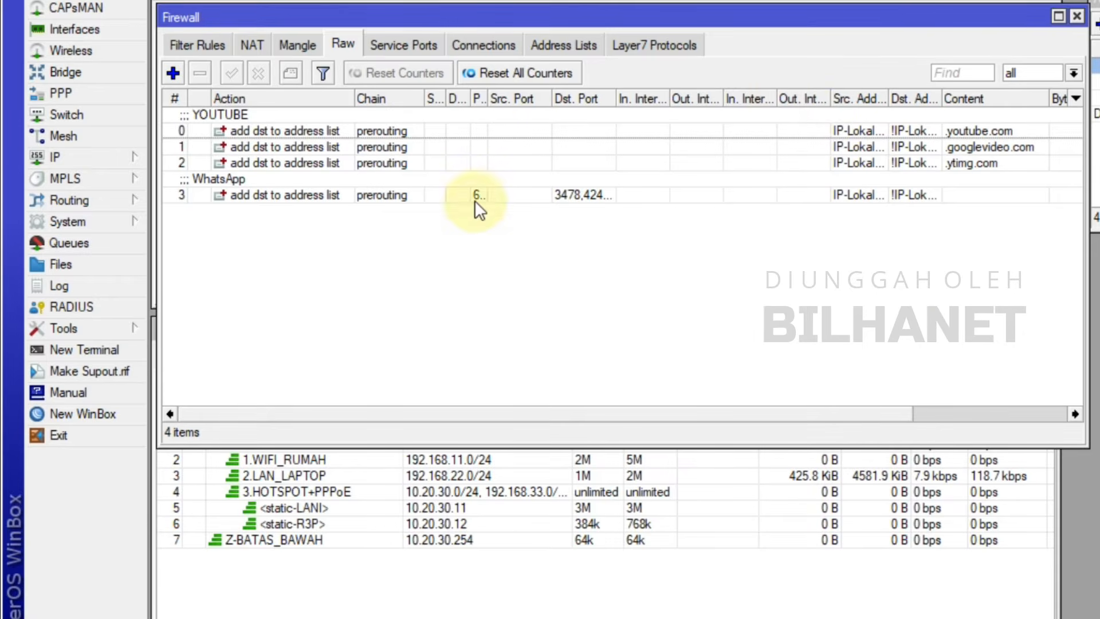
pyautogui.moveTo(484, 100); pyautogui.dragTo(496, 101)
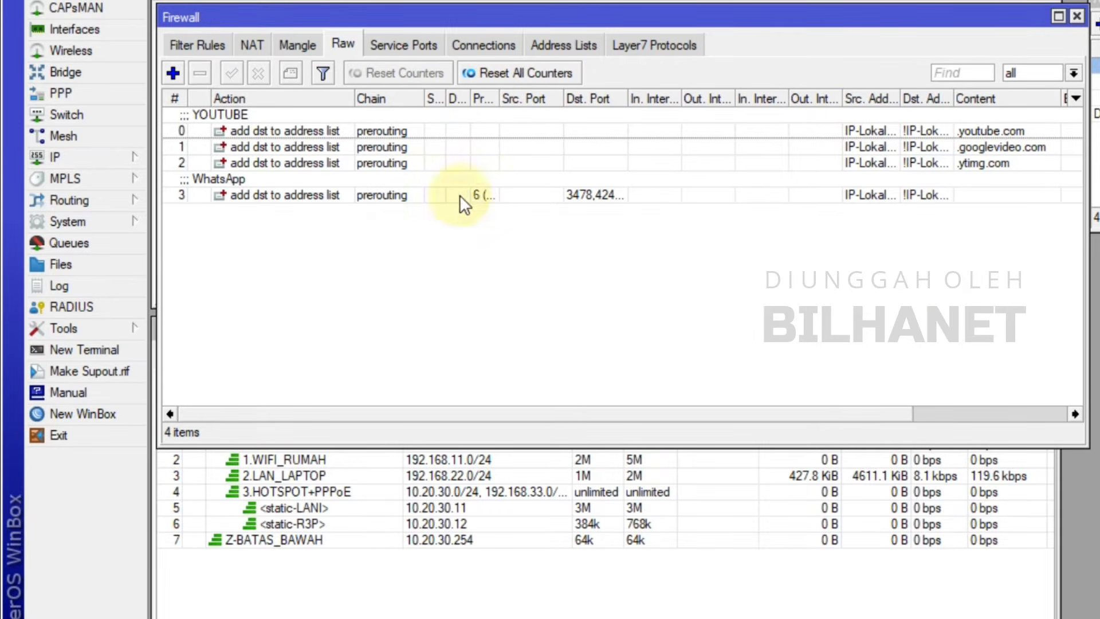
pyautogui.click(245, 188)
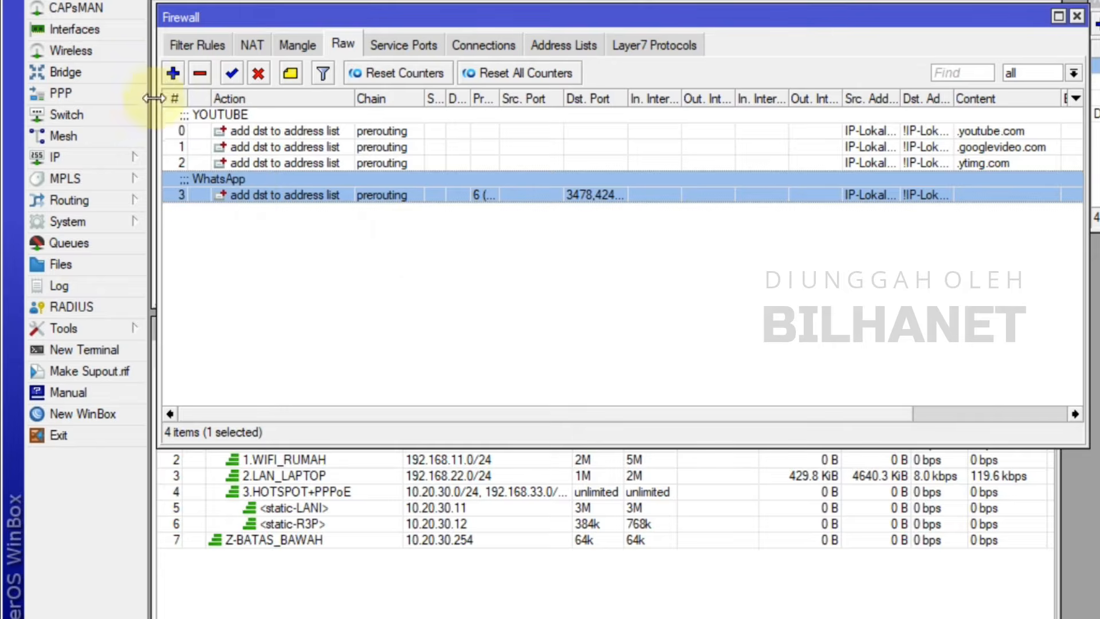
pyautogui.click(174, 74)
# - Set the new raw rule's protocol to udp and enable Dst. Port
pyautogui.click(392, 88)
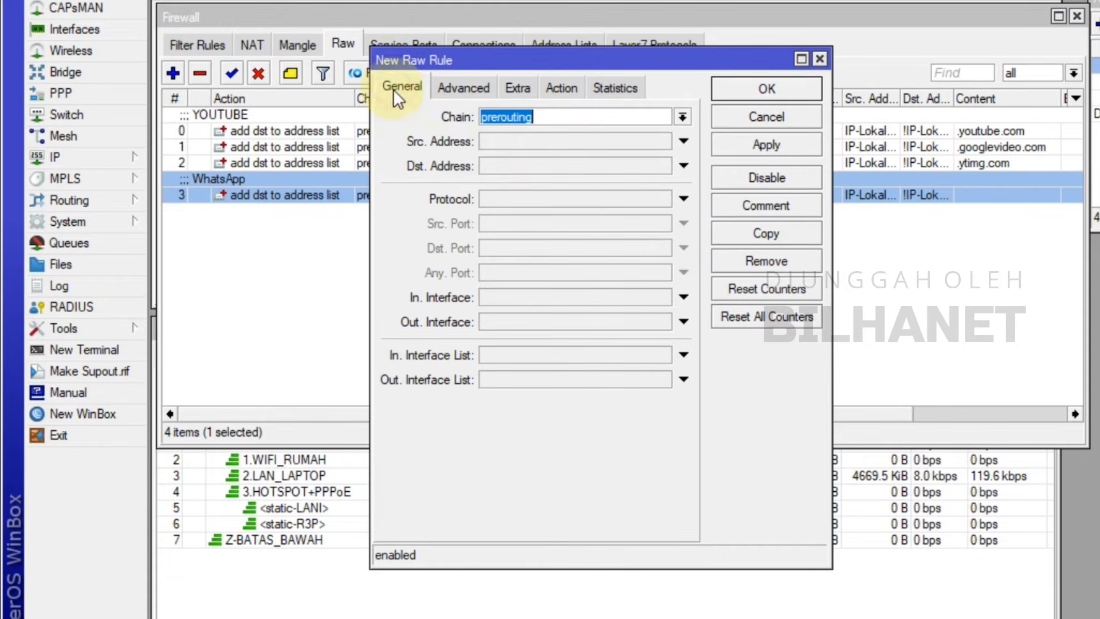
pyautogui.click(487, 204)
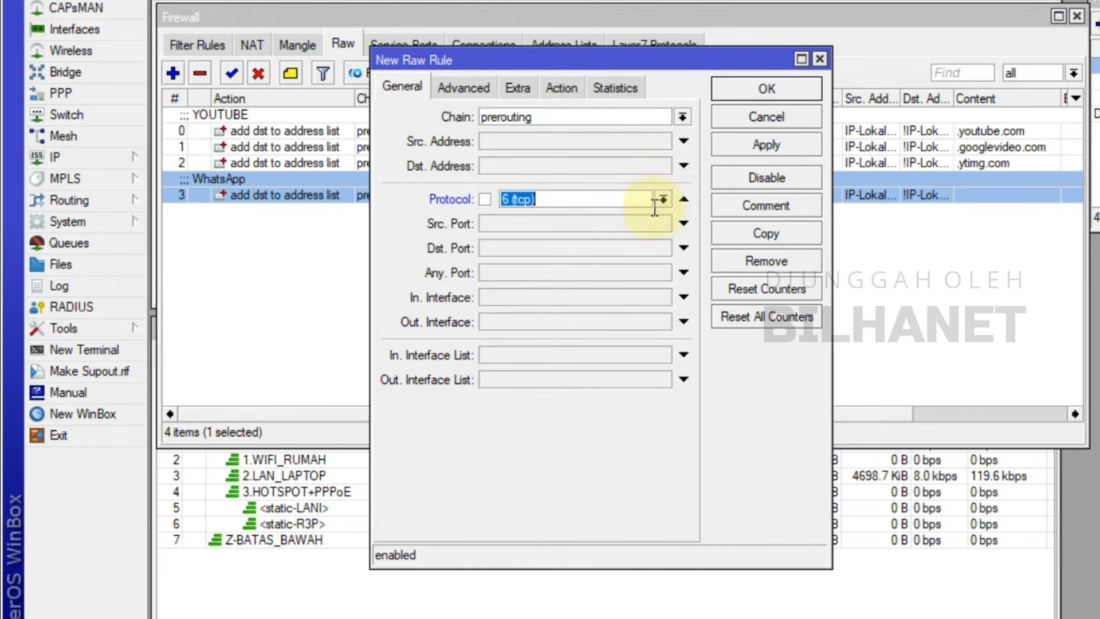
pyautogui.click(663, 199)
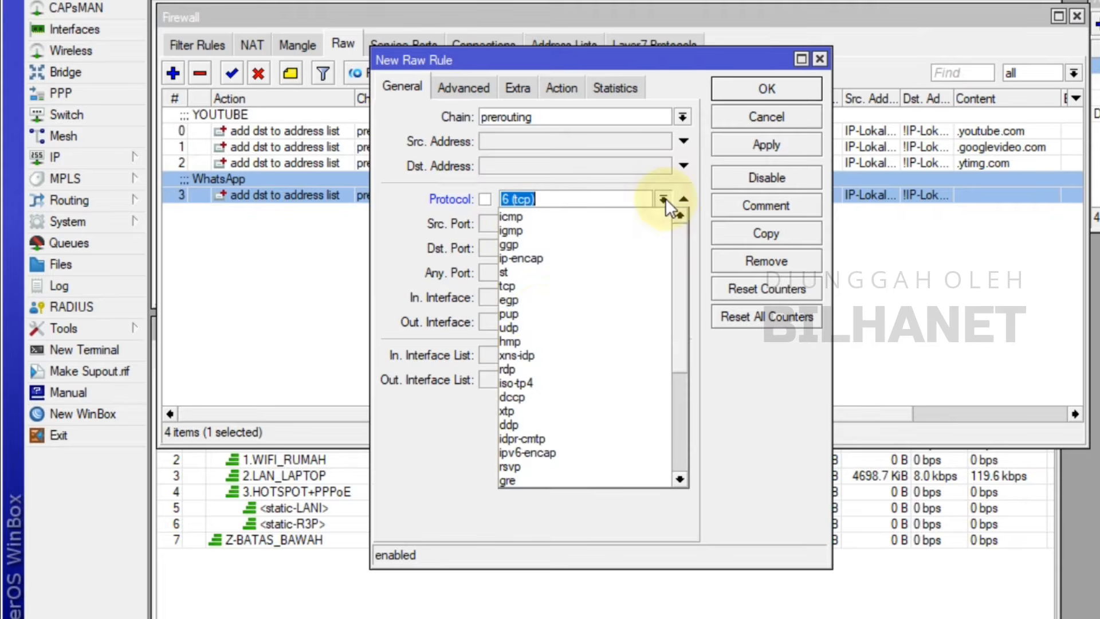
pyautogui.click(515, 328)
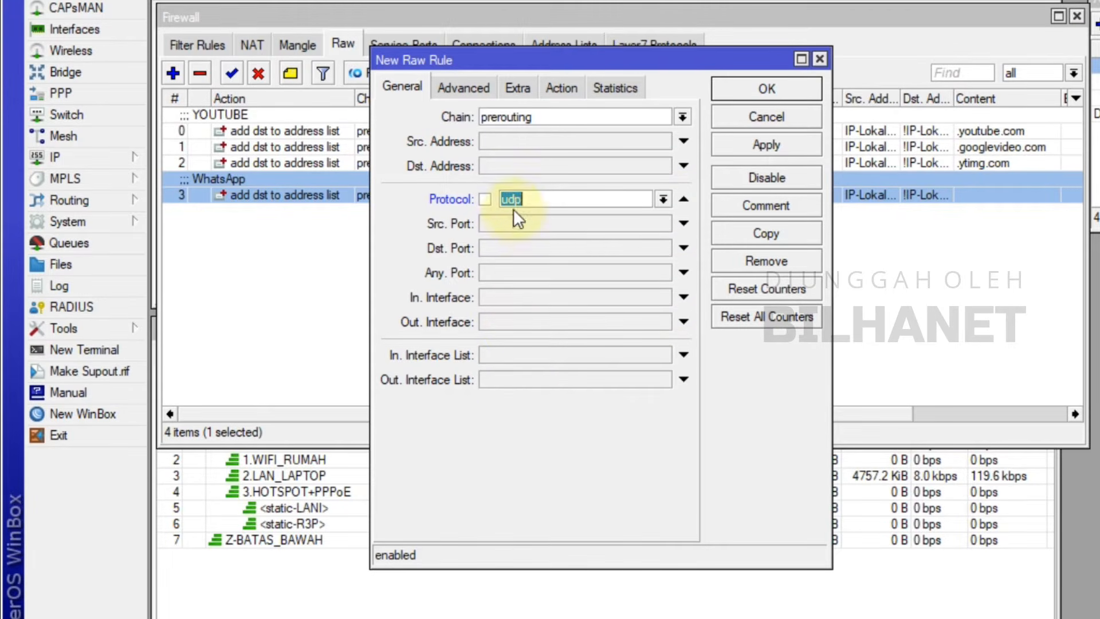
pyautogui.click(452, 248)
# - Copy WhatsApp's UDP port list from the browser reference page
pyautogui.moveTo(656, 616)
pyautogui.click(656, 585)
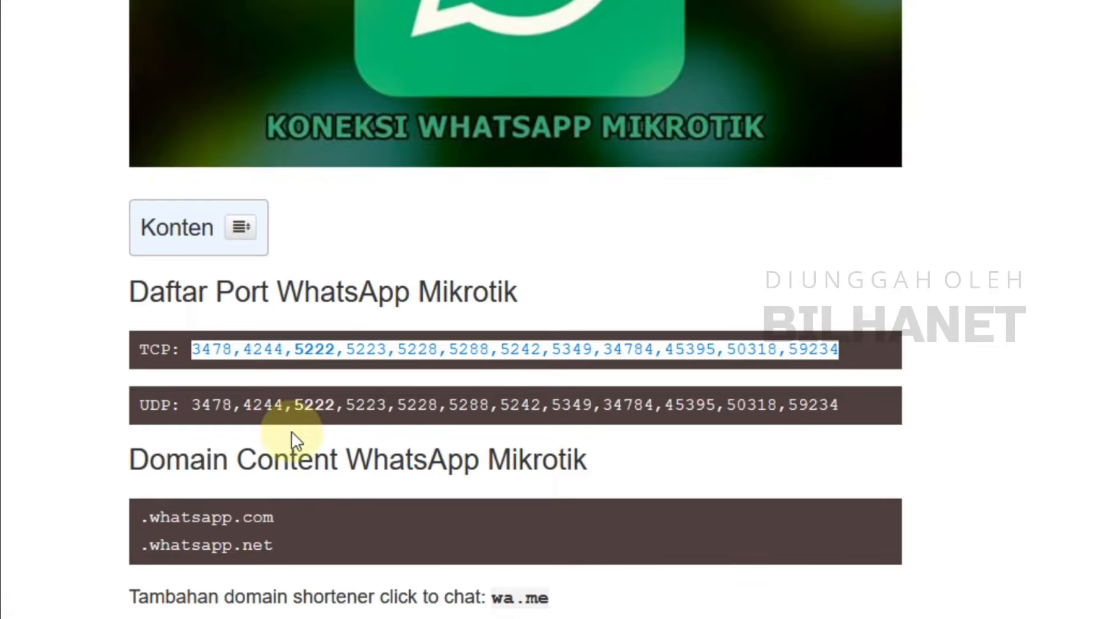
pyautogui.moveTo(198, 401); pyautogui.dragTo(818, 404)
pyautogui.rightClick(818, 404)
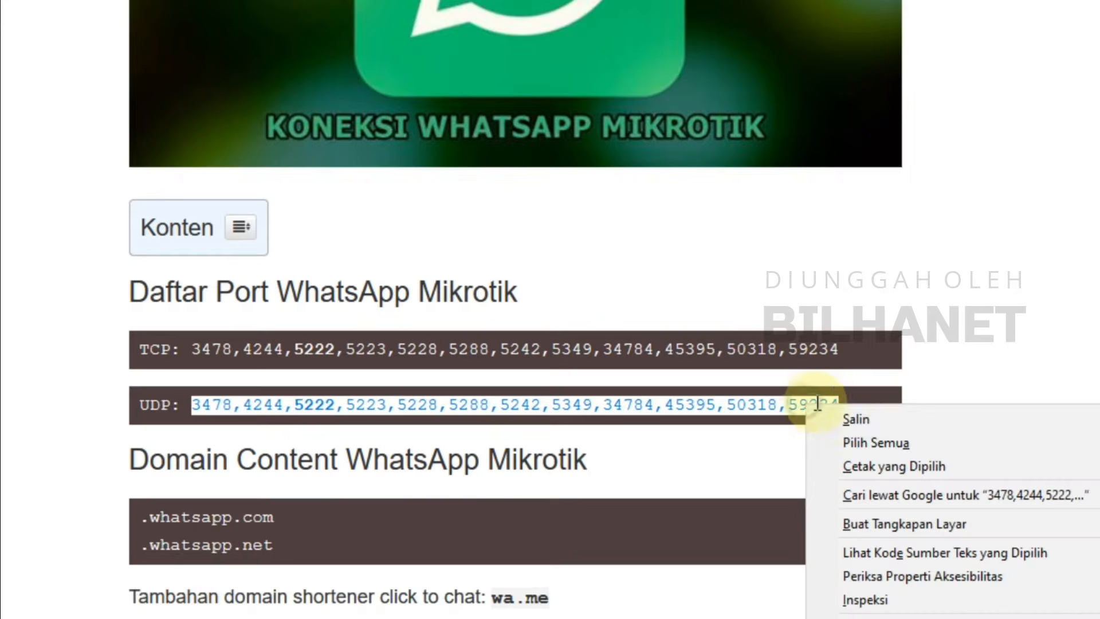
pyautogui.click(859, 419)
pyautogui.hotkey('alt', 'Tab')
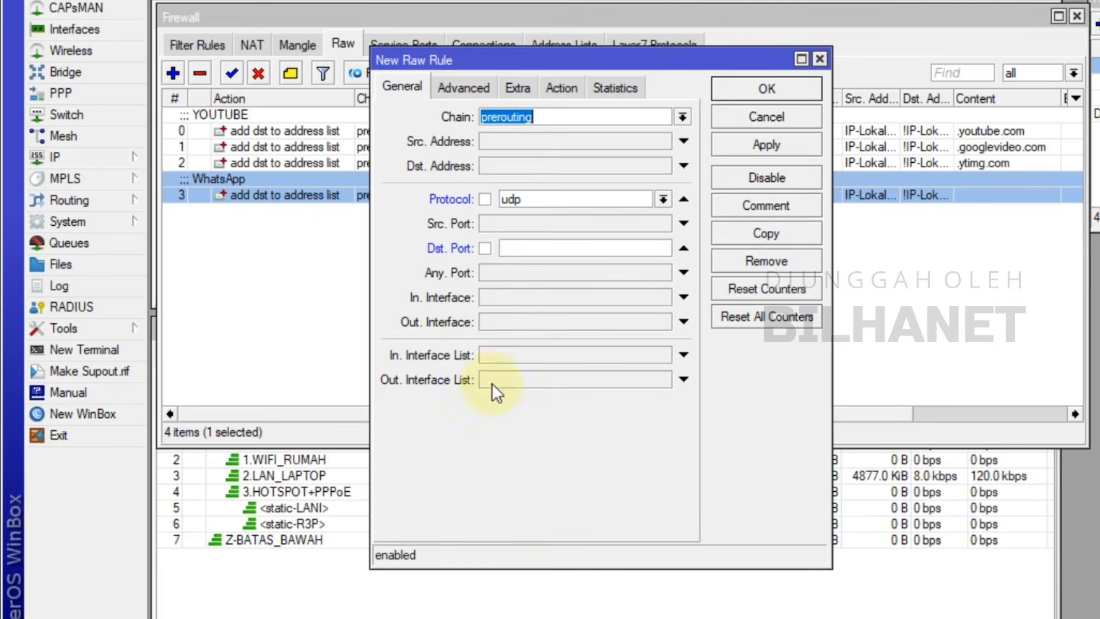
# - Paste the WhatsApp UDP port list into Dst. Port
pyautogui.click(502, 250)
pyautogui.rightClick(503, 250)
pyautogui.click(566, 305)
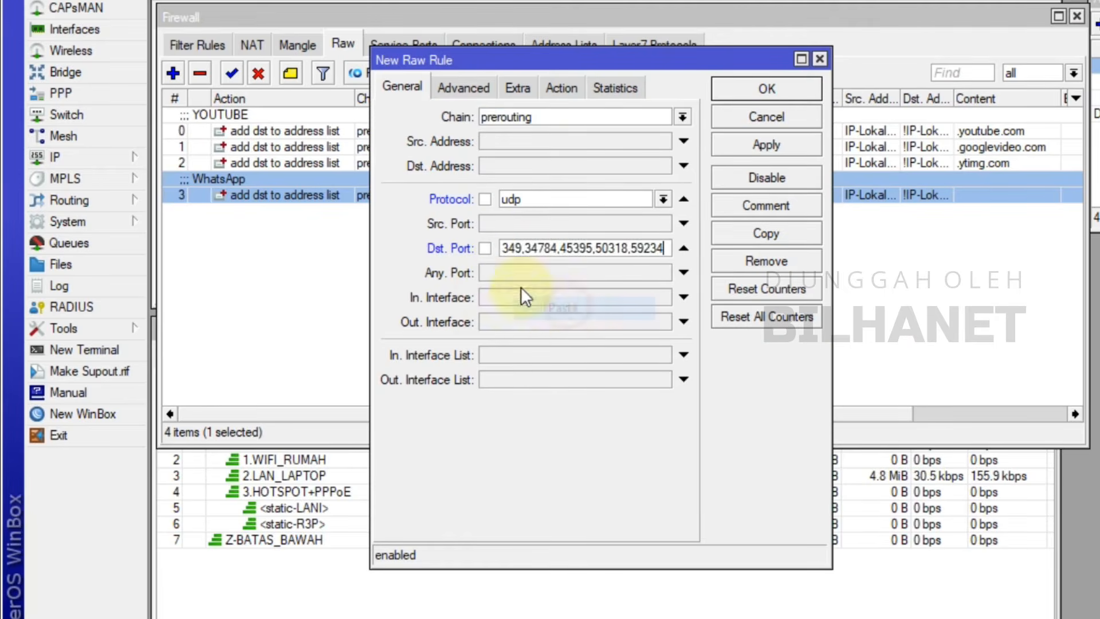
# - Set Src. Address List to IP-Lokal-Client and Dst. Address List to ! IP-Lokal-Client
pyautogui.click(477, 87)
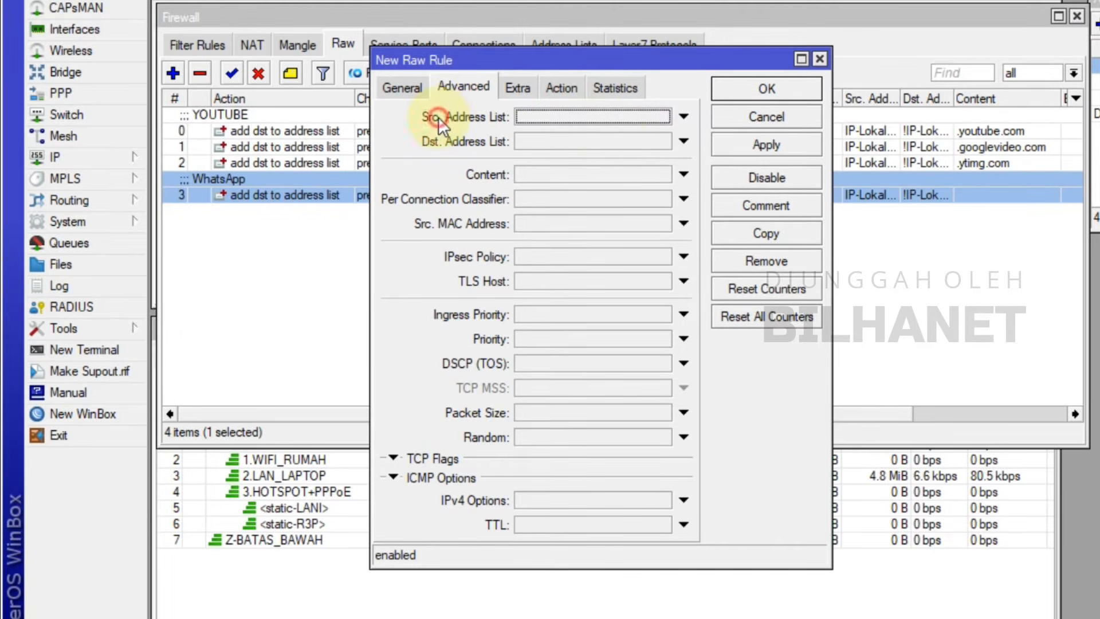
pyautogui.click(684, 116)
pyautogui.click(663, 116)
pyautogui.click(582, 133)
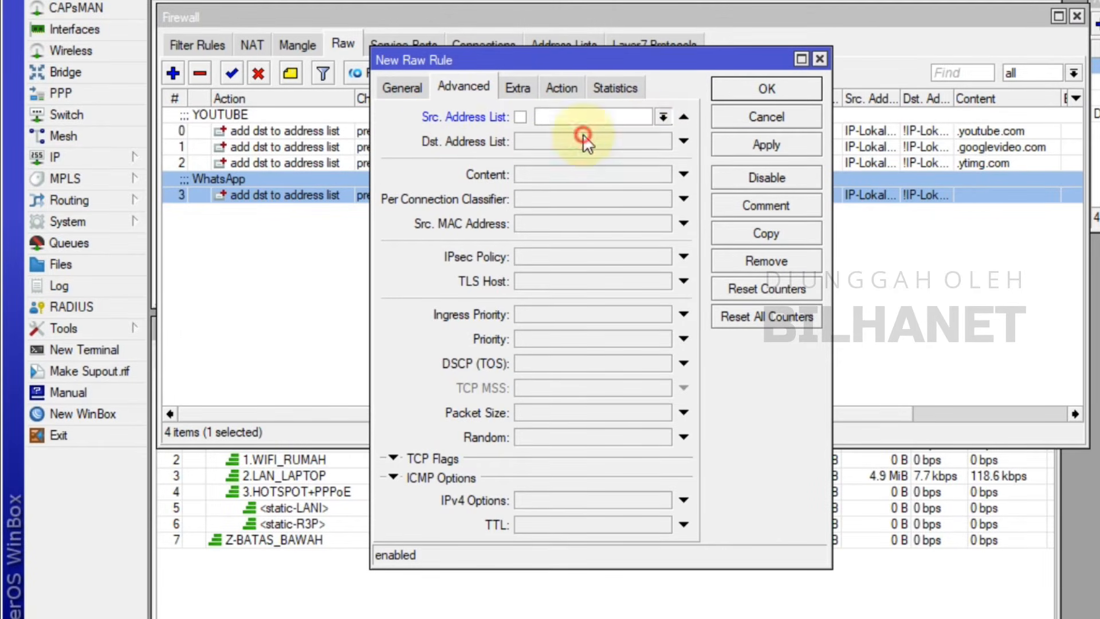
pyautogui.click(555, 143)
pyautogui.click(520, 141)
pyautogui.click(663, 141)
pyautogui.click(571, 159)
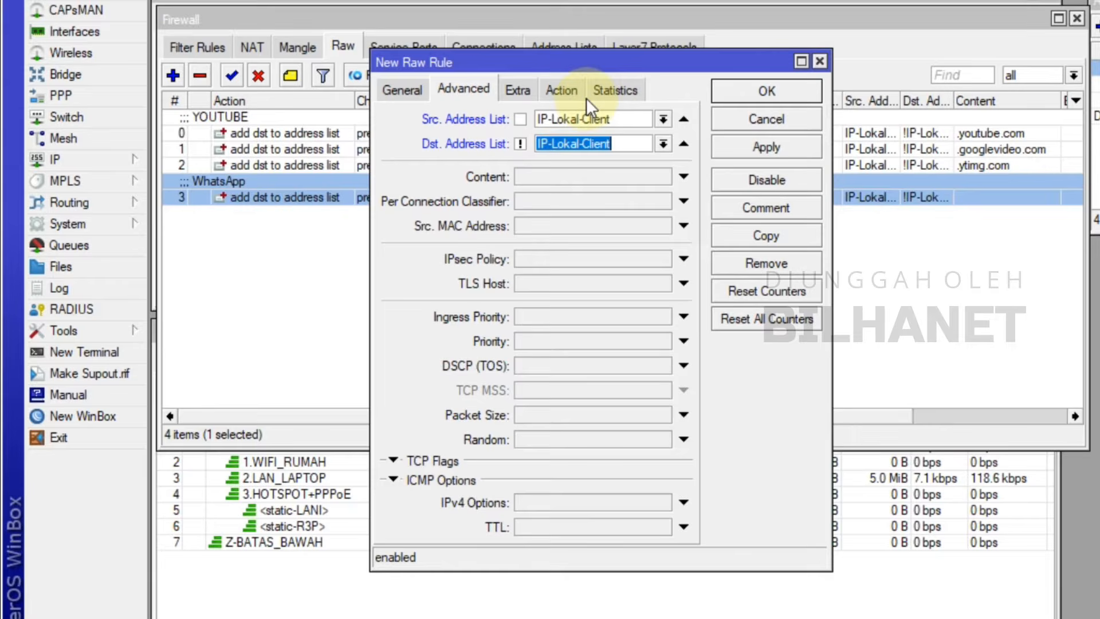
pyautogui.click(577, 91)
pyautogui.click(534, 120)
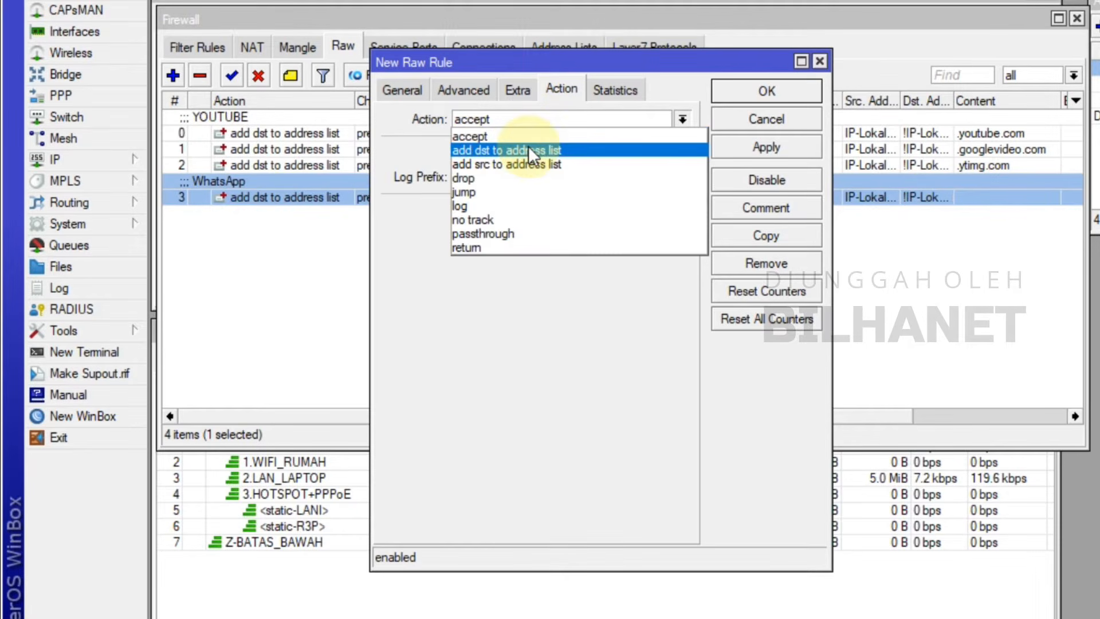
# - Set the action to add dst to WhatsApp-List with timeout 1:0:0, then save the rule
pyautogui.click(528, 150)
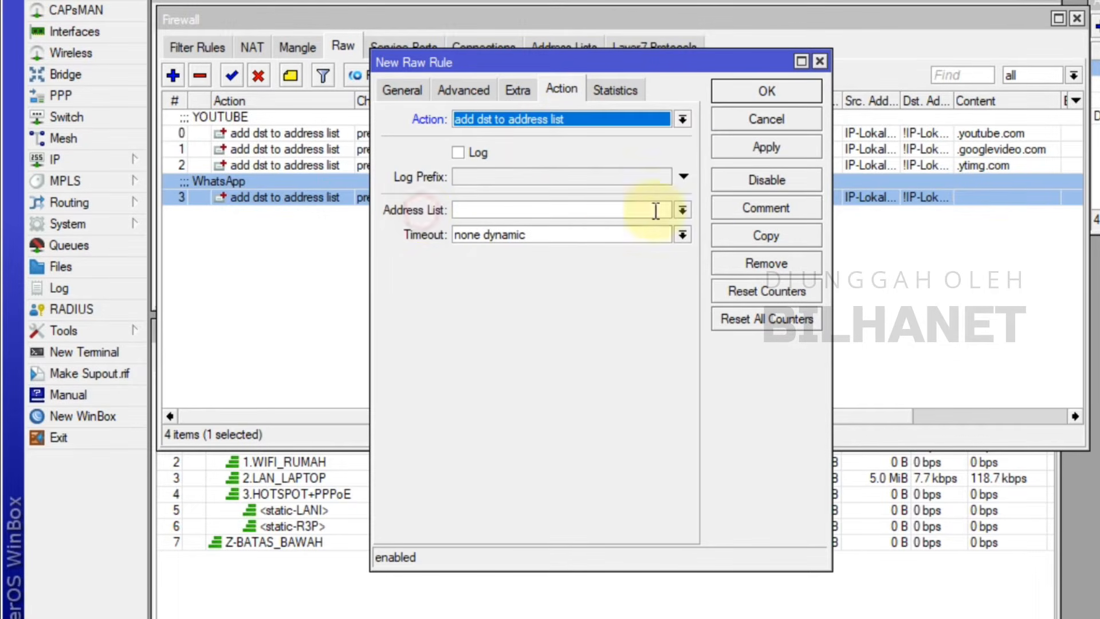
pyautogui.click(682, 210)
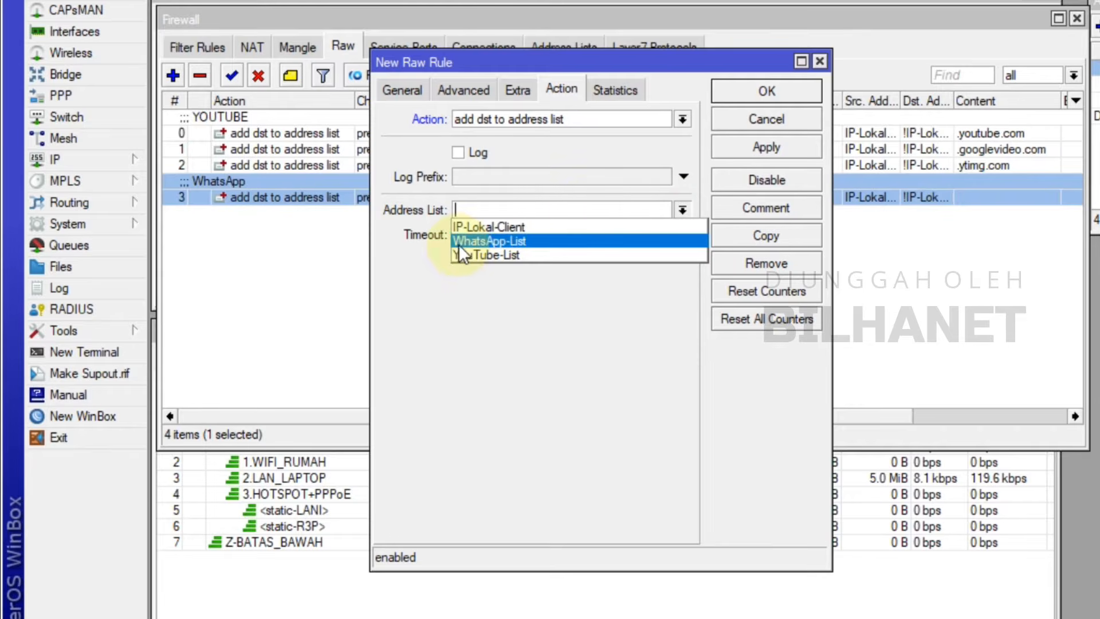
pyautogui.click(501, 242)
pyautogui.press('Tab')
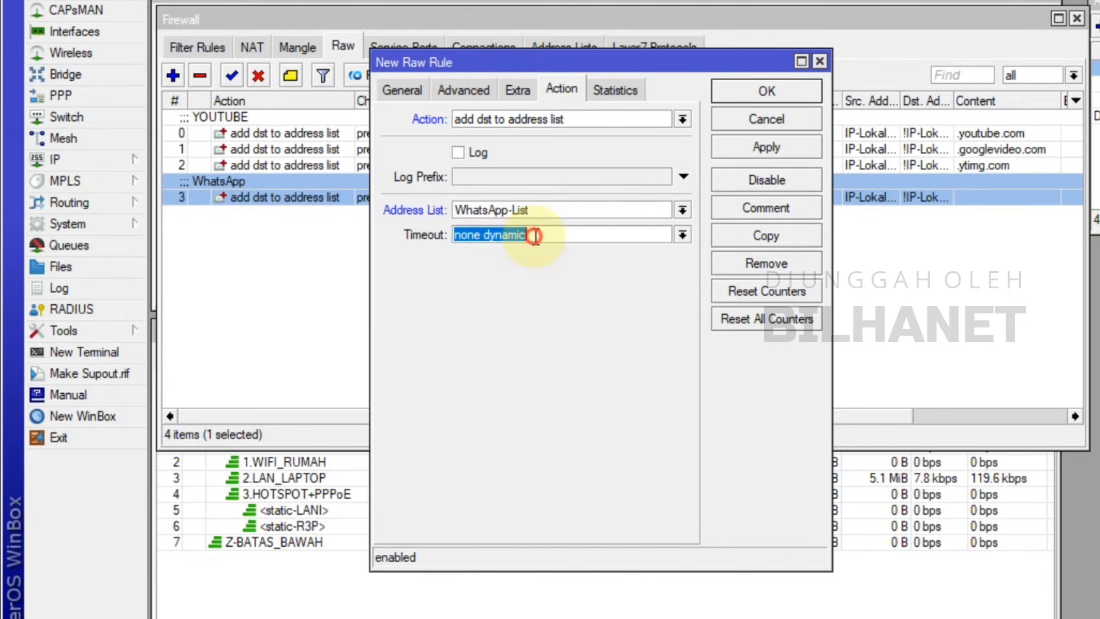
pyautogui.write('1:')
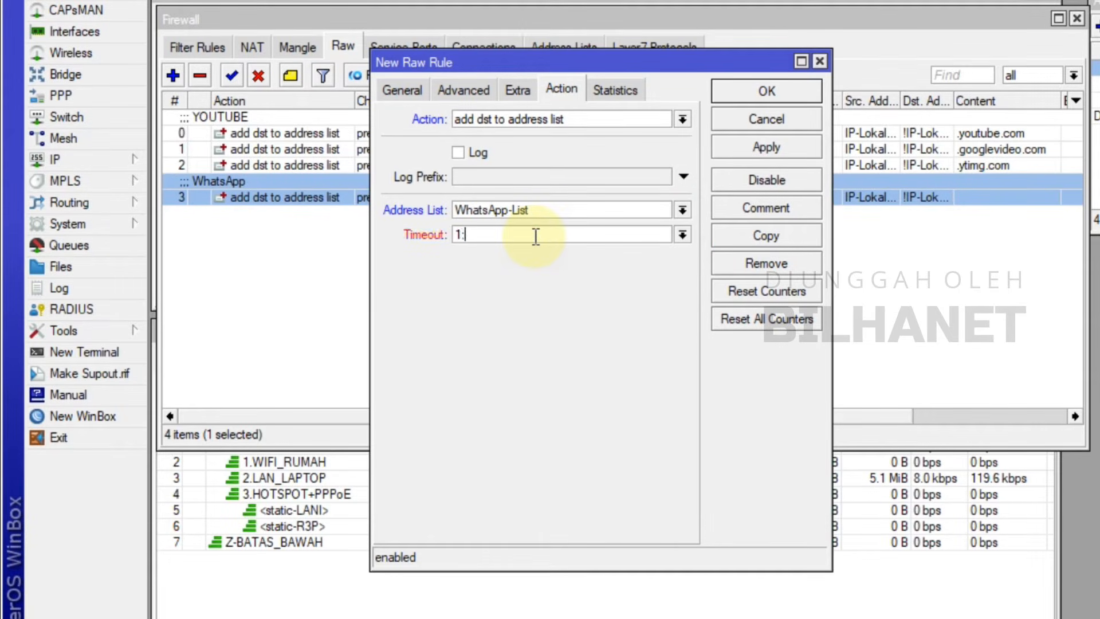
pyautogui.write('0:0')
pyautogui.click(766, 147)
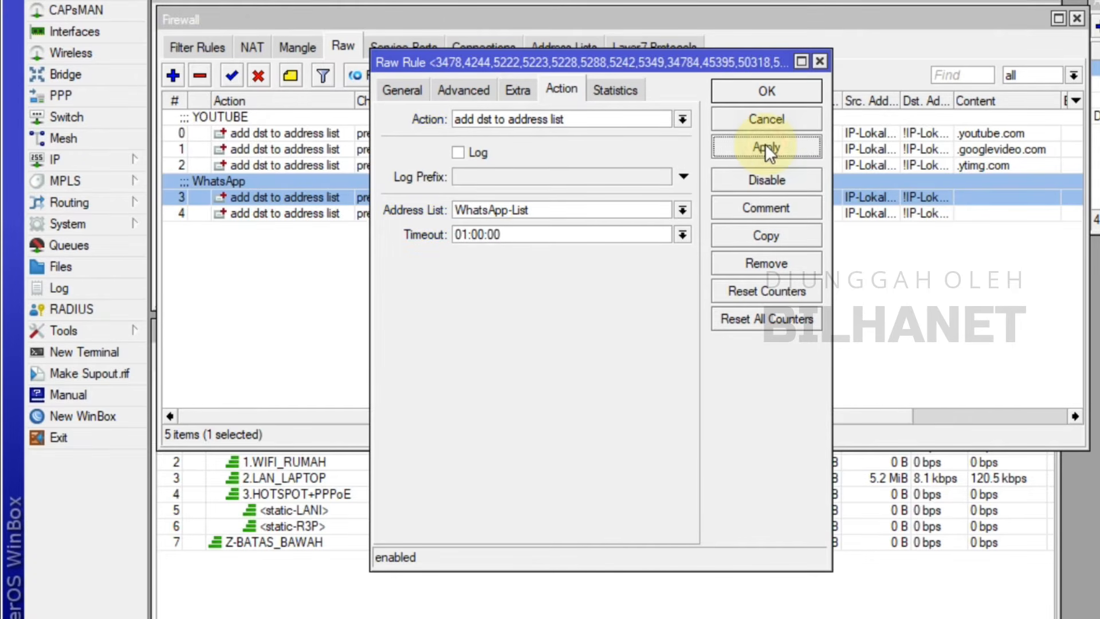
pyautogui.click(785, 92)
# - Start a new raw rule matching source IP-Lokal-Client and destination ! IP-Lokal-Client
pyautogui.click(256, 215)
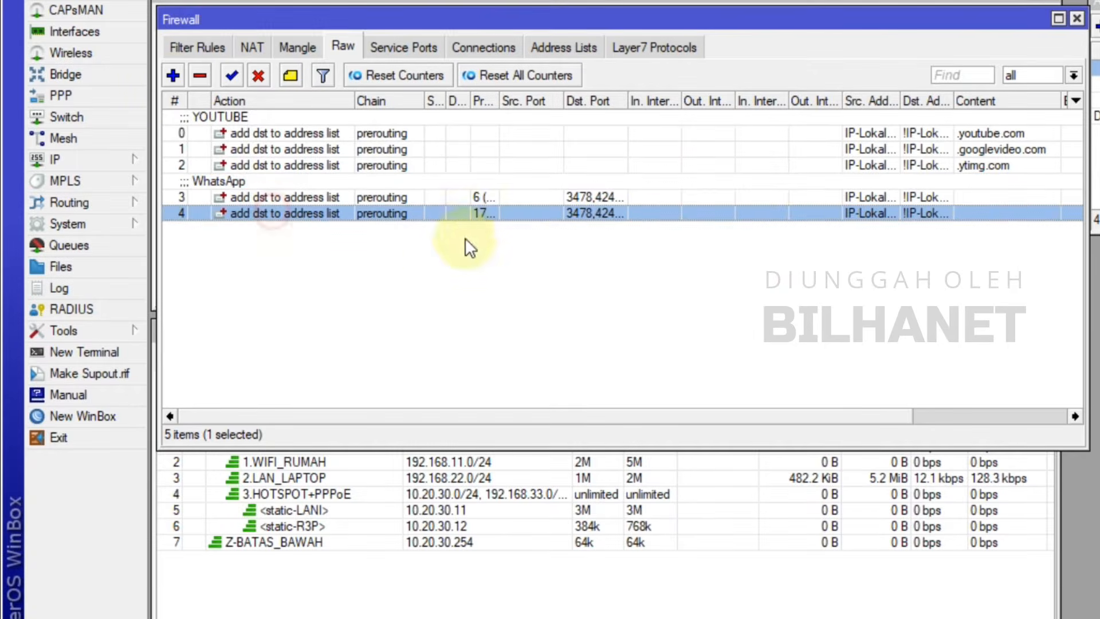
pyautogui.click(174, 80)
pyautogui.click(396, 89)
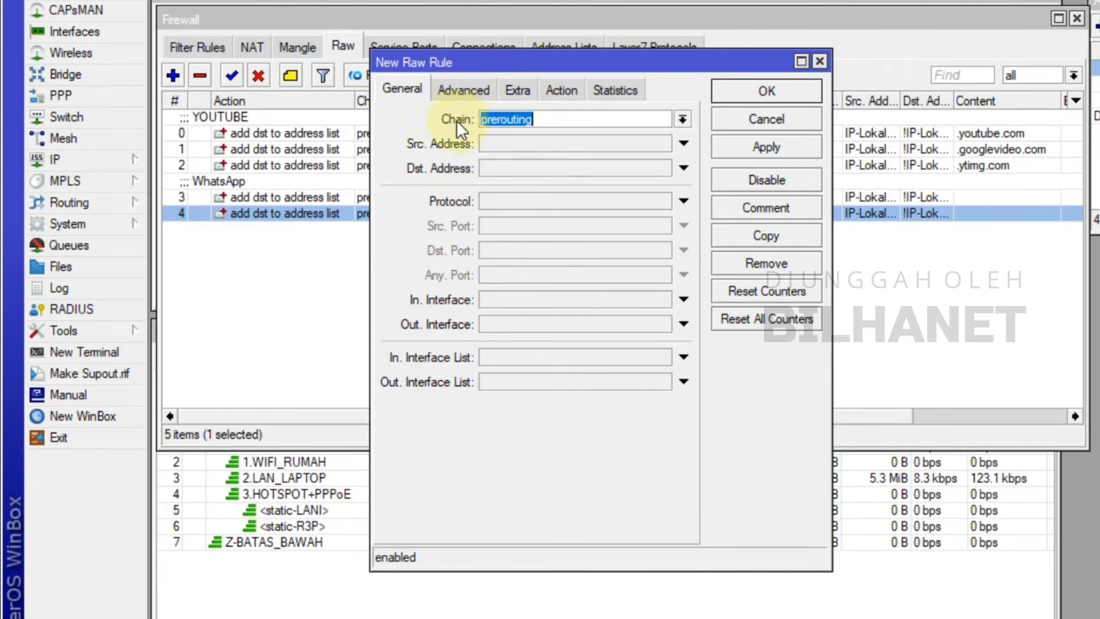
pyautogui.click(464, 87)
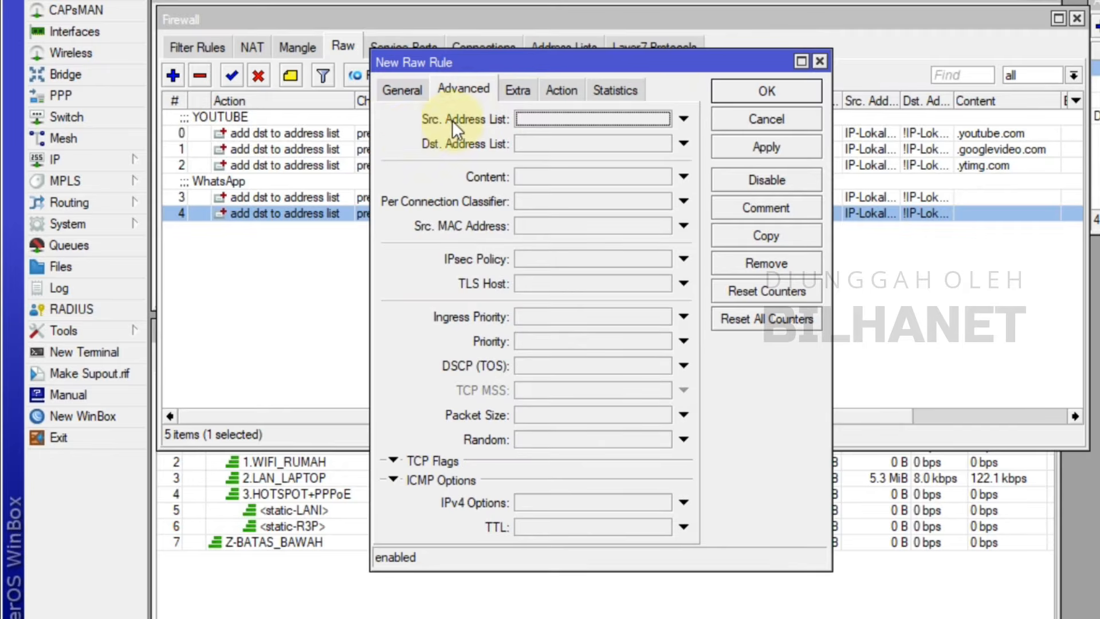
pyautogui.click(555, 119)
pyautogui.click(661, 119)
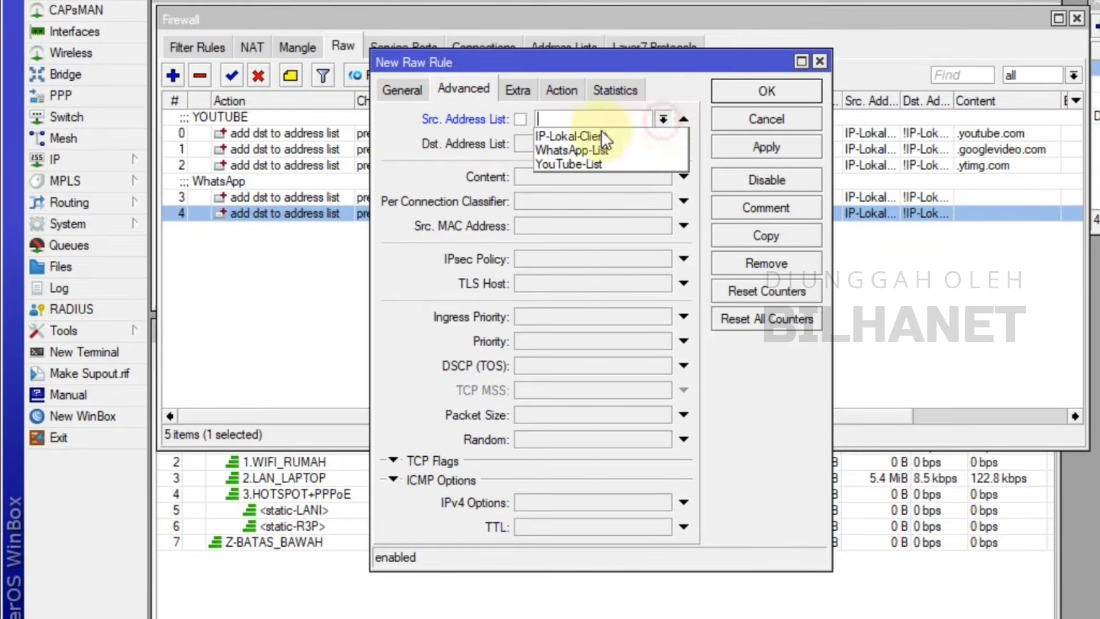
pyautogui.click(582, 135)
pyautogui.click(562, 145)
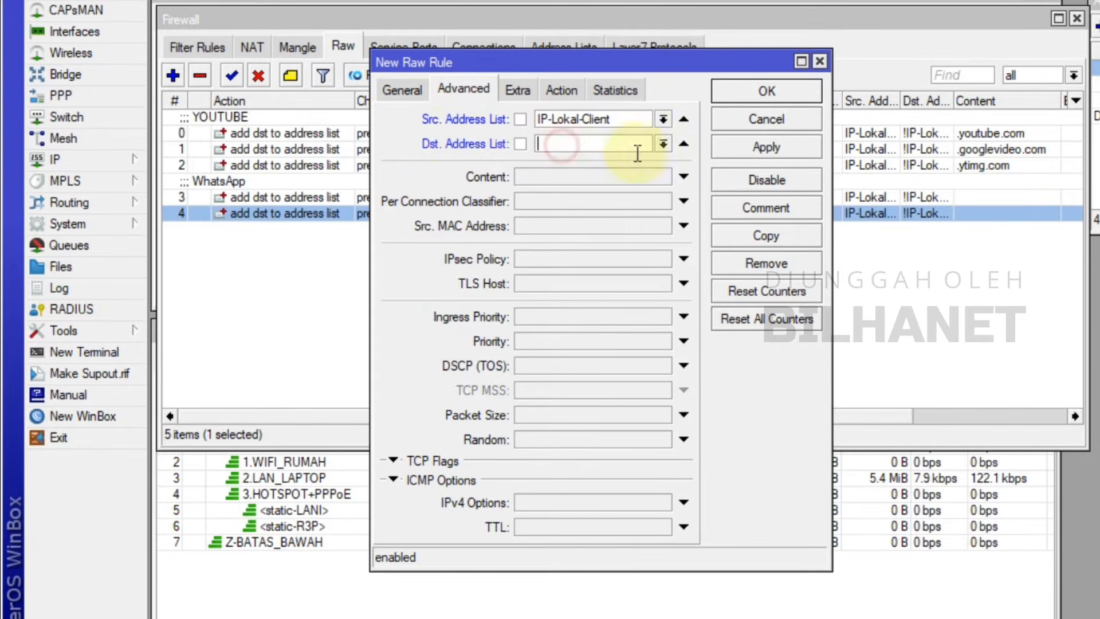
pyautogui.click(663, 143)
pyautogui.click(565, 152)
pyautogui.click(521, 143)
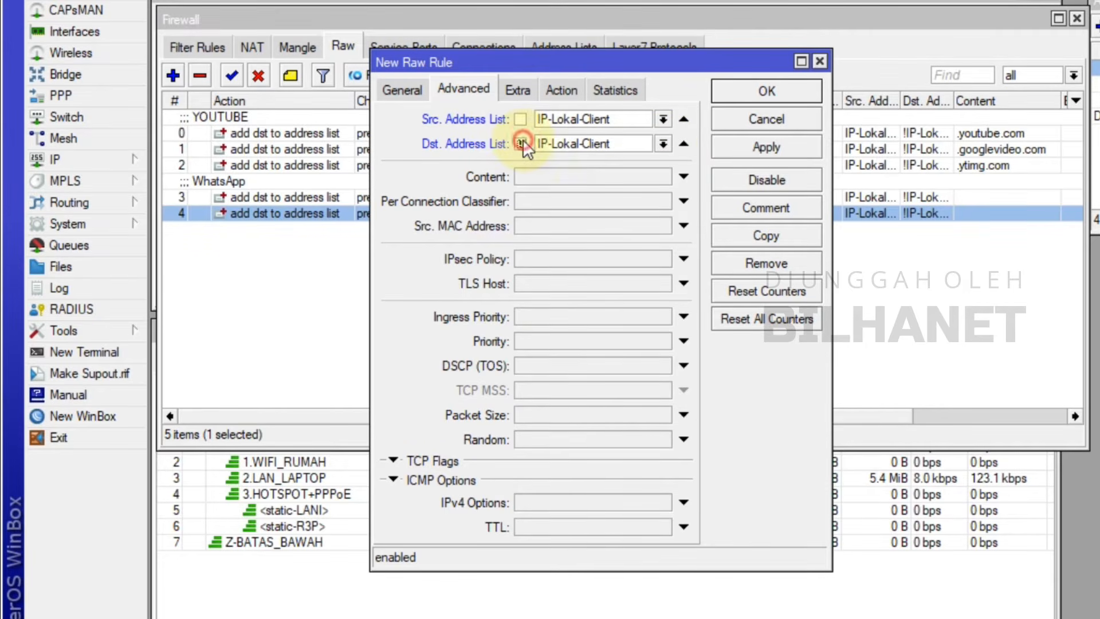
# - Copy .whatsapp.com from the reference page into the rule's Content field
pyautogui.click(557, 177)
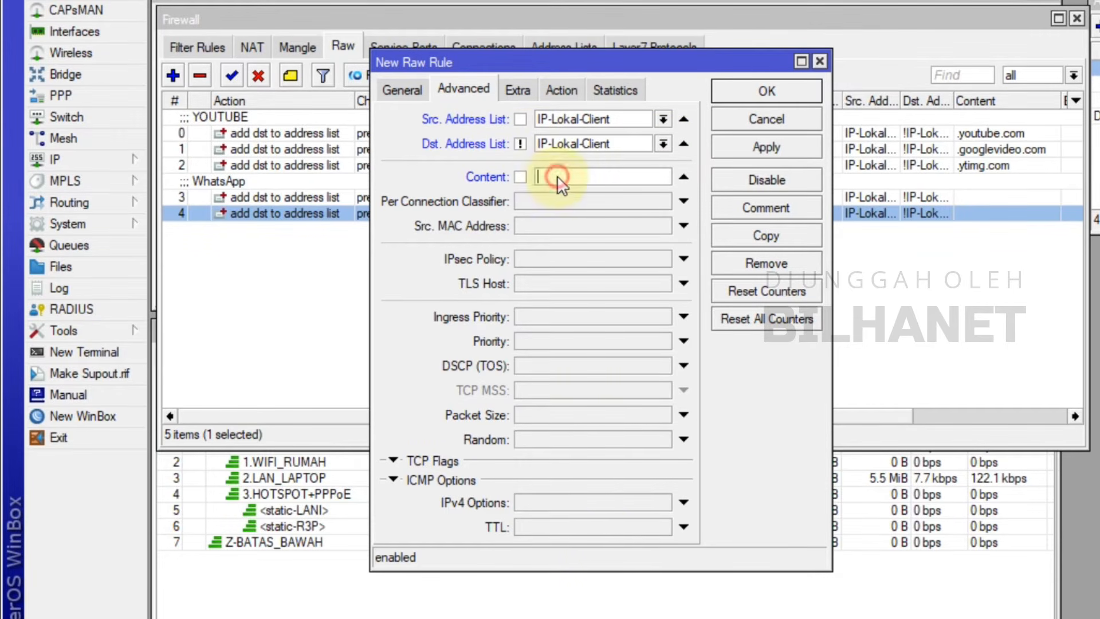
pyautogui.click(658, 618)
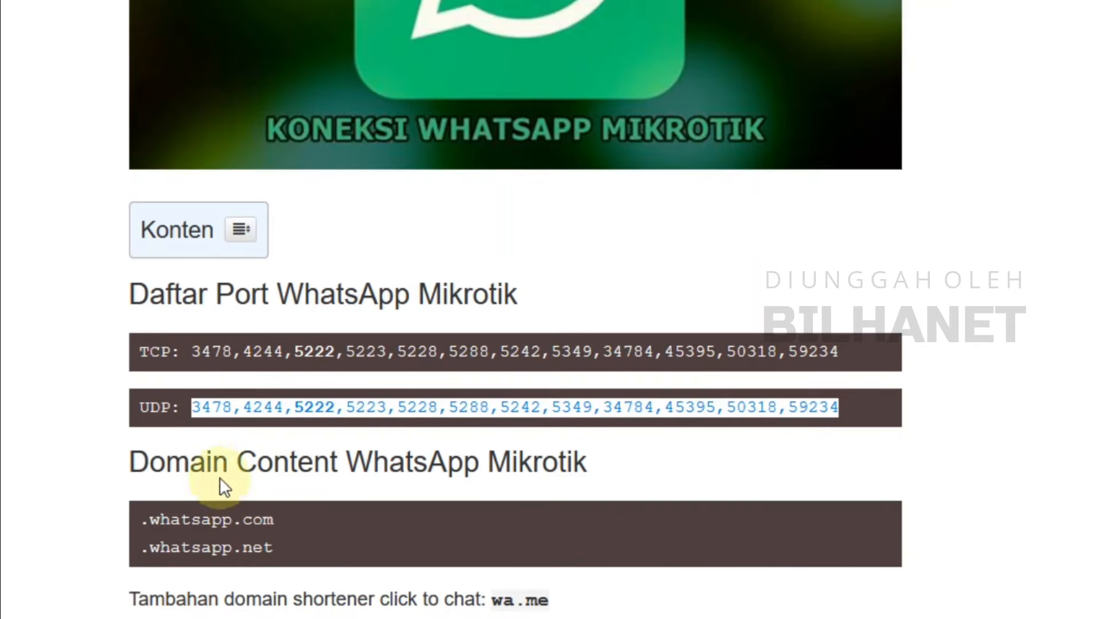
pyautogui.moveTo(141, 519); pyautogui.dragTo(271, 517)
pyautogui.hotkey('ctrl', 'c')
pyautogui.rightClick(264, 522)
pyautogui.click(336, 302)
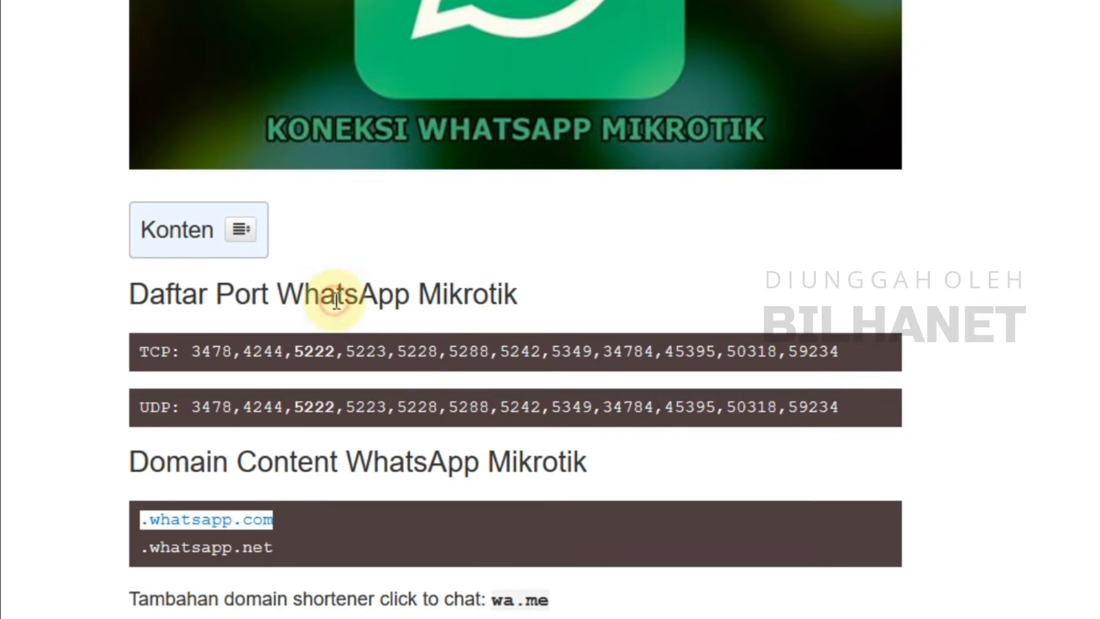
pyautogui.hotkey('alt', 'Tab')
pyautogui.rightClick(570, 177)
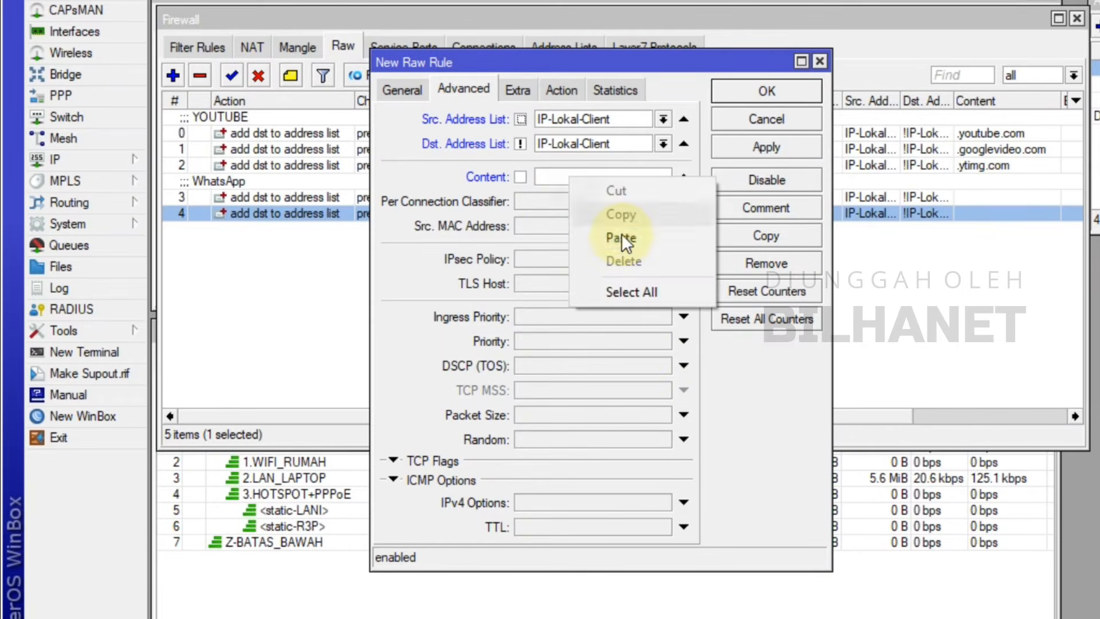
pyautogui.click(621, 237)
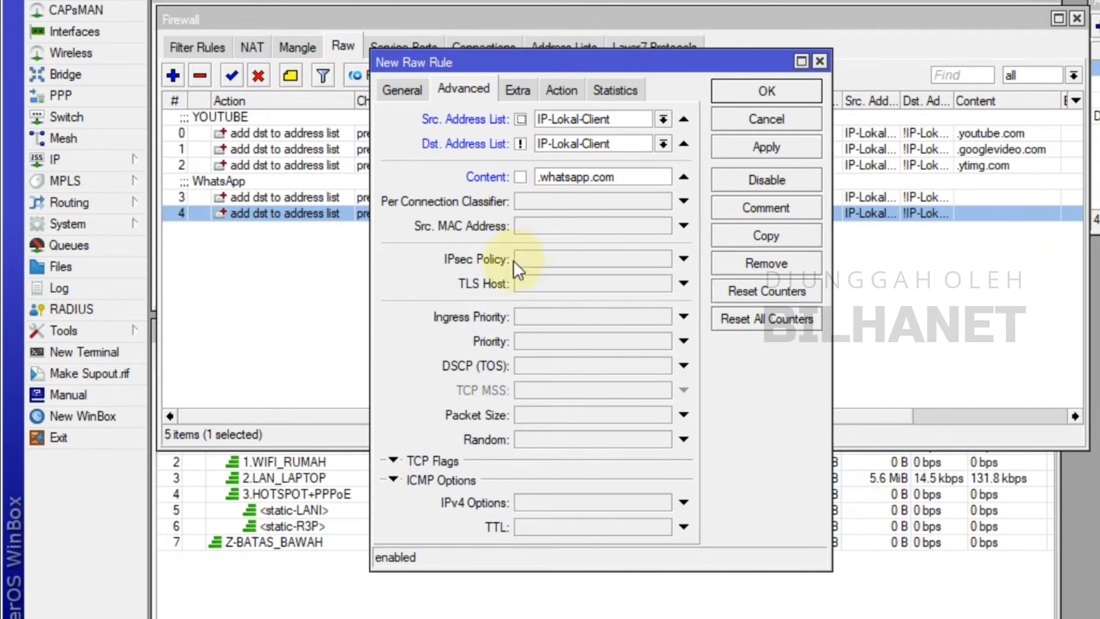
# - Set the action to add dst to WhatsApp-List with timeout 1:00:0, and apply
pyautogui.click(561, 90)
pyautogui.click(520, 118)
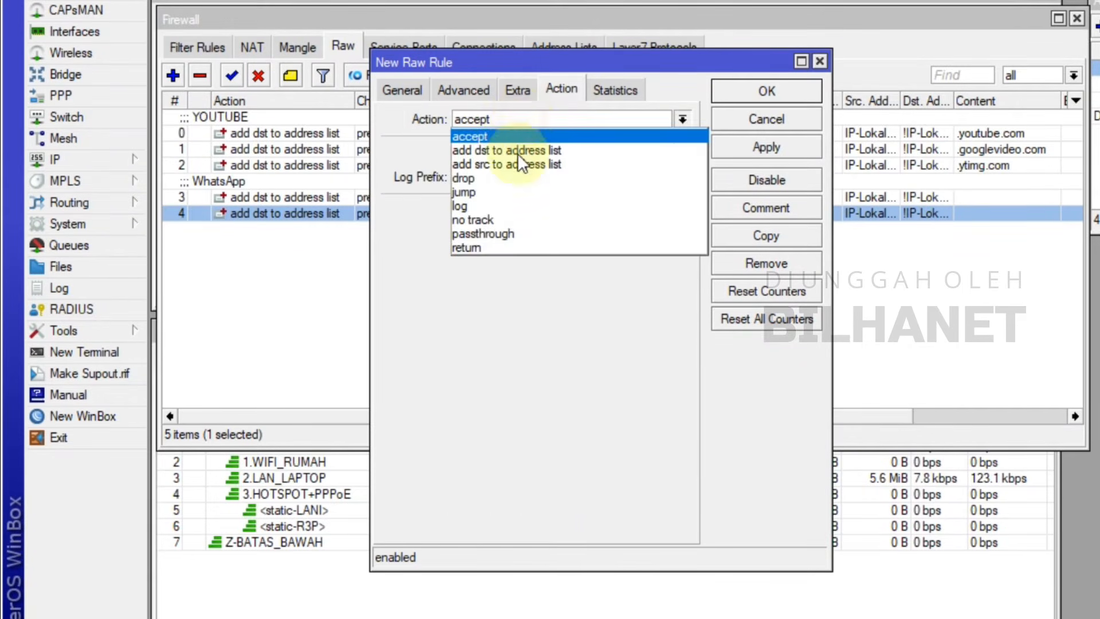
pyautogui.click(518, 153)
pyautogui.click(683, 210)
pyautogui.click(476, 239)
pyautogui.click(538, 236)
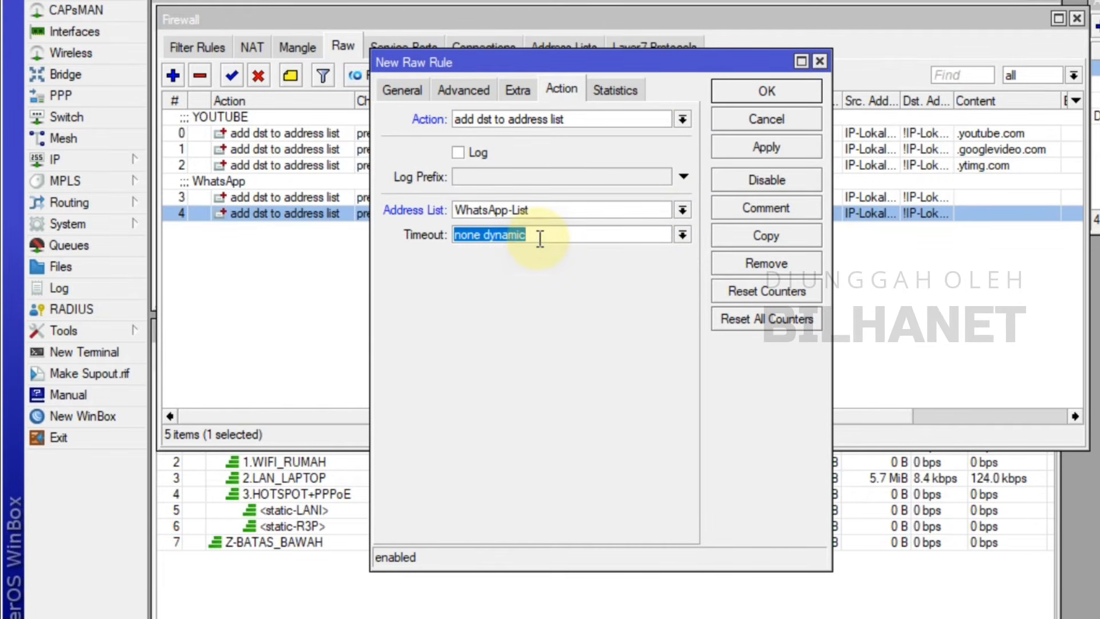
pyautogui.write('1:')
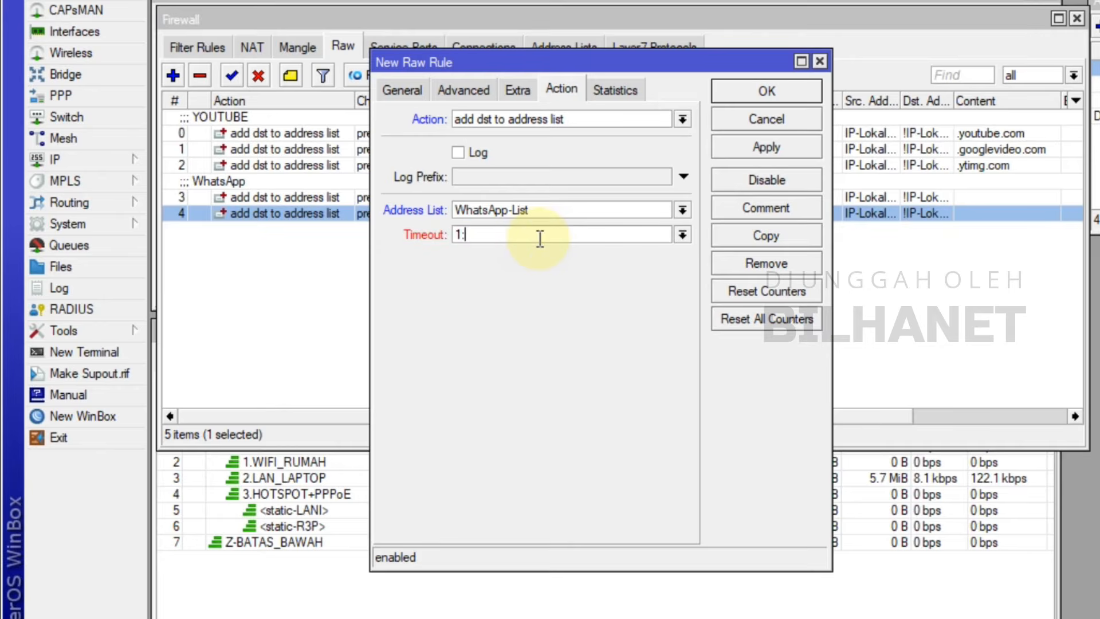
pyautogui.write('00:0:0')
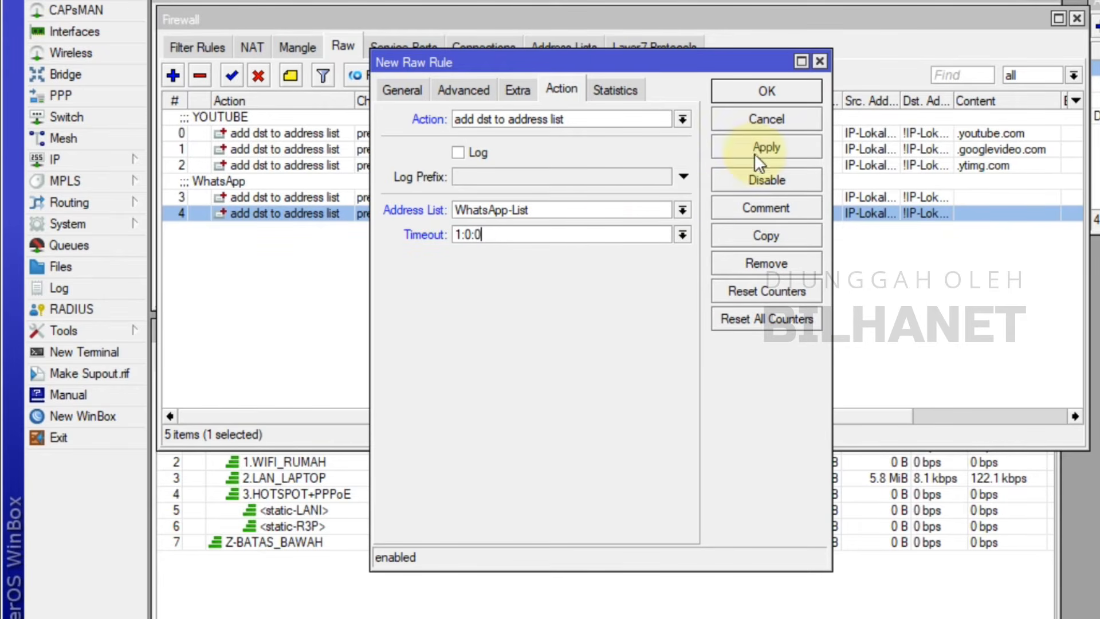
pyautogui.click(755, 150)
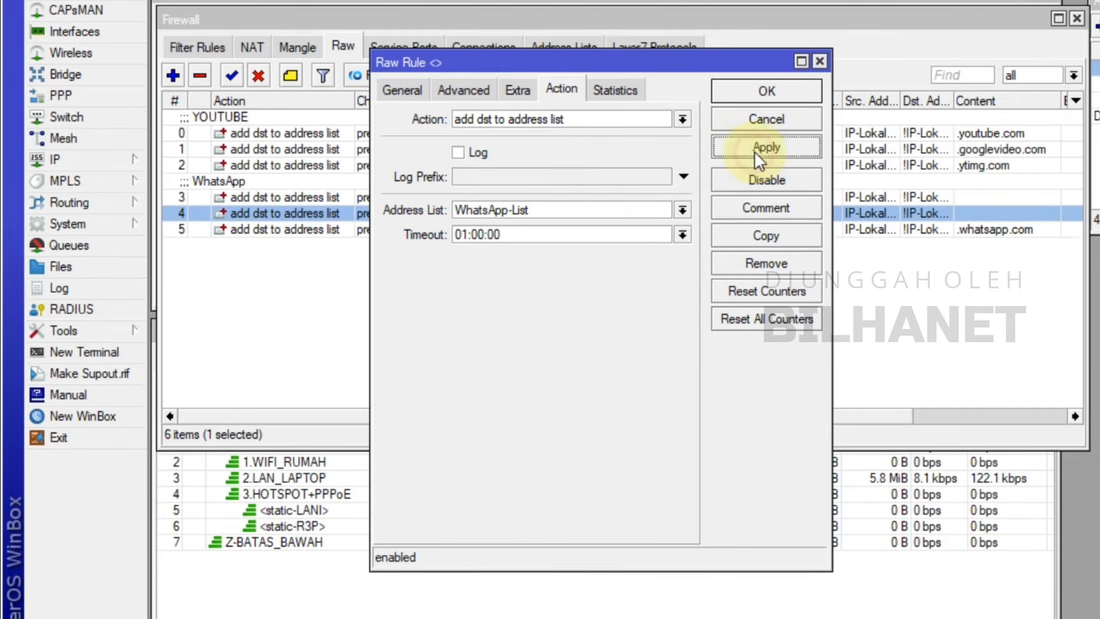
# - Duplicate the raw rule as rule 6 with Content changed to .whatsapp.net and apply it
pyautogui.click(775, 241)
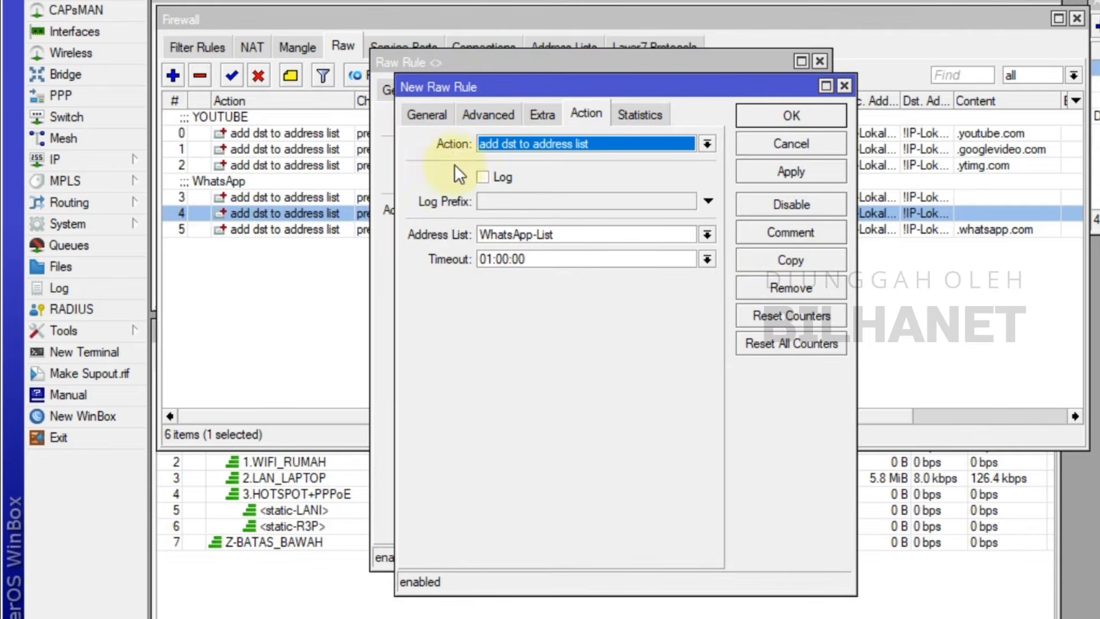
pyautogui.click(437, 117)
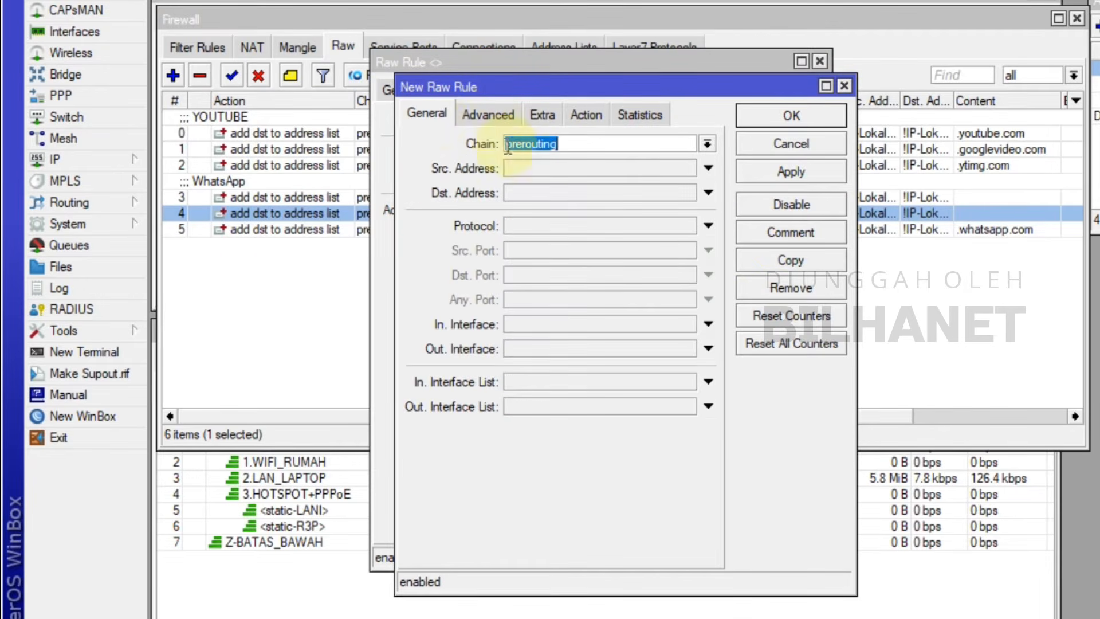
pyautogui.click(486, 113)
pyautogui.click(545, 168)
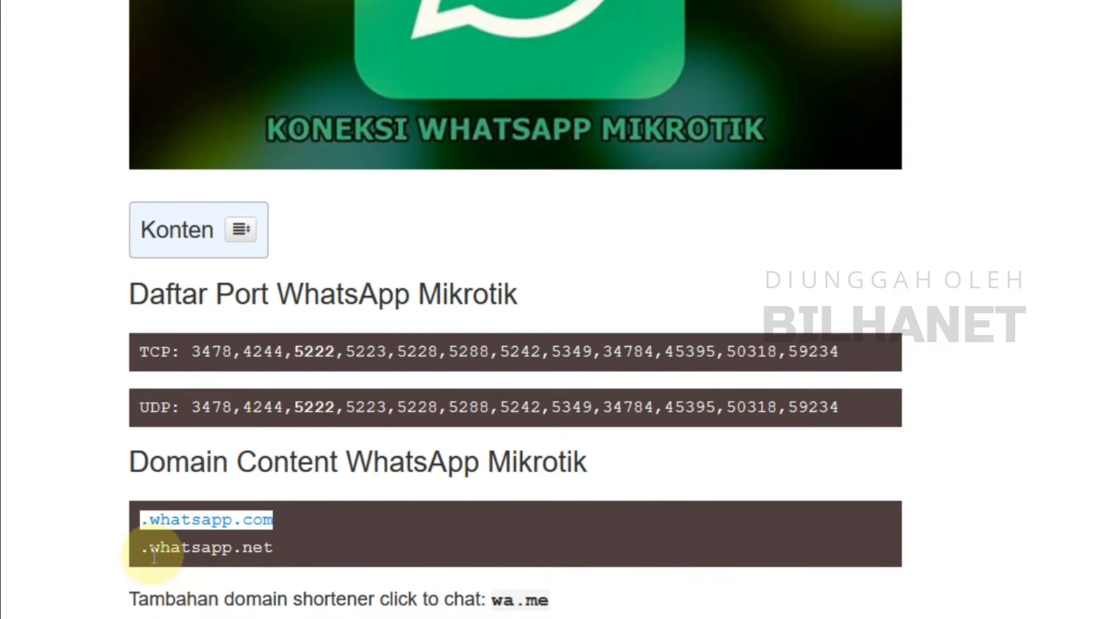
pyautogui.moveTo(274, 549); pyautogui.dragTo(232, 548)
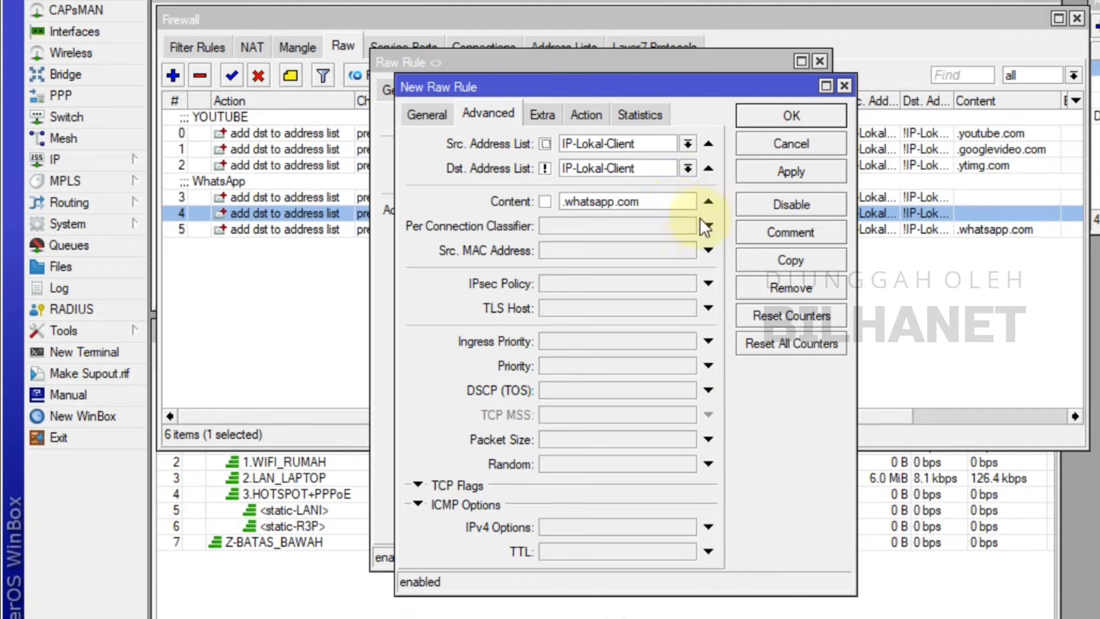
pyautogui.click(677, 205)
pyautogui.press('BackSpace')
pyautogui.press('BackSpace')
pyautogui.press('BackSpace')
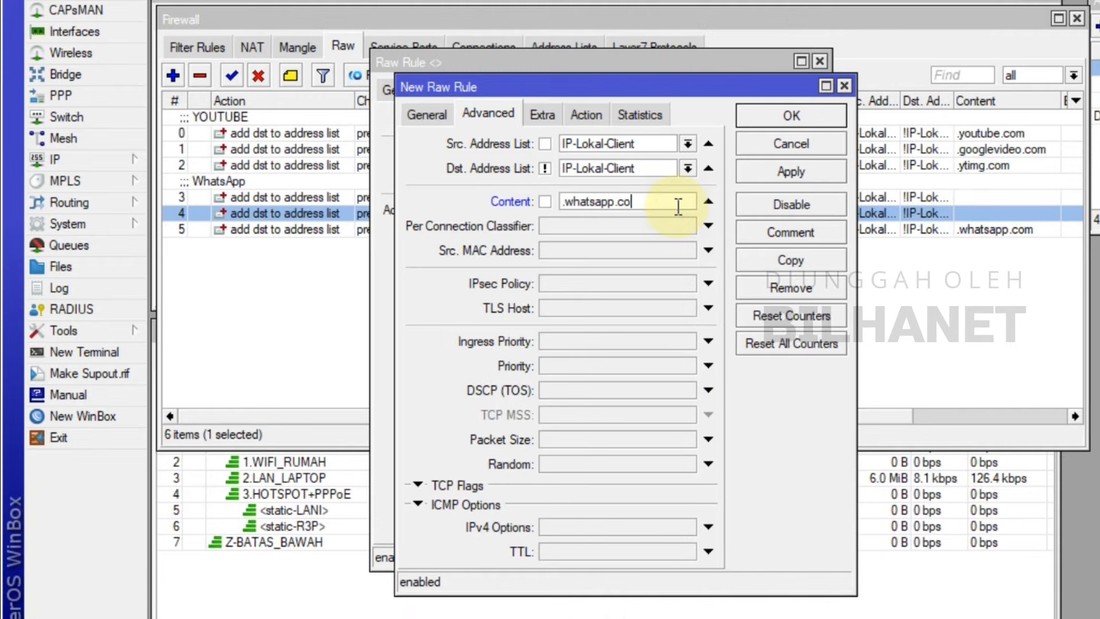
pyautogui.write('net')
pyautogui.click(588, 114)
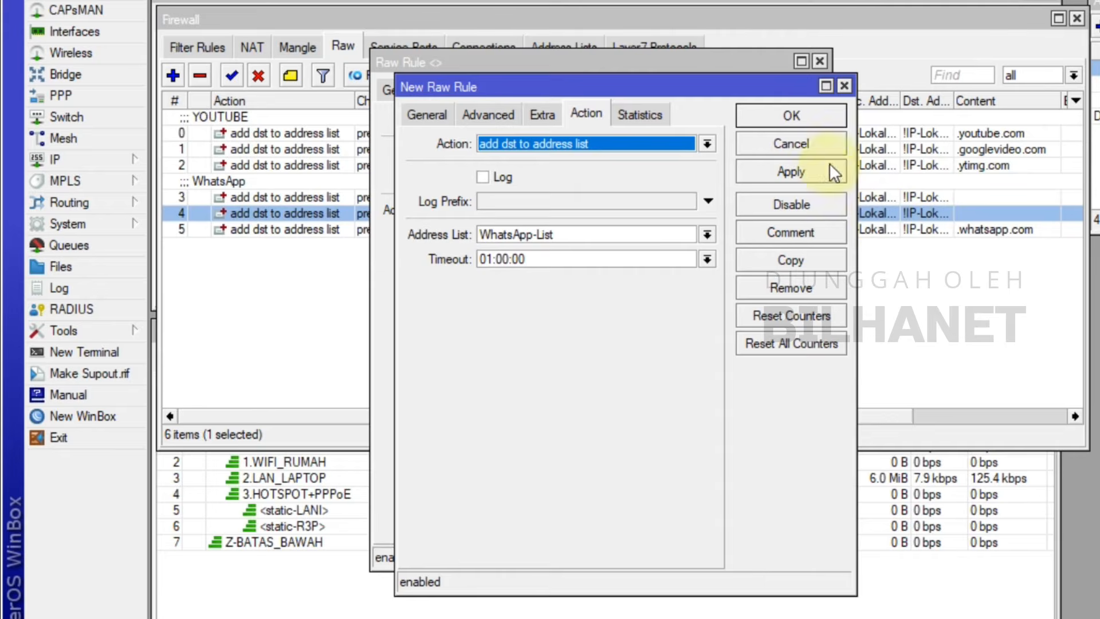
pyautogui.click(805, 169)
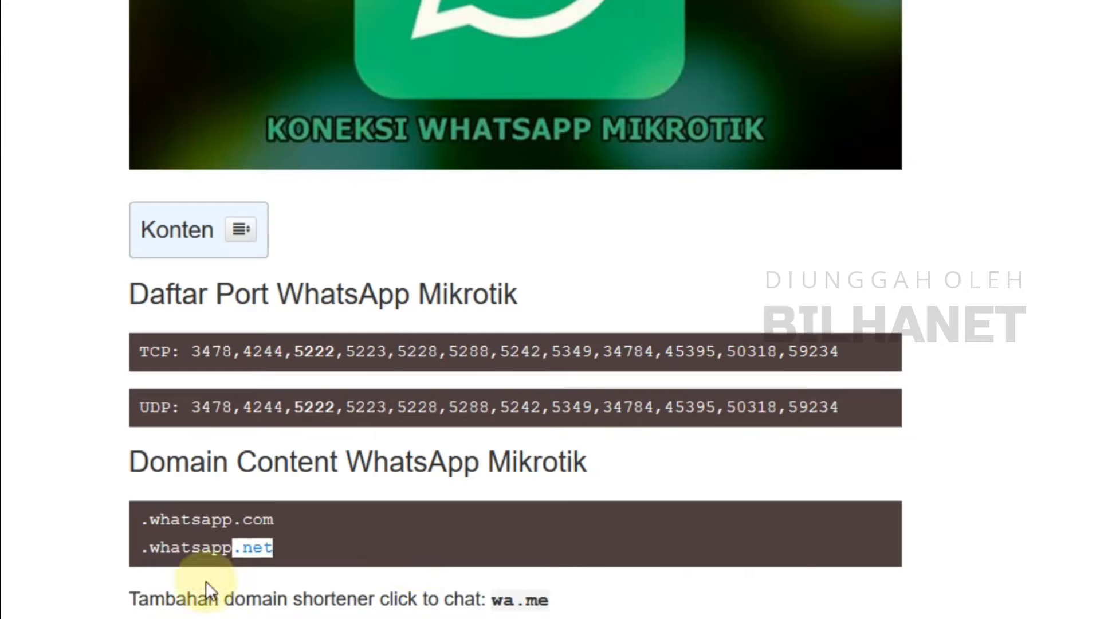
# - Copy the wa.me domain from the reference web page
pyautogui.moveTo(492, 599); pyautogui.dragTo(551, 599)
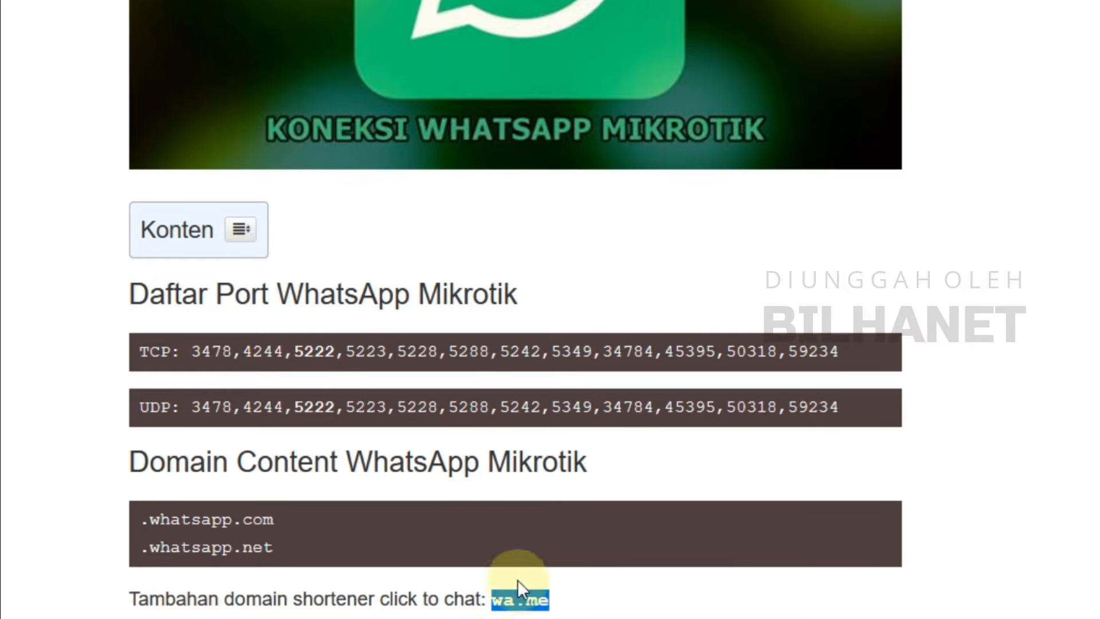
pyautogui.rightClick(512, 596)
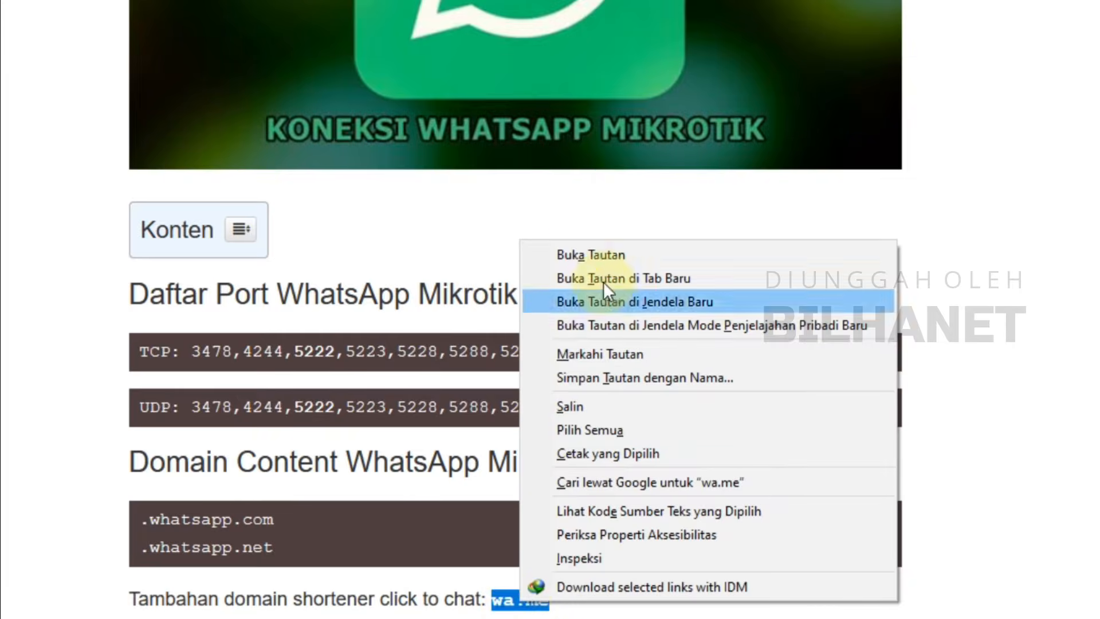
pyautogui.click(583, 397)
pyautogui.click(603, 618)
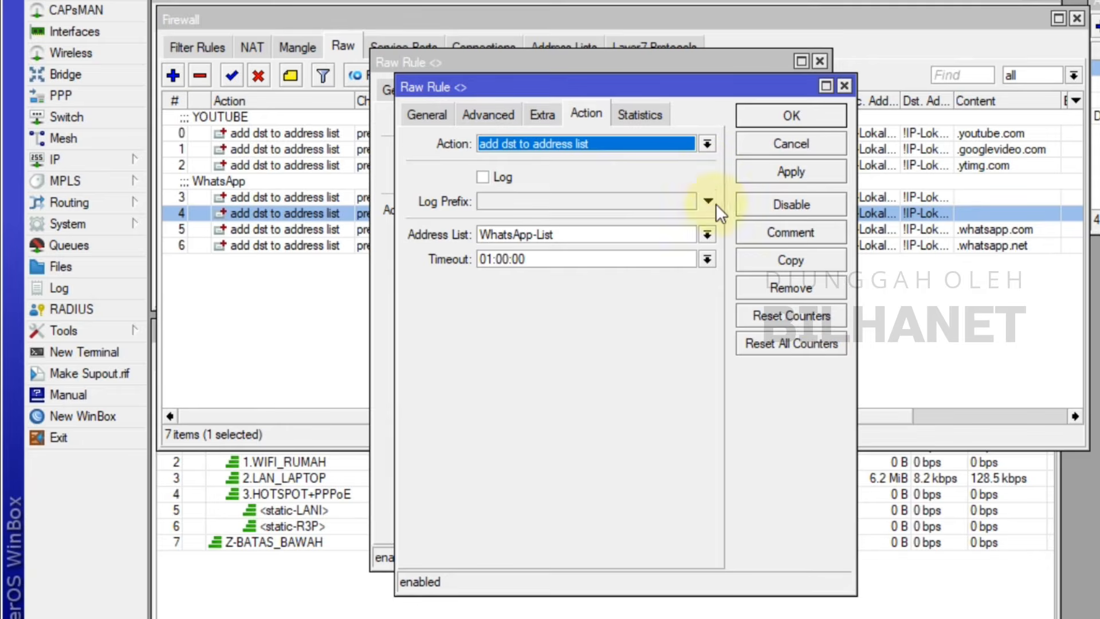
# - Add raw rule 7 with Content wa.me, then close all Raw Rule dialogs
pyautogui.click(788, 172)
pyautogui.click(802, 261)
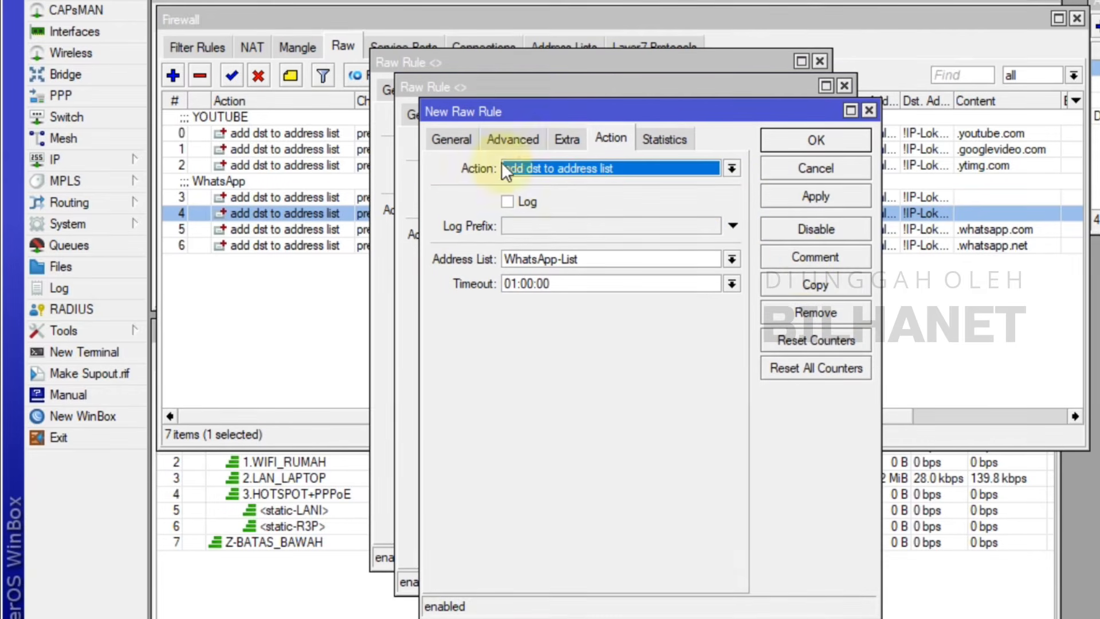
pyautogui.click(514, 137)
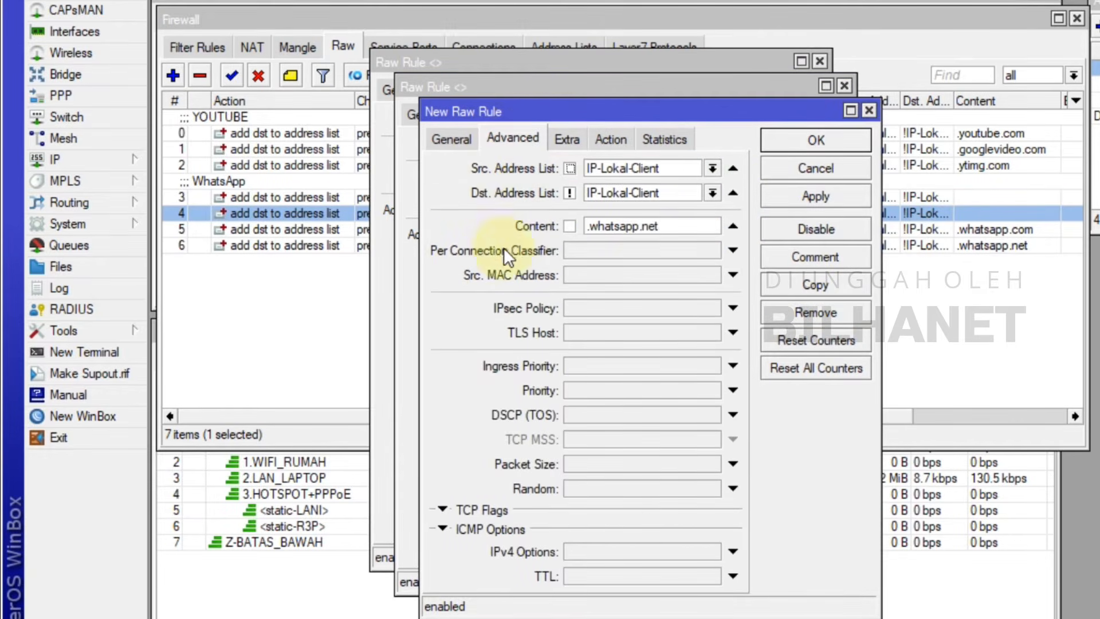
pyautogui.doubleClick(680, 226)
pyautogui.rightClick(646, 227)
pyautogui.click(696, 285)
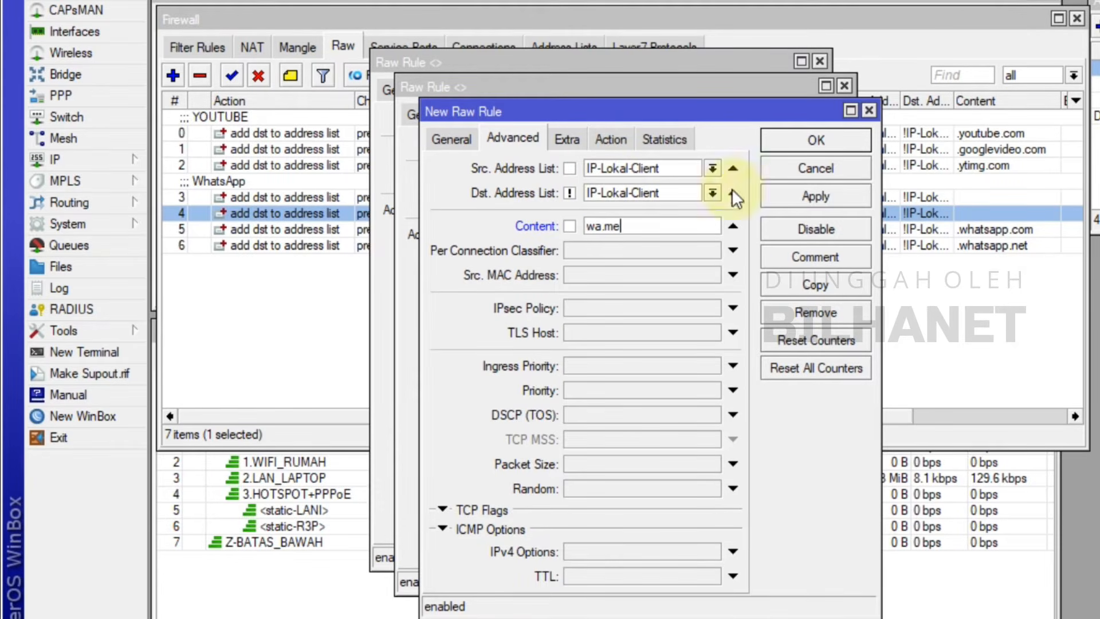
pyautogui.click(816, 141)
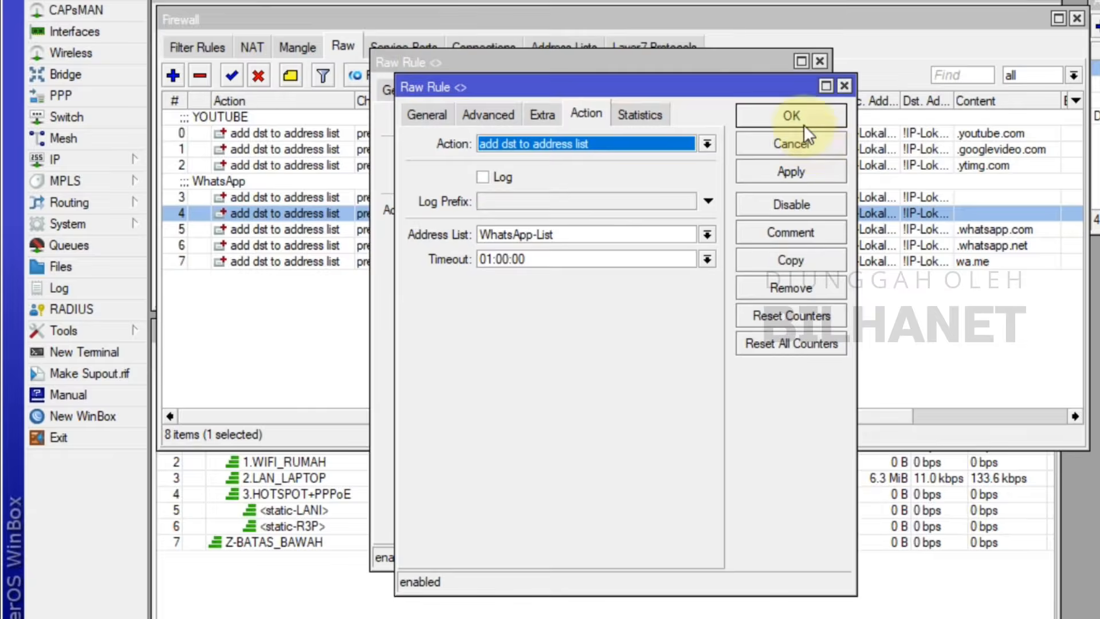
pyautogui.click(803, 123)
pyautogui.click(767, 93)
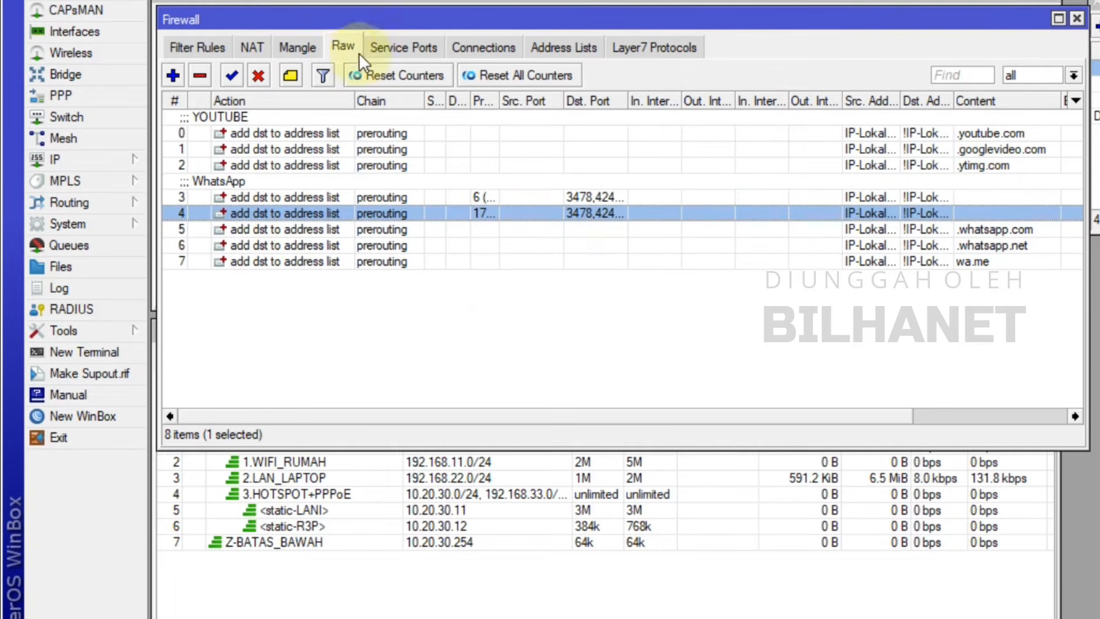
# - Create a prerouting mangle rule matching source list IP-Lokal-Client and destination list WhatsApp-List
pyautogui.click(297, 53)
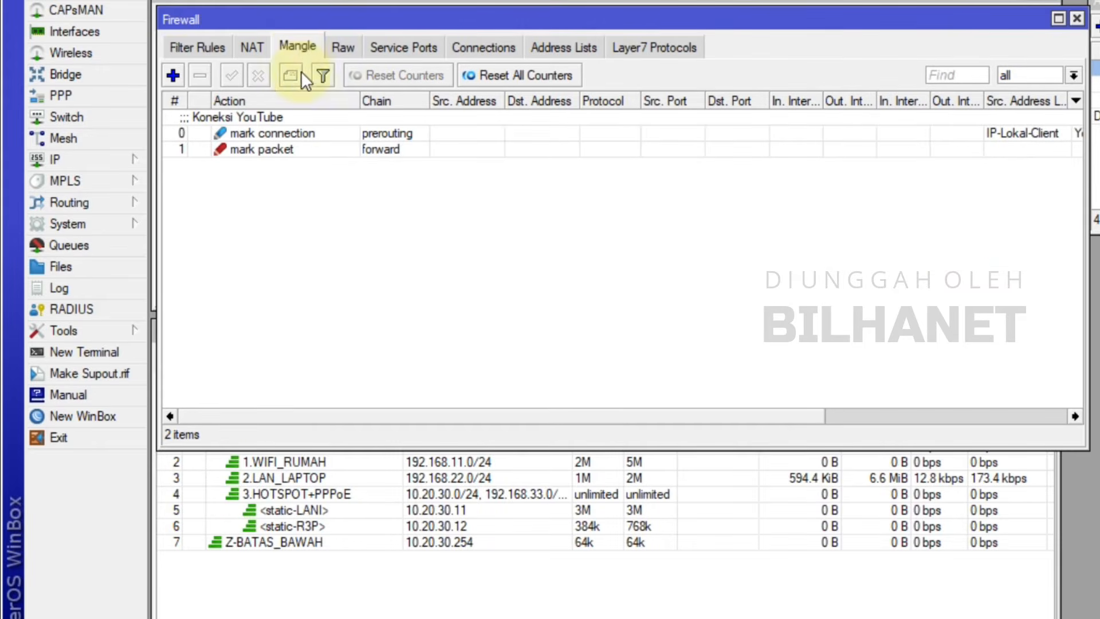
pyautogui.click(170, 75)
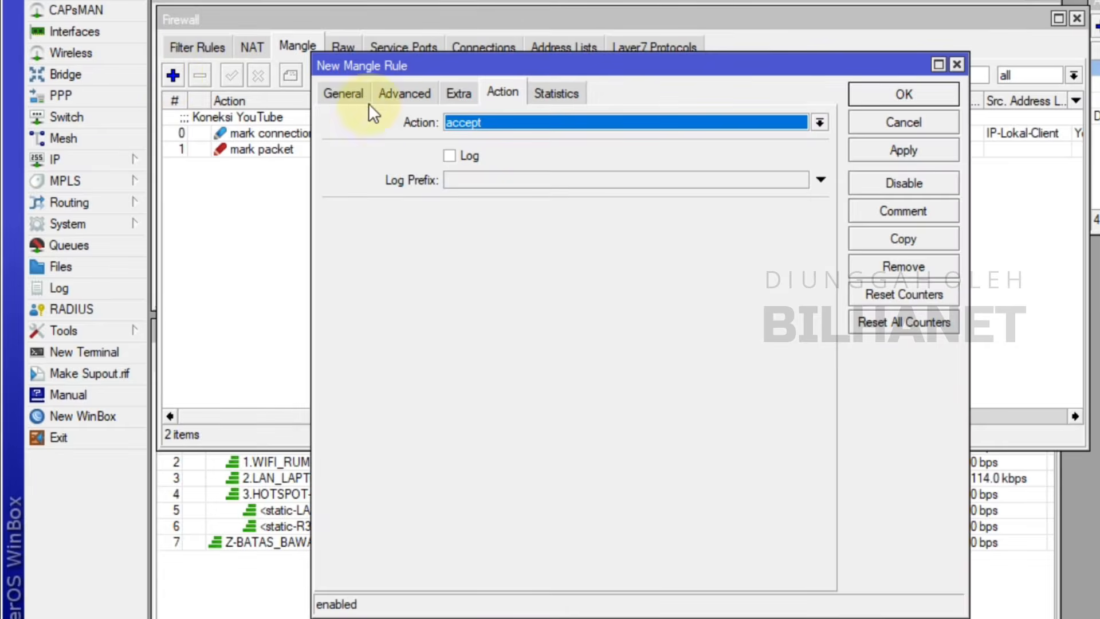
pyautogui.click(345, 95)
pyautogui.click(505, 120)
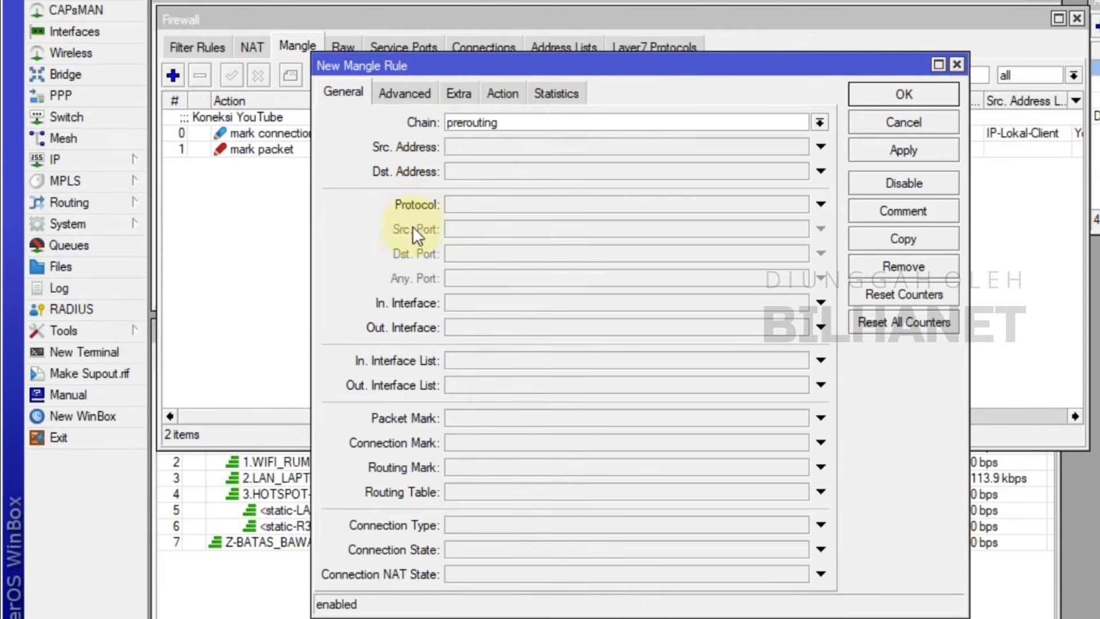
pyautogui.click(399, 96)
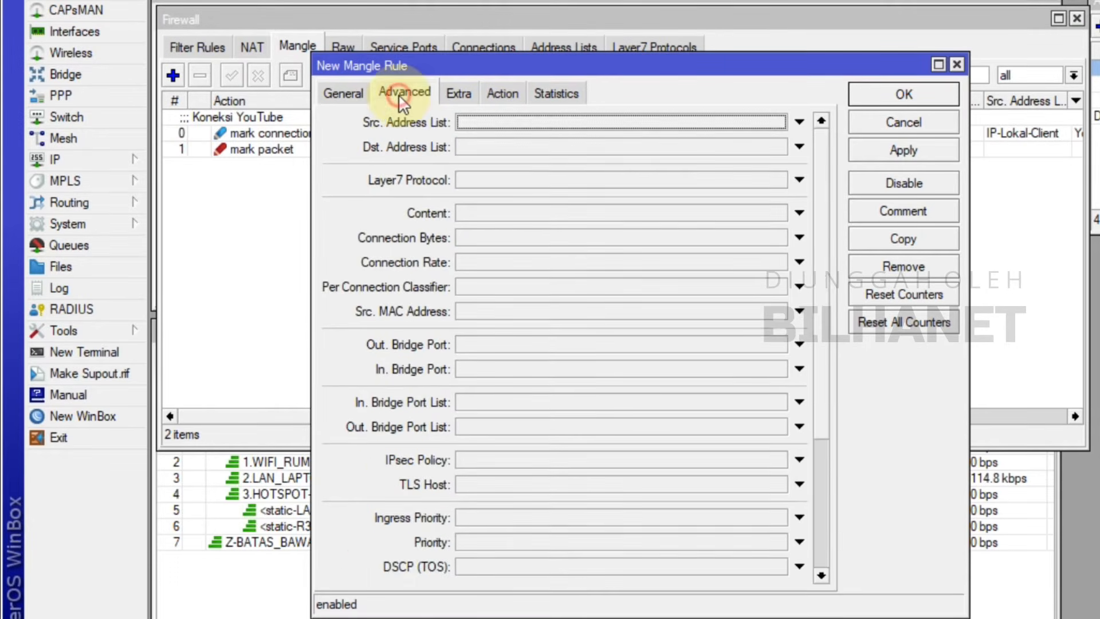
pyautogui.click(521, 121)
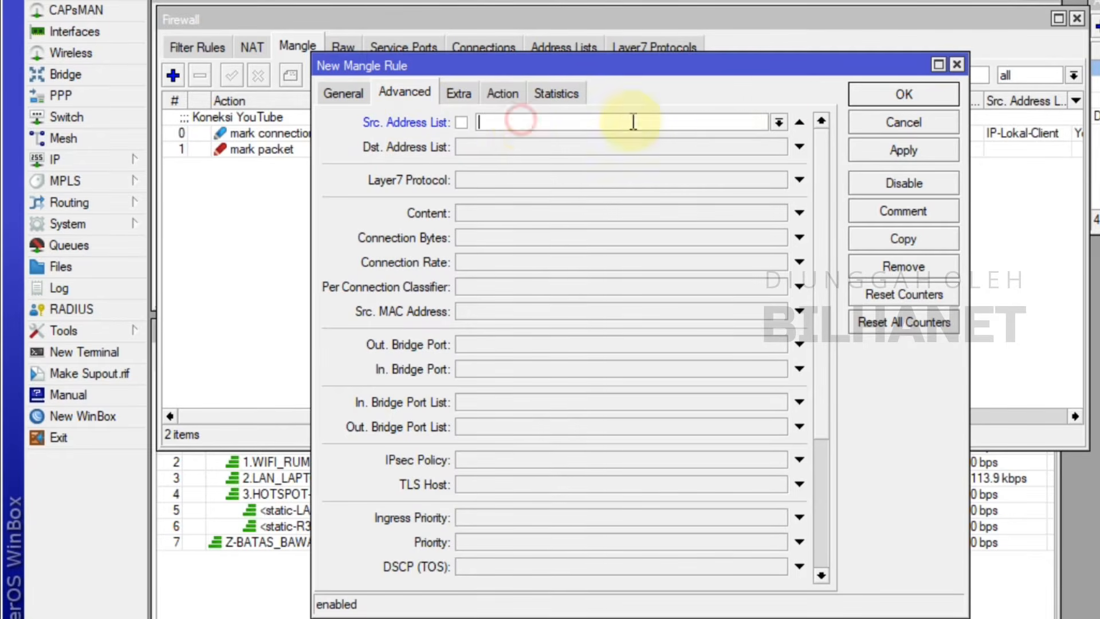
pyautogui.click(779, 121)
pyautogui.click(544, 138)
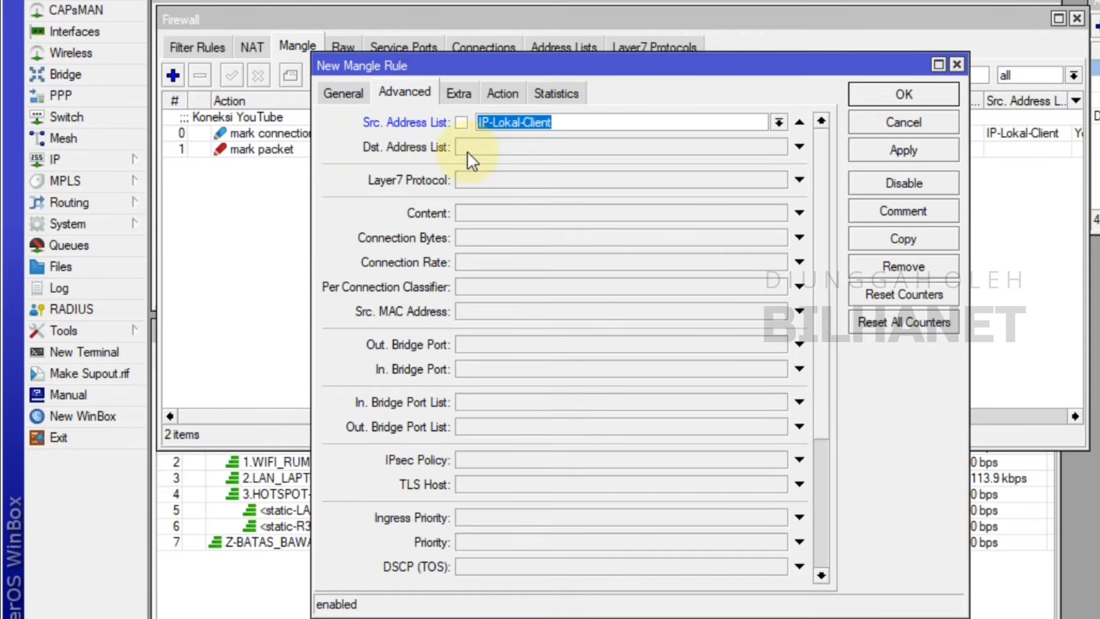
pyautogui.click(488, 147)
pyautogui.click(781, 147)
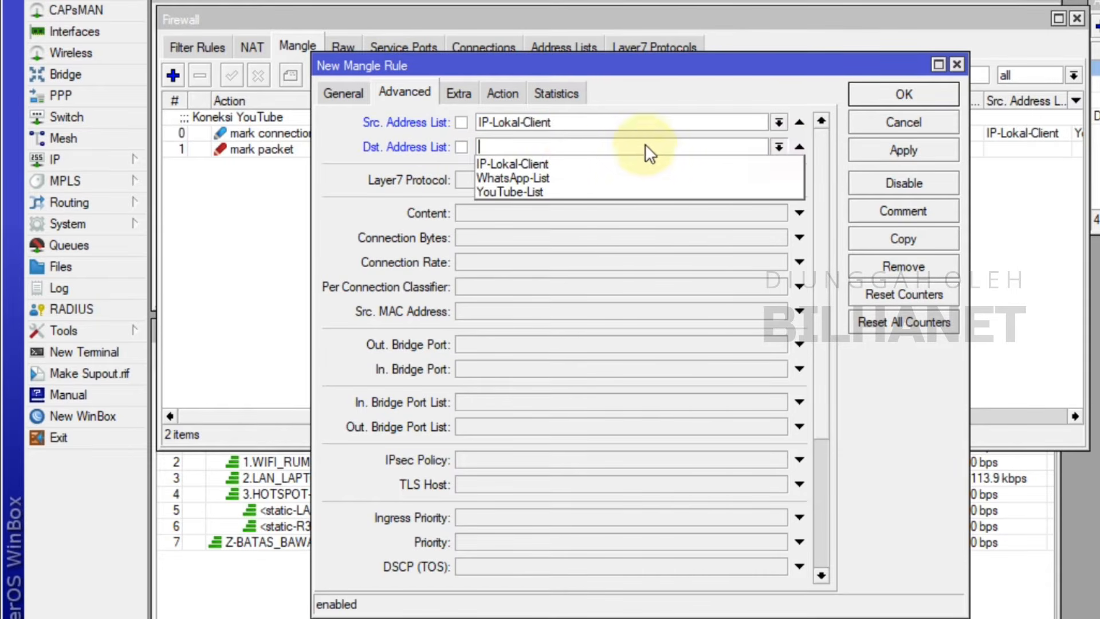
pyautogui.click(528, 175)
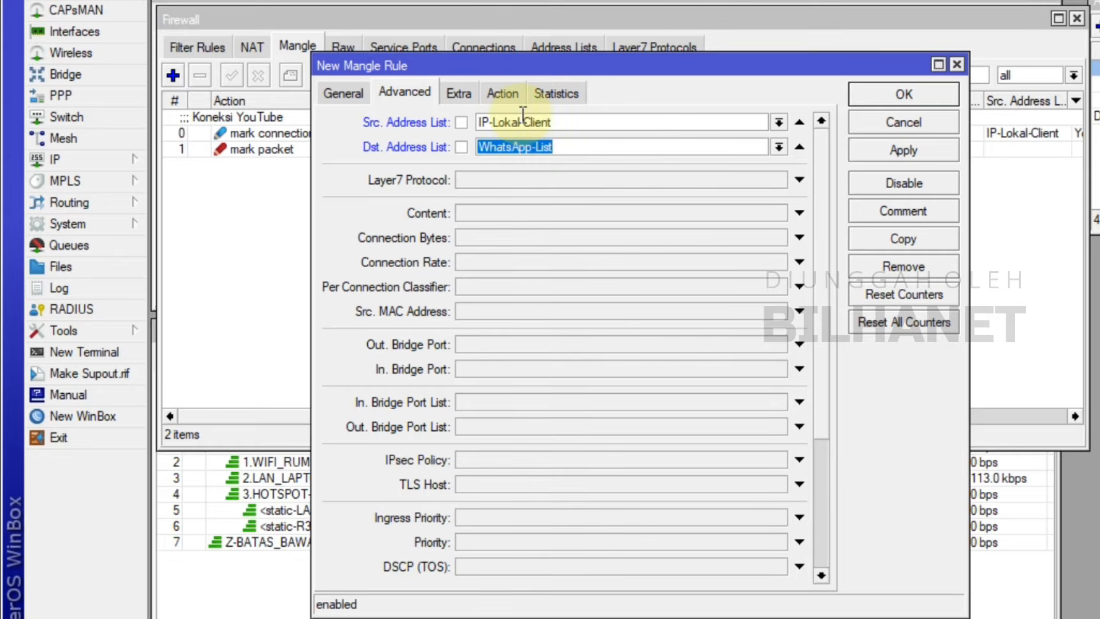
# - Set the action to mark connection with new mark Koneksi-WhatsApp and apply it
pyautogui.click(508, 92)
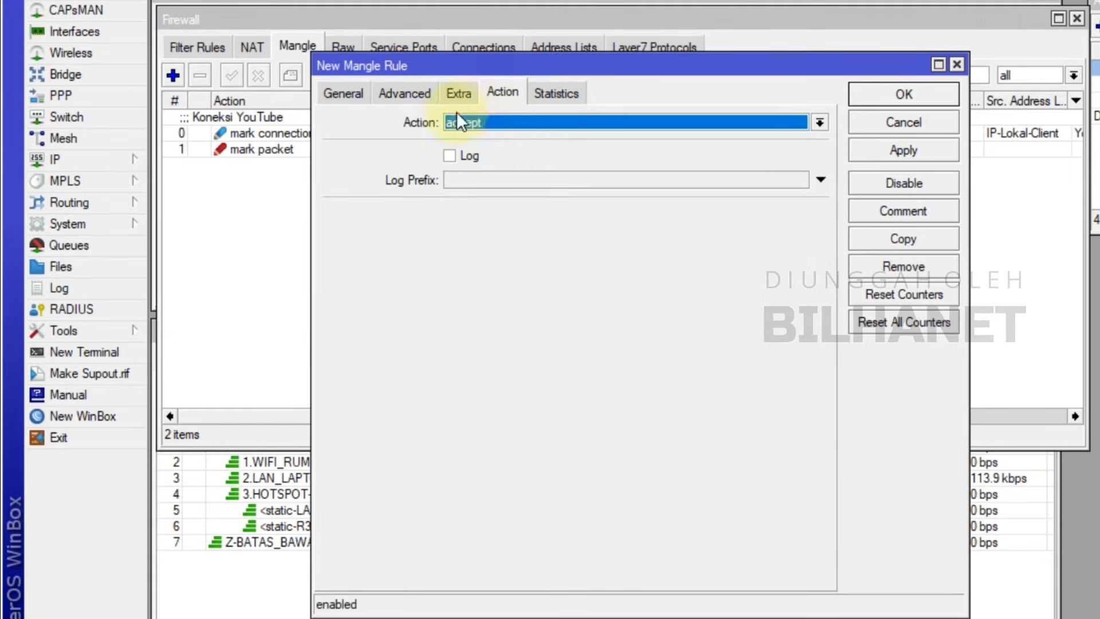
pyautogui.click(469, 122)
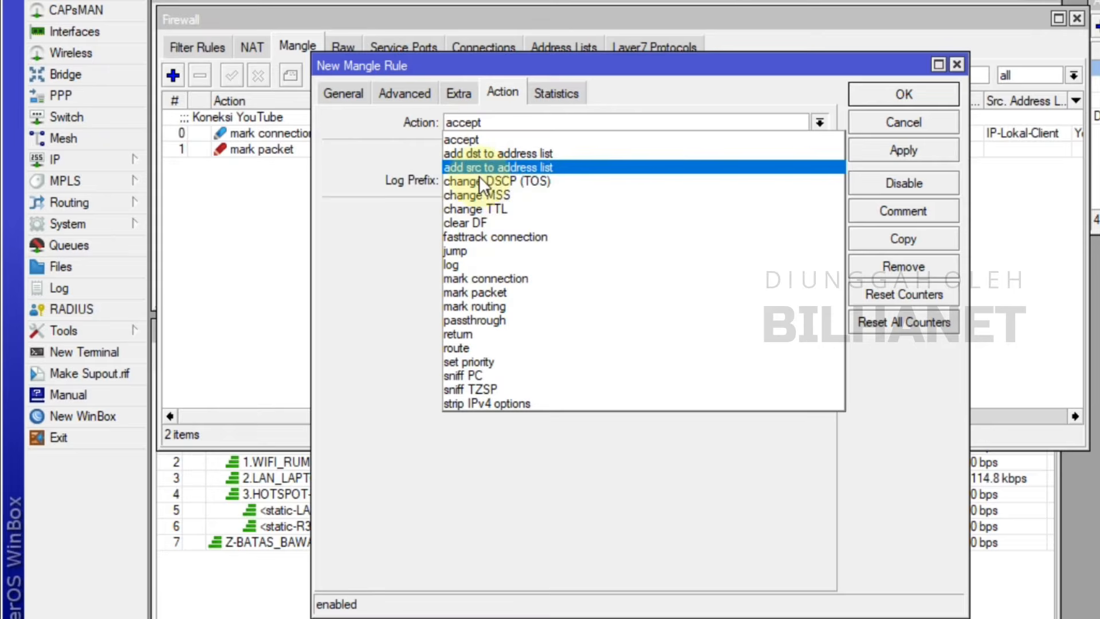
pyautogui.click(521, 280)
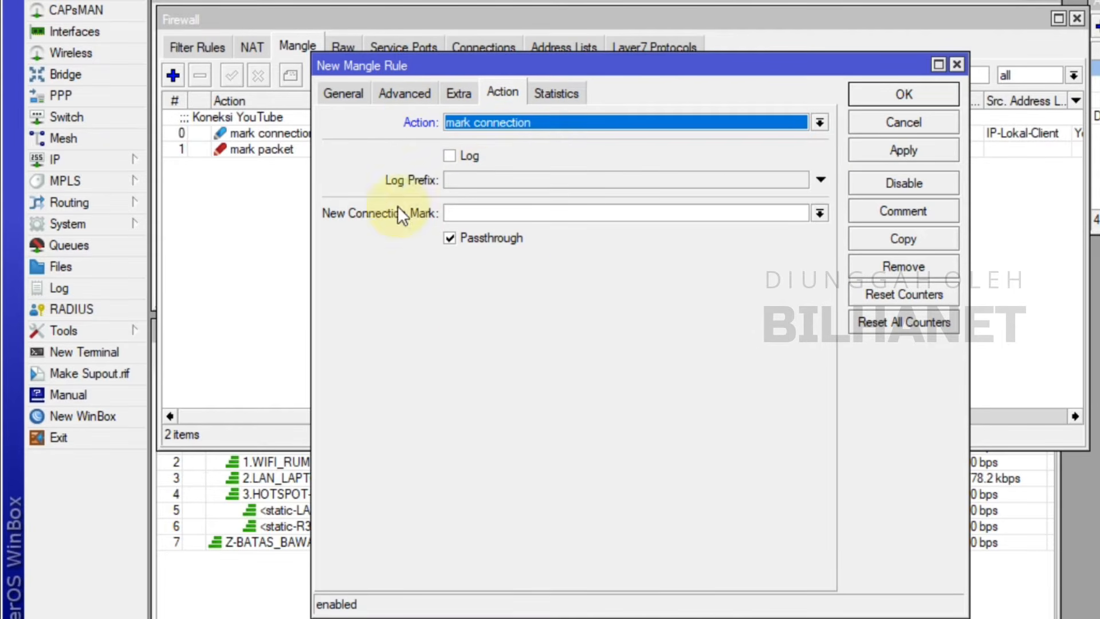
pyautogui.click(820, 213)
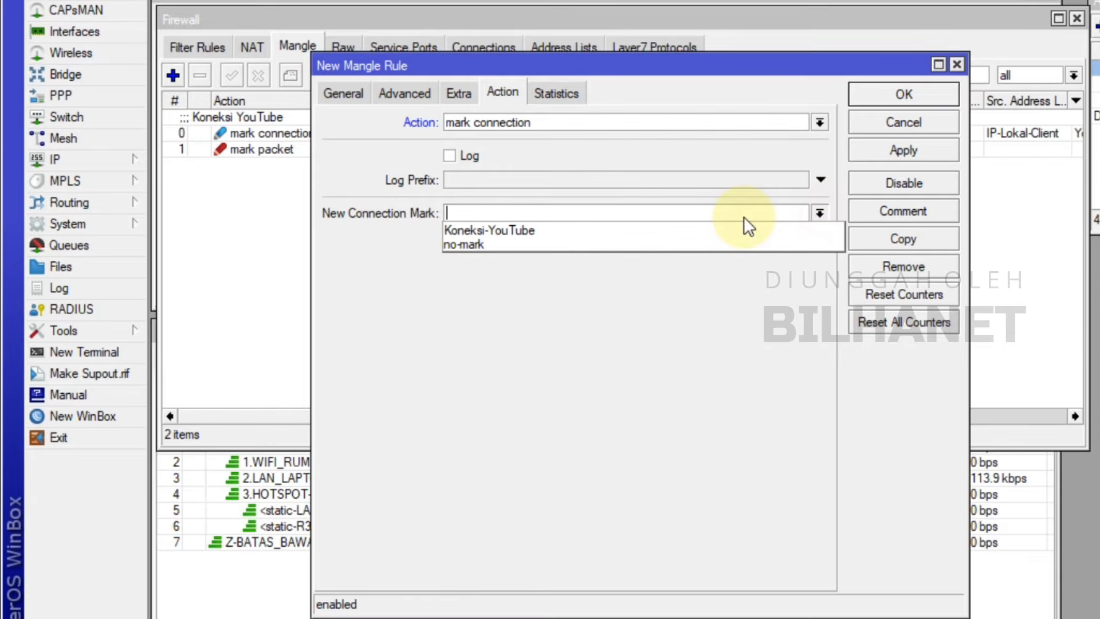
pyautogui.write('Koneksi-WhatsApp')
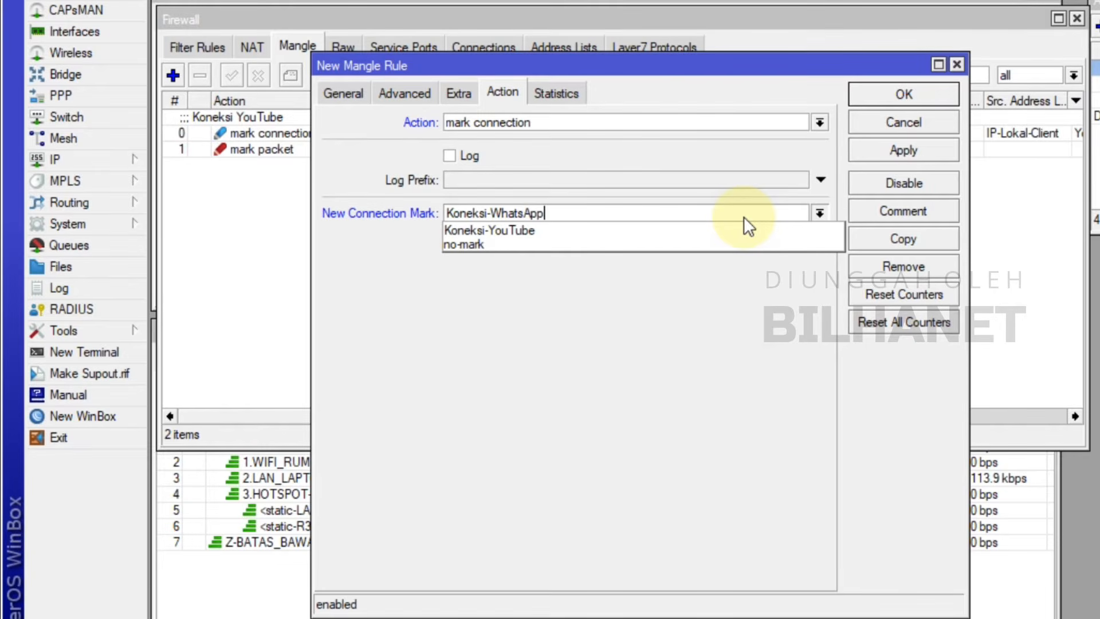
pyautogui.click(404, 211)
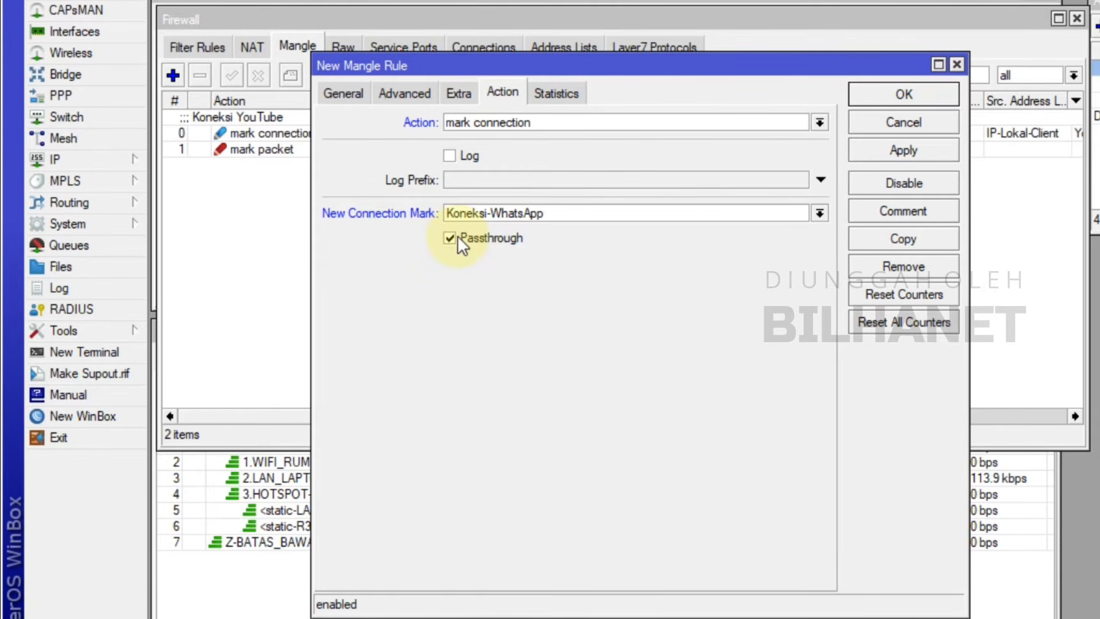
pyautogui.click(903, 150)
# - Give mangle rule 2 the comment 'Koneksi WhatsApp', then apply and close it
pyautogui.click(911, 212)
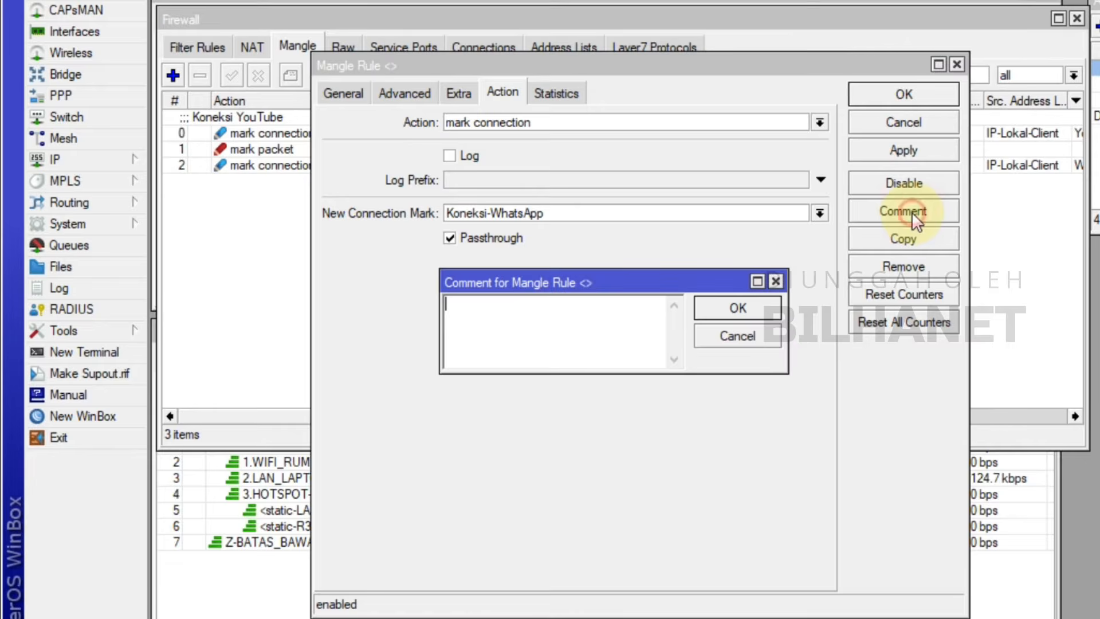
pyautogui.write('Koneksi WhatsApp')
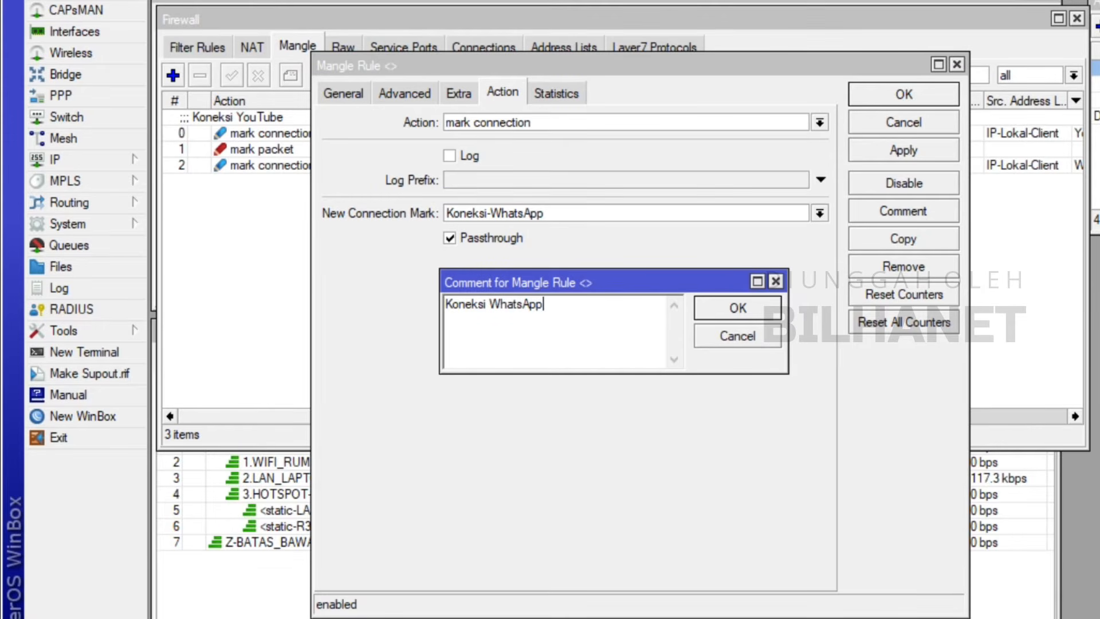
pyautogui.click(737, 308)
pyautogui.click(902, 147)
pyautogui.click(903, 94)
# - Widen the Firewall window and start another new mangle rule
pyautogui.click(297, 181)
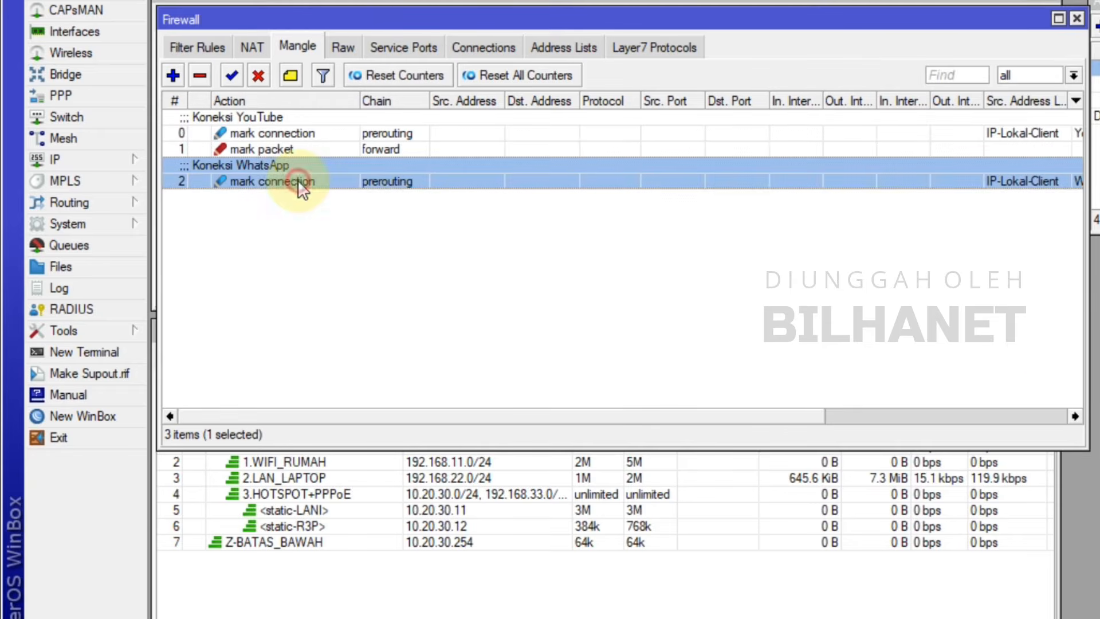
pyautogui.moveTo(1088, 345); pyautogui.dragTo(1099, 345)
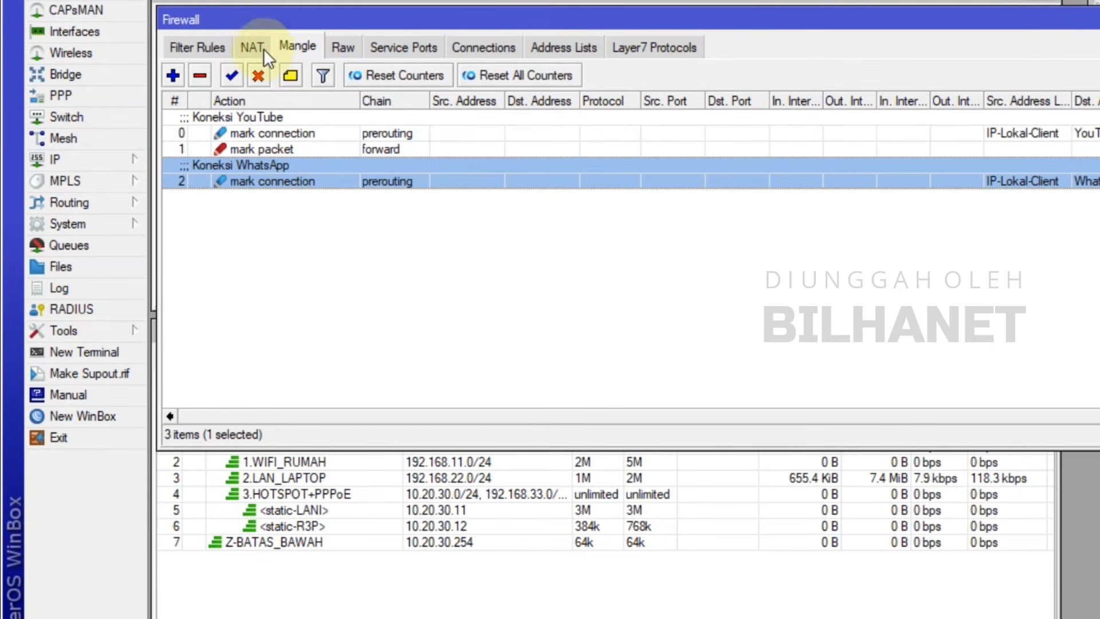
pyautogui.click(174, 78)
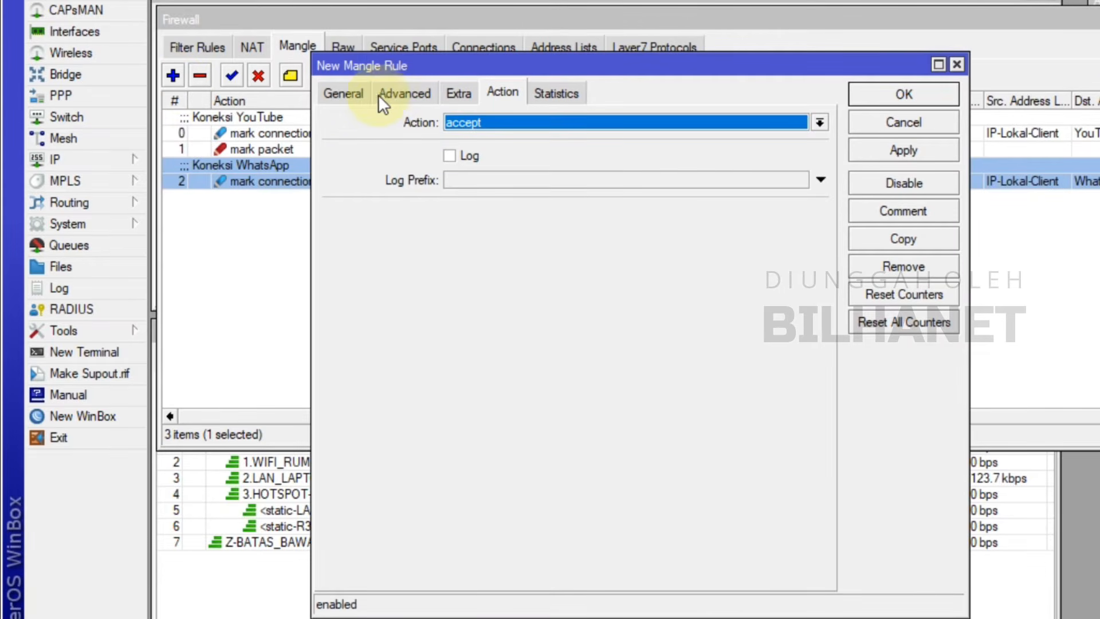
# - Set the chain to forward and match connection mark Koneksi-WhatsApp
pyautogui.click(344, 94)
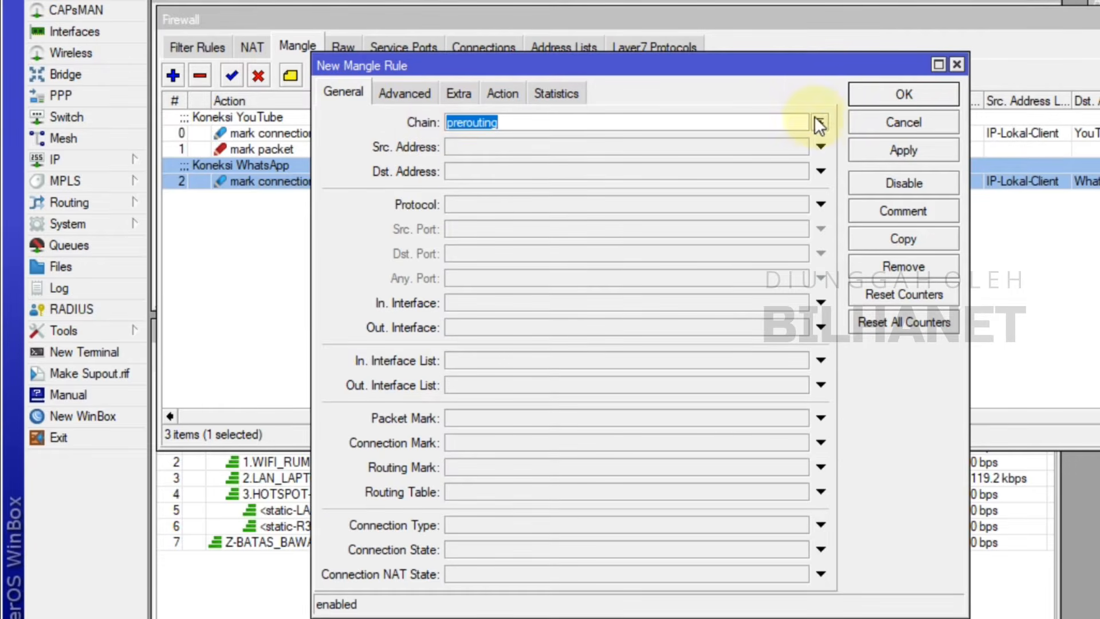
pyautogui.click(820, 123)
pyautogui.click(469, 137)
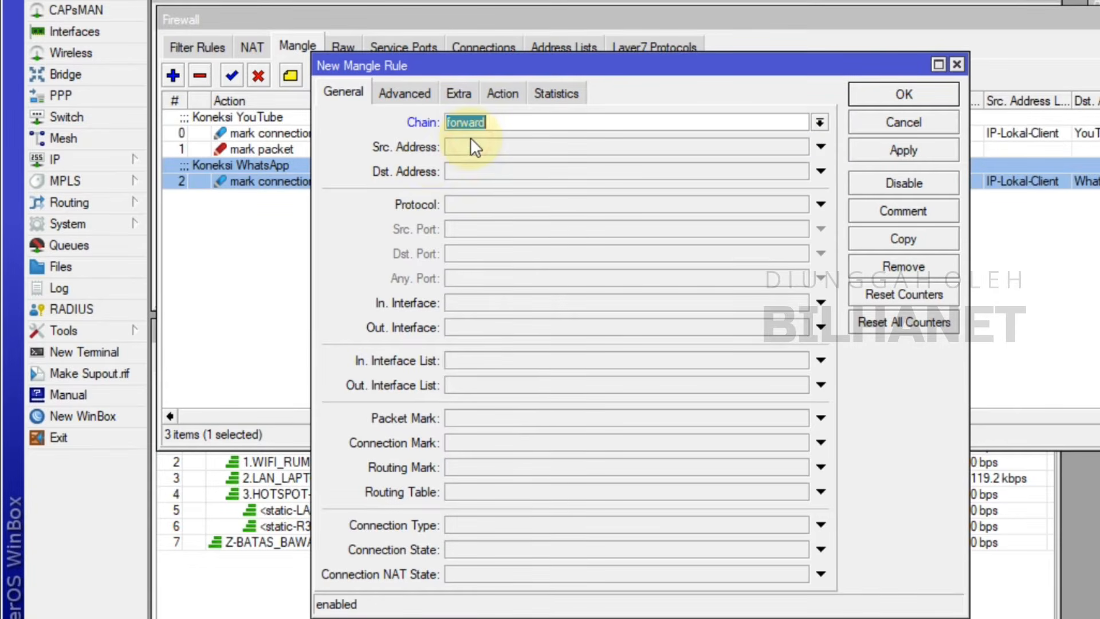
pyautogui.click(456, 449)
pyautogui.click(801, 442)
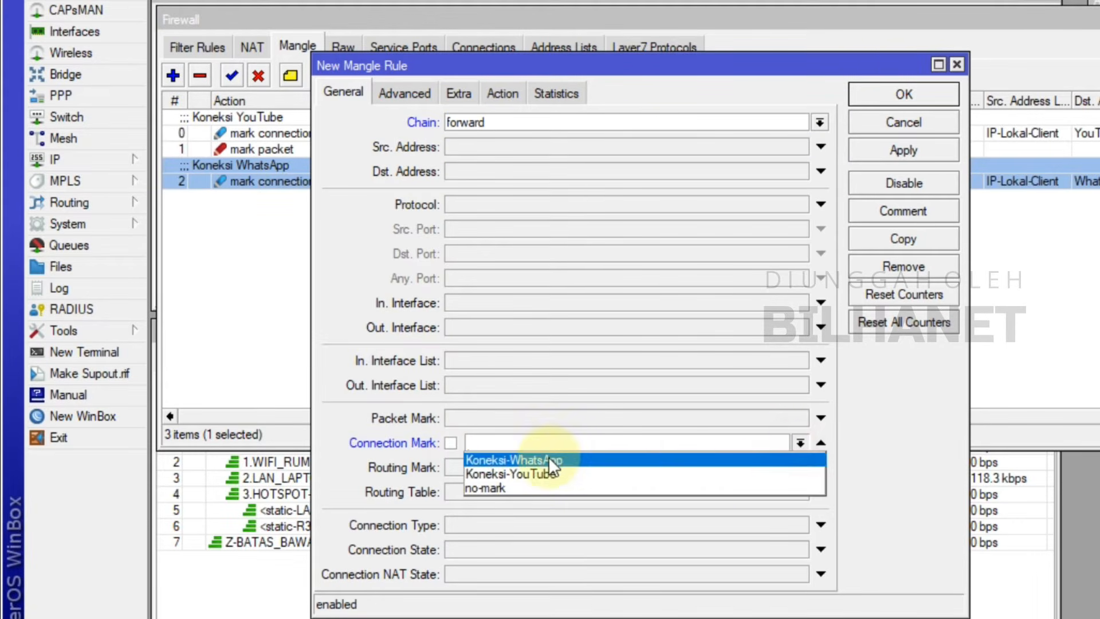
pyautogui.click(534, 461)
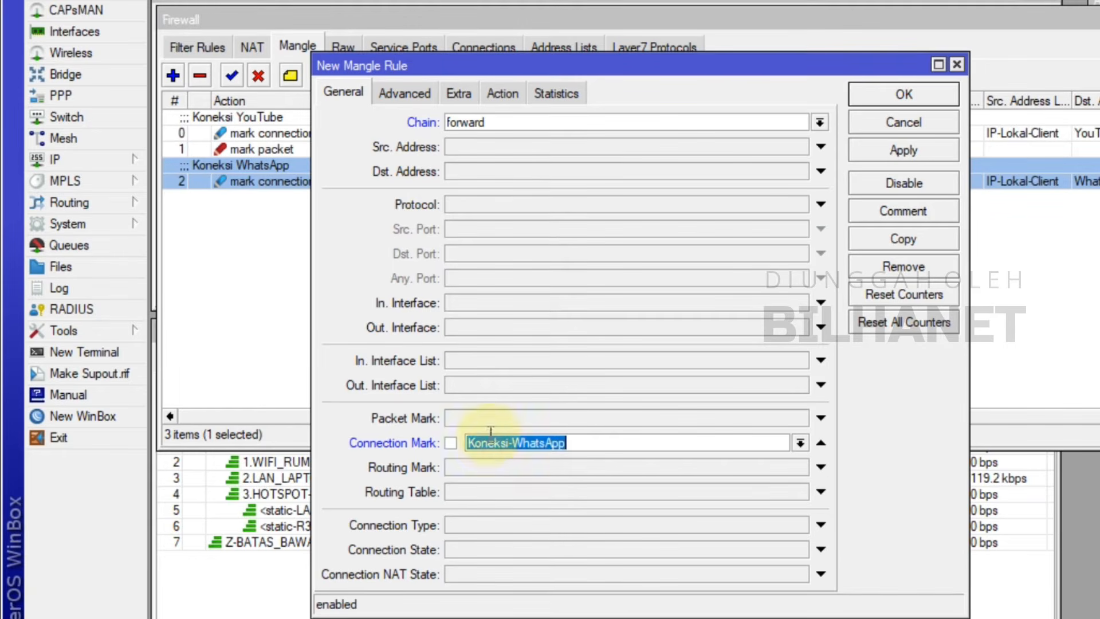
# - Set the action to mark packet Paket-WhatsApp with passthrough off, then apply and close
pyautogui.click(415, 94)
pyautogui.click(466, 93)
pyautogui.click(503, 92)
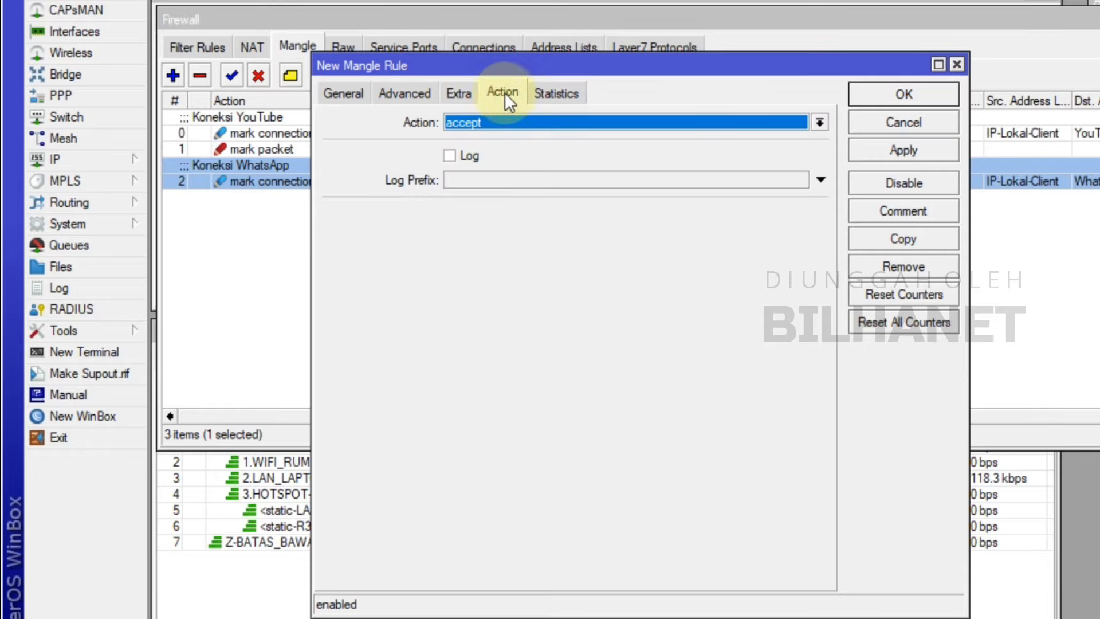
pyautogui.click(500, 123)
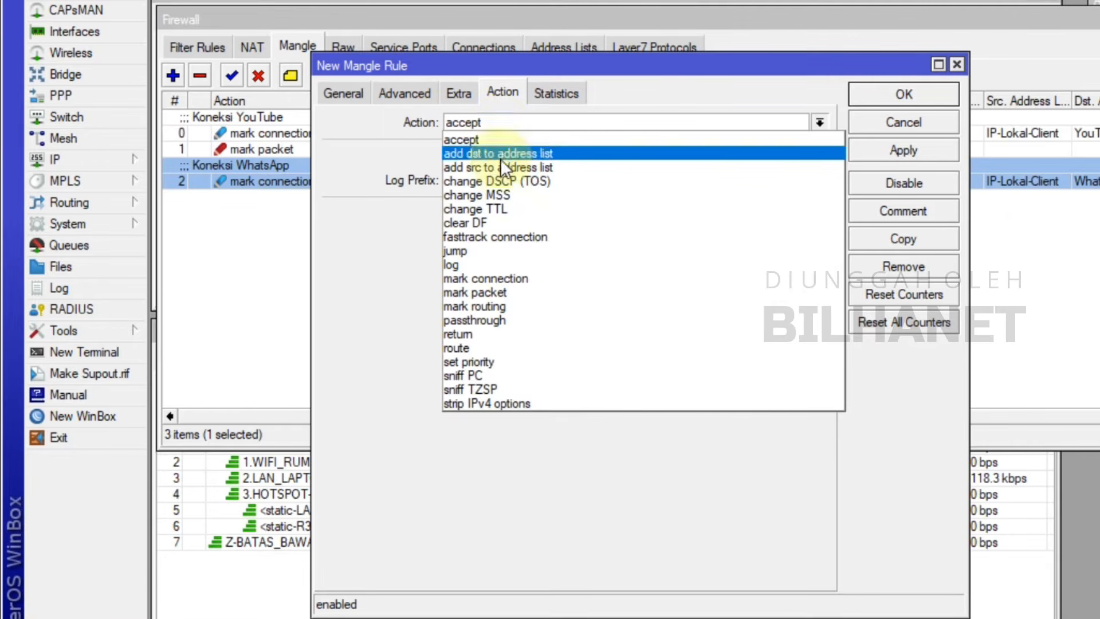
pyautogui.click(496, 289)
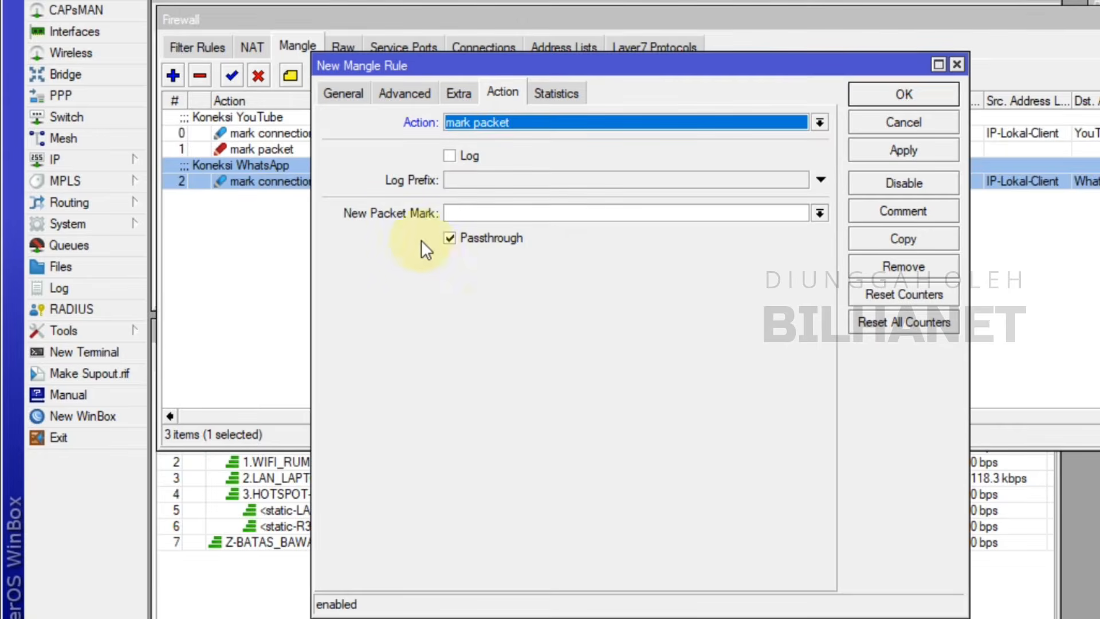
pyautogui.click(819, 214)
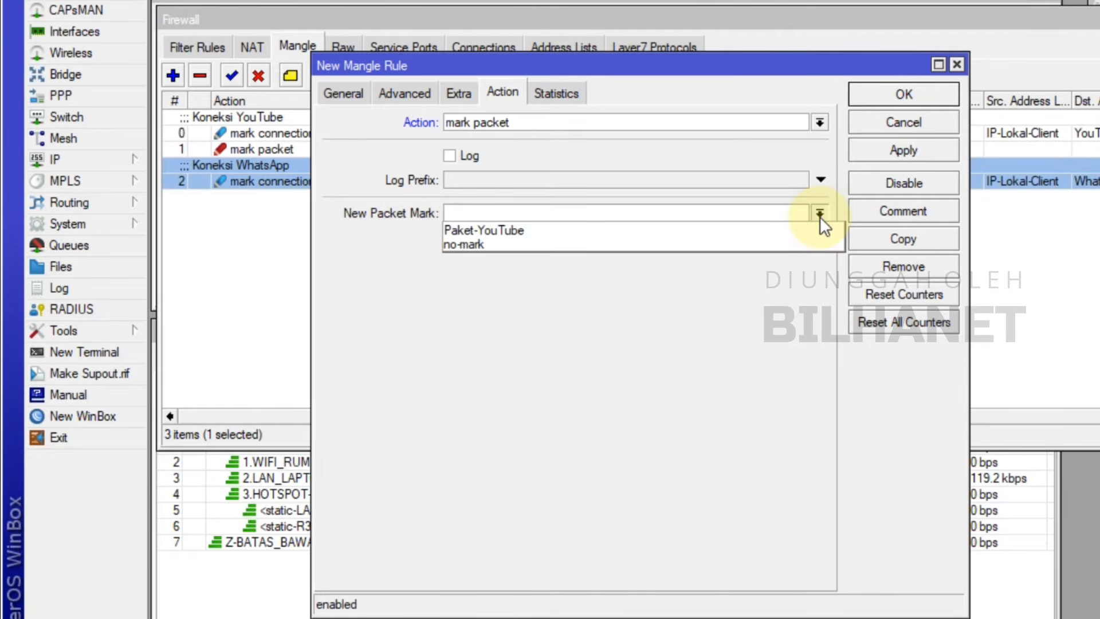
pyautogui.write('Paket-WhatsApp')
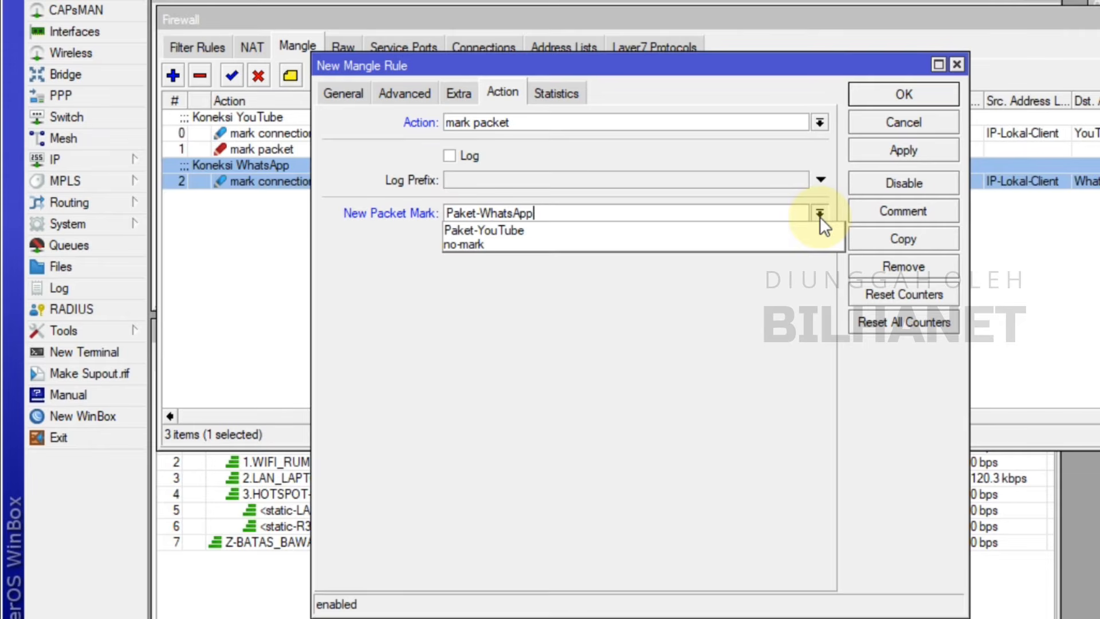
pyautogui.click(820, 215)
pyautogui.click(487, 236)
pyautogui.click(938, 152)
pyautogui.click(900, 94)
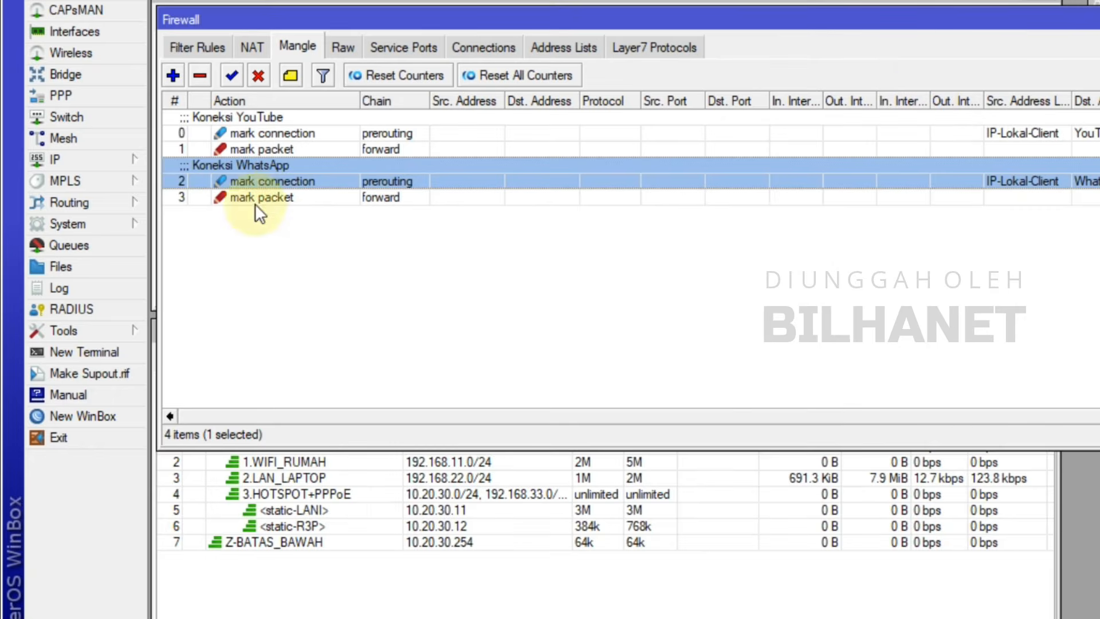
# - Check WhatsApp mangle rules 2 and 3 and the raw rules, ending on Address Lists
pyautogui.click(278, 201)
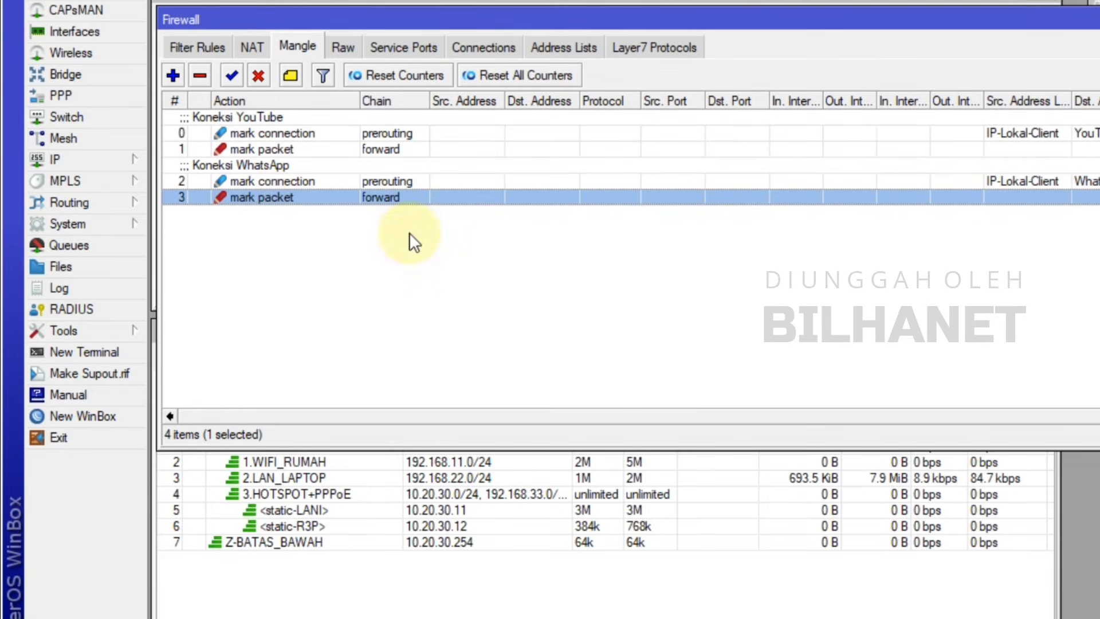
pyautogui.click(277, 184)
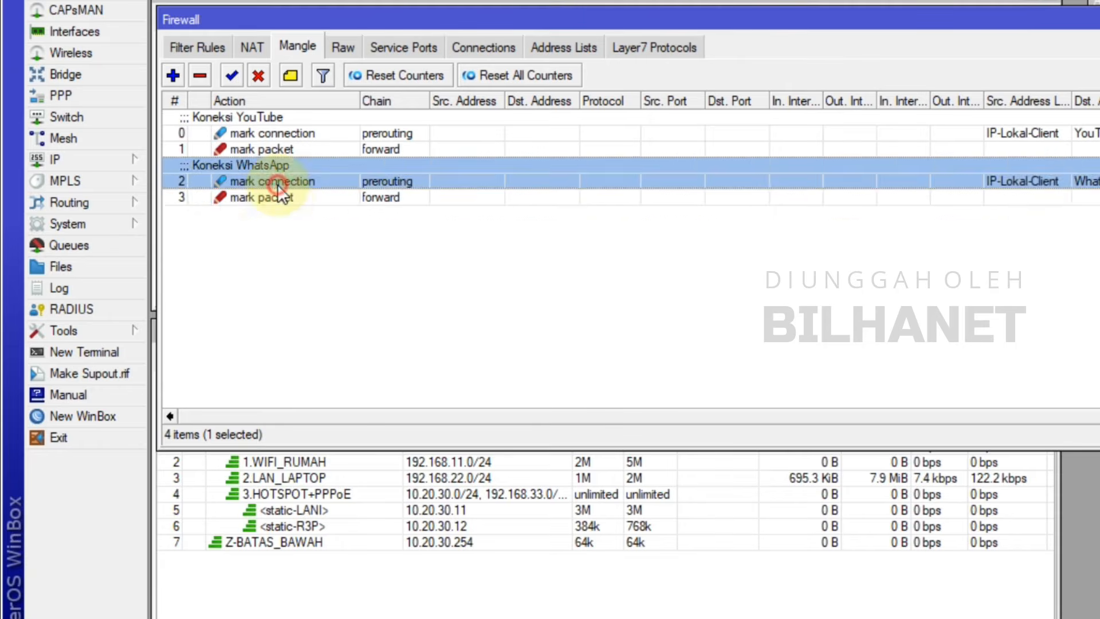
pyautogui.click(278, 200)
pyautogui.click(346, 47)
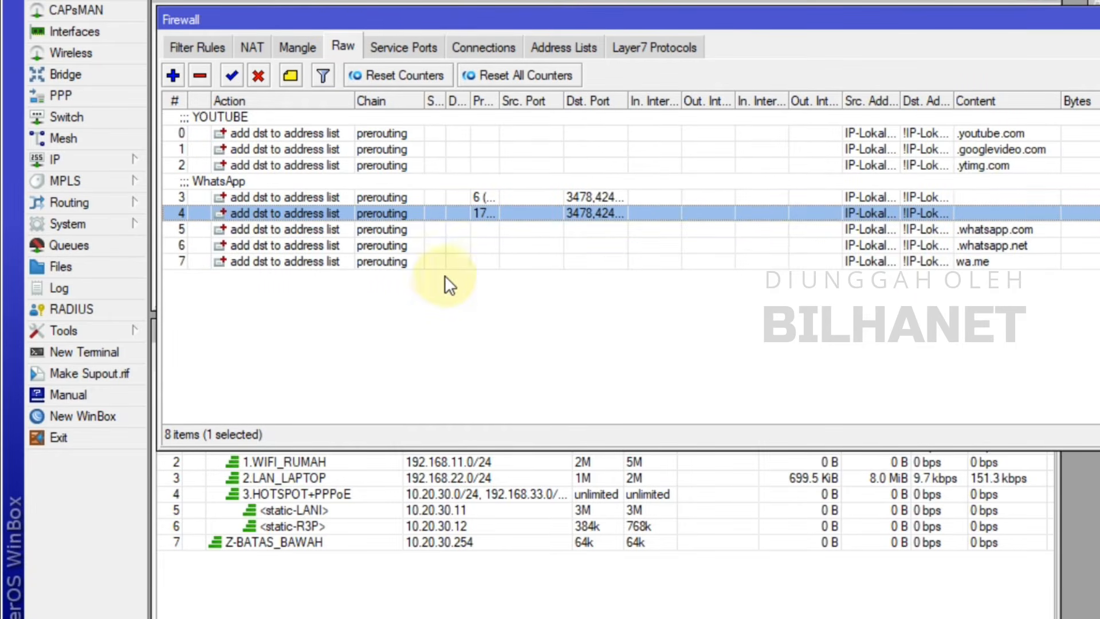
pyautogui.click(300, 48)
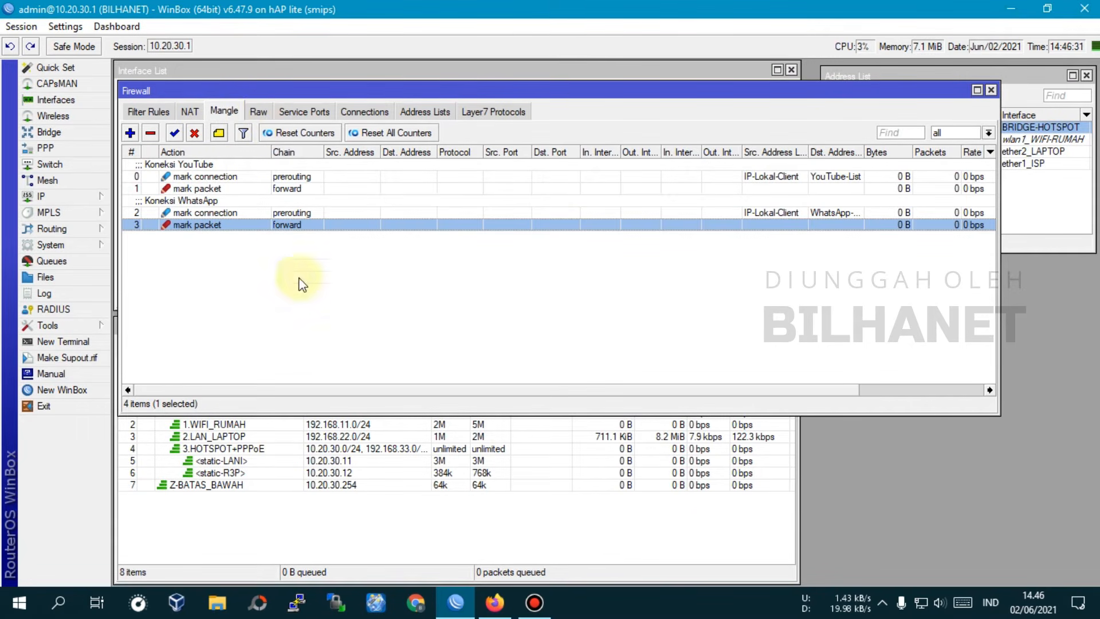
pyautogui.click(259, 112)
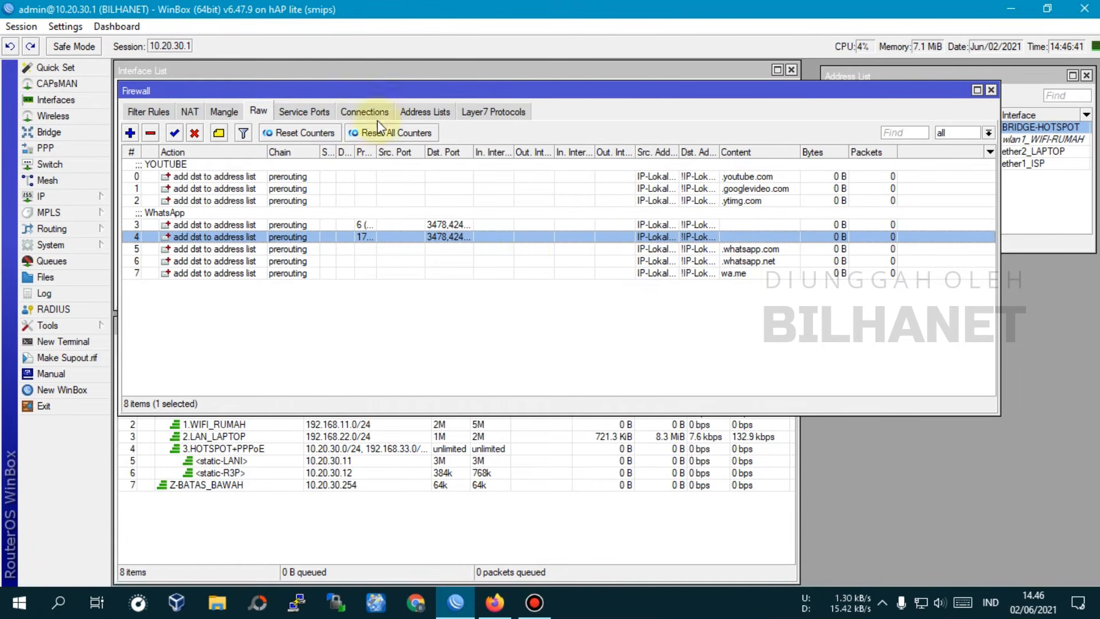
pyautogui.click(443, 113)
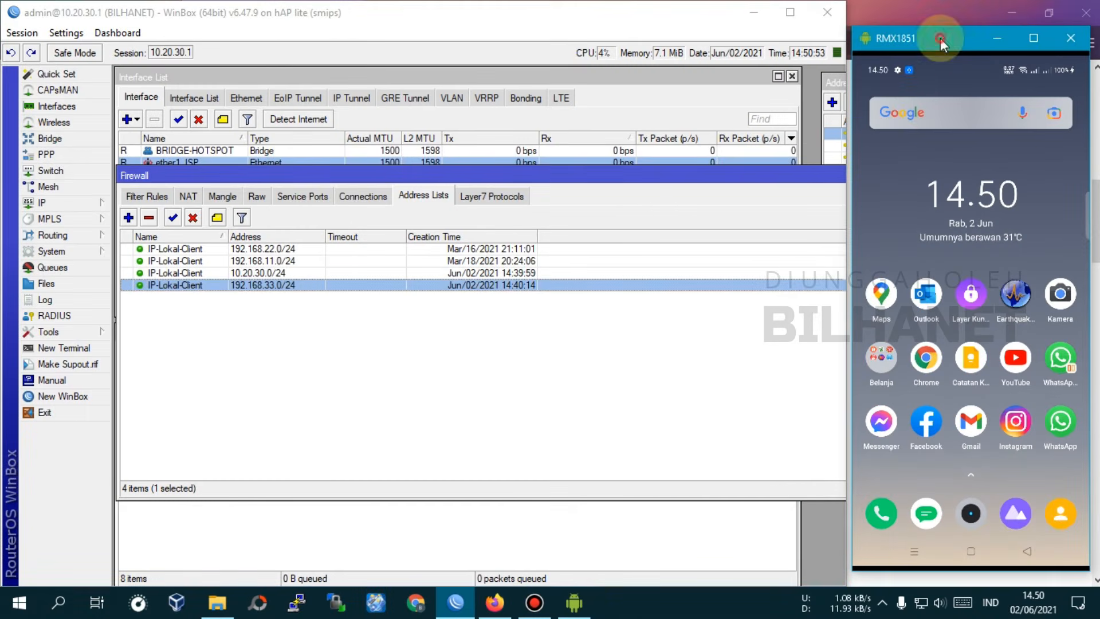
# - Open the IP Hotspot Users list and select a BW-512k voucher user
pyautogui.click(941, 41)
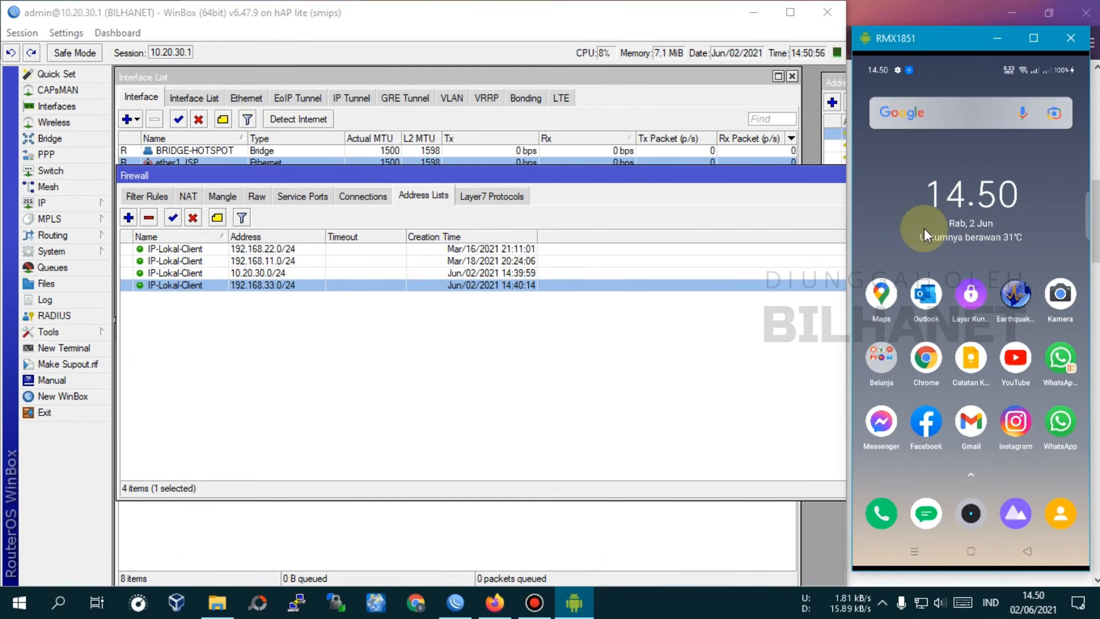
pyautogui.moveTo(710, 173); pyautogui.dragTo(636, 184)
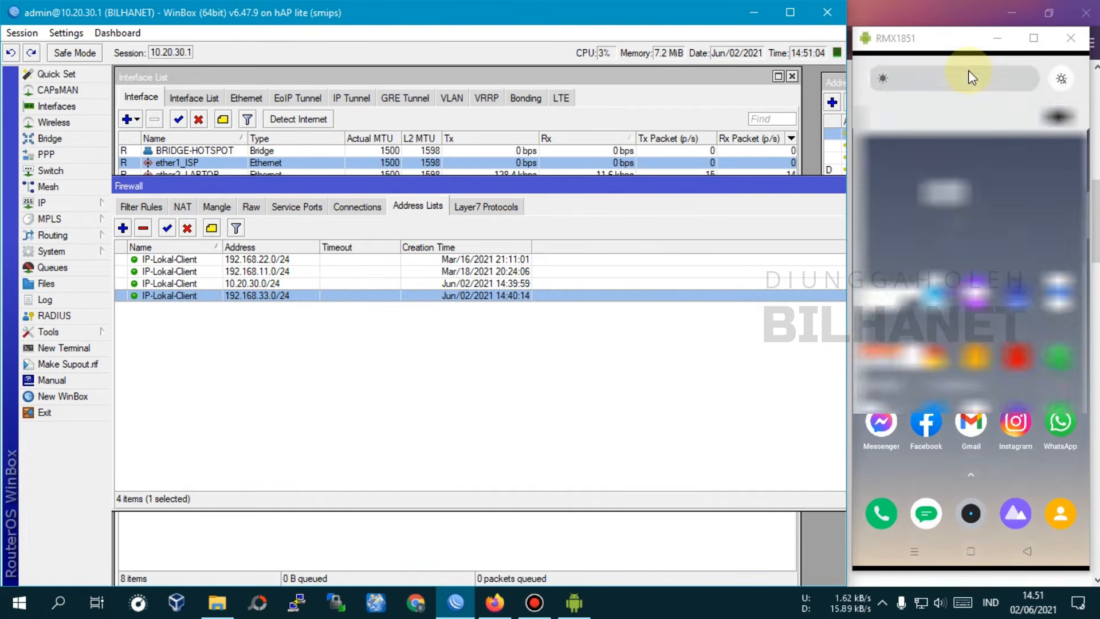
pyautogui.click(48, 203)
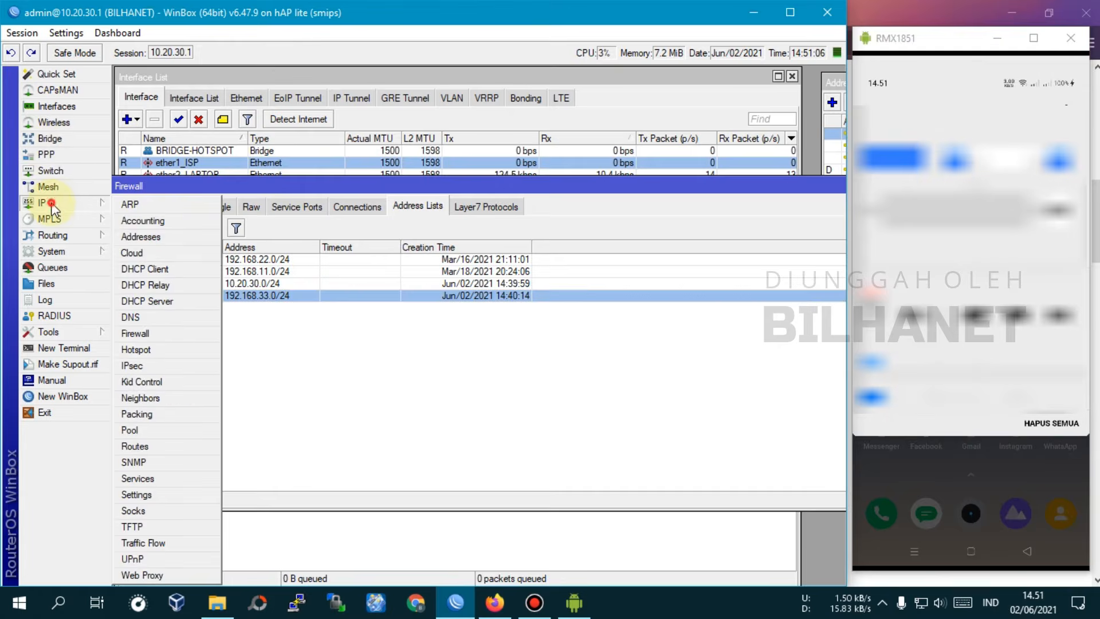
pyautogui.click(150, 349)
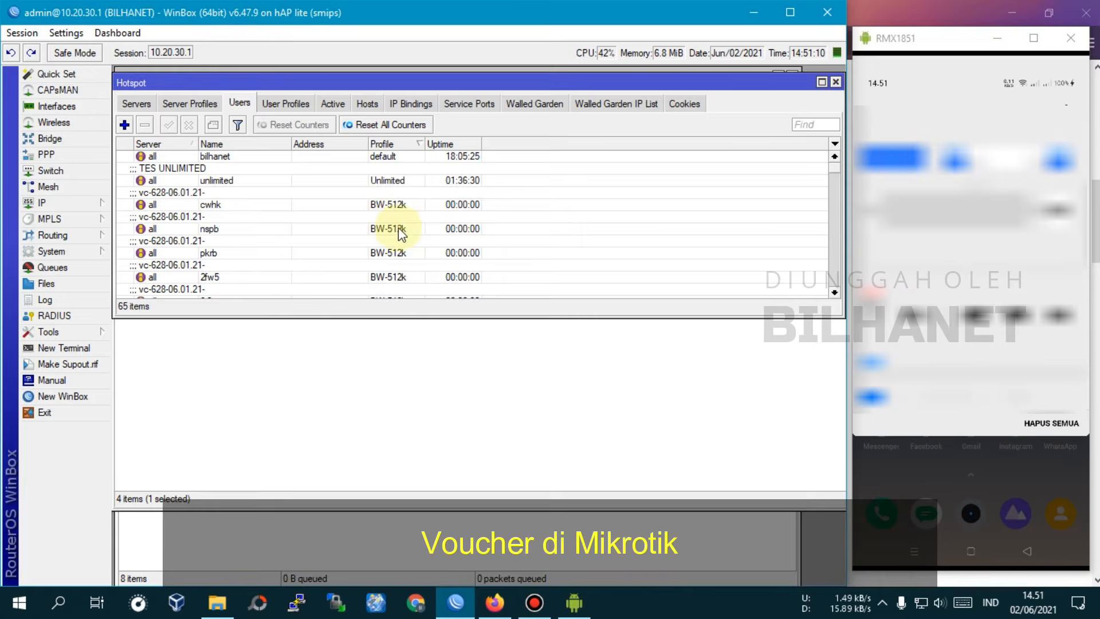
pyautogui.click(396, 206)
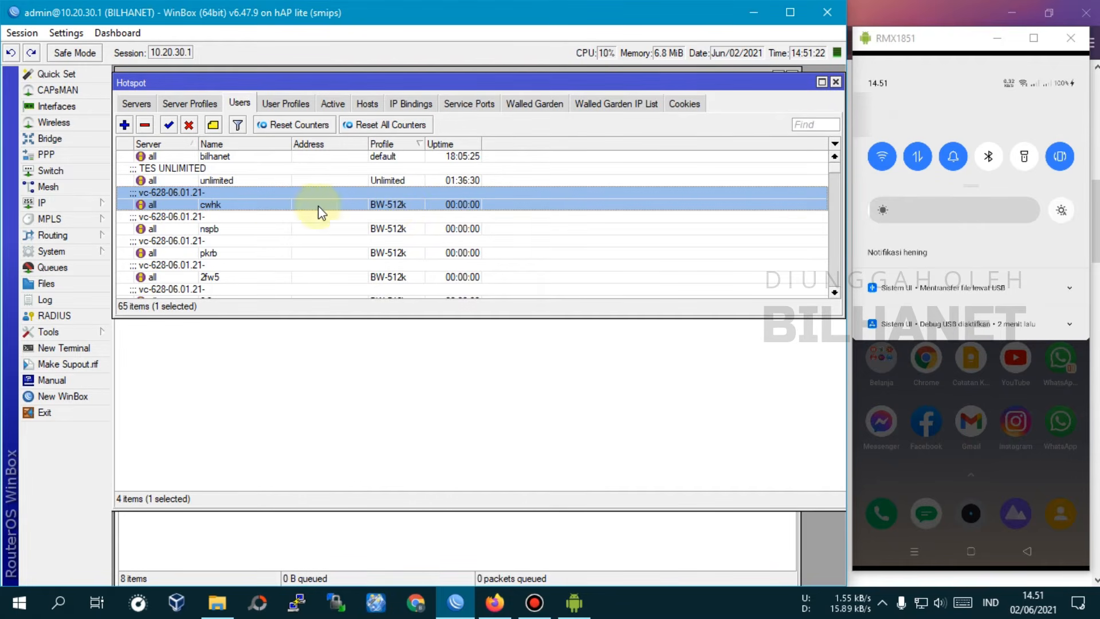
# - Connect the mirrored phone to HOTSPOT BILHANET Wi-Fi and choose voucher login
pyautogui.click(884, 158)
pyautogui.click(886, 159)
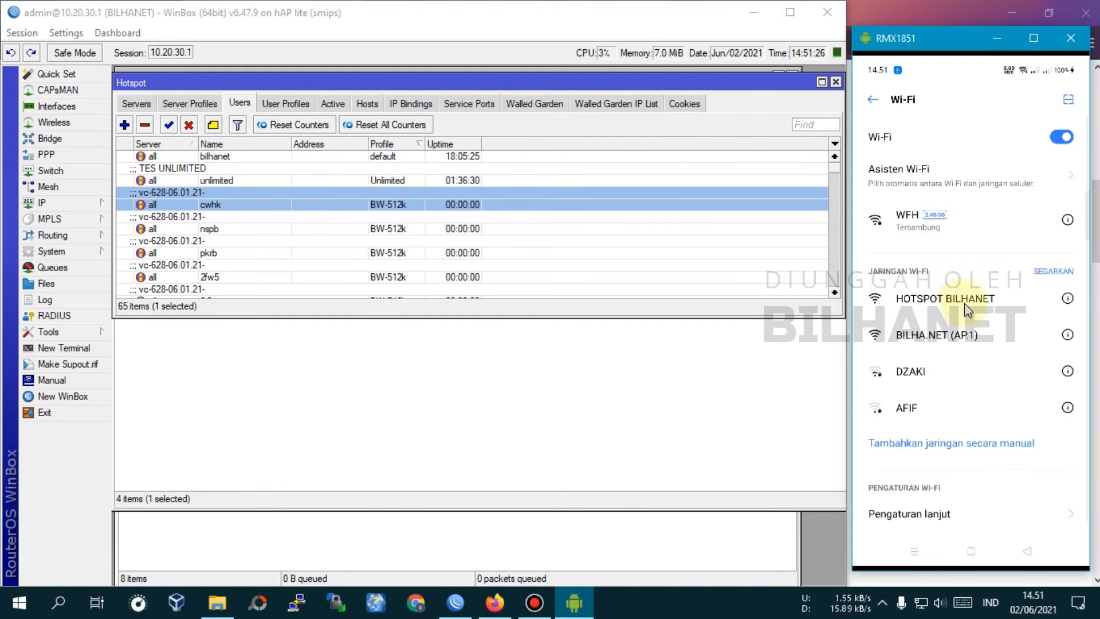
pyautogui.click(967, 306)
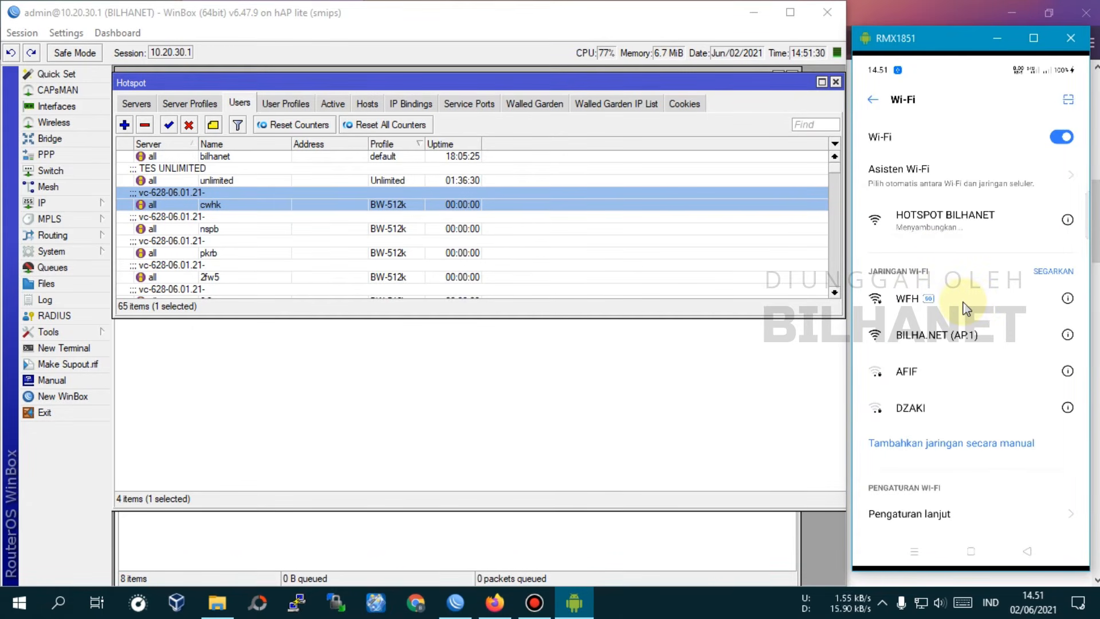
pyautogui.click(938, 242)
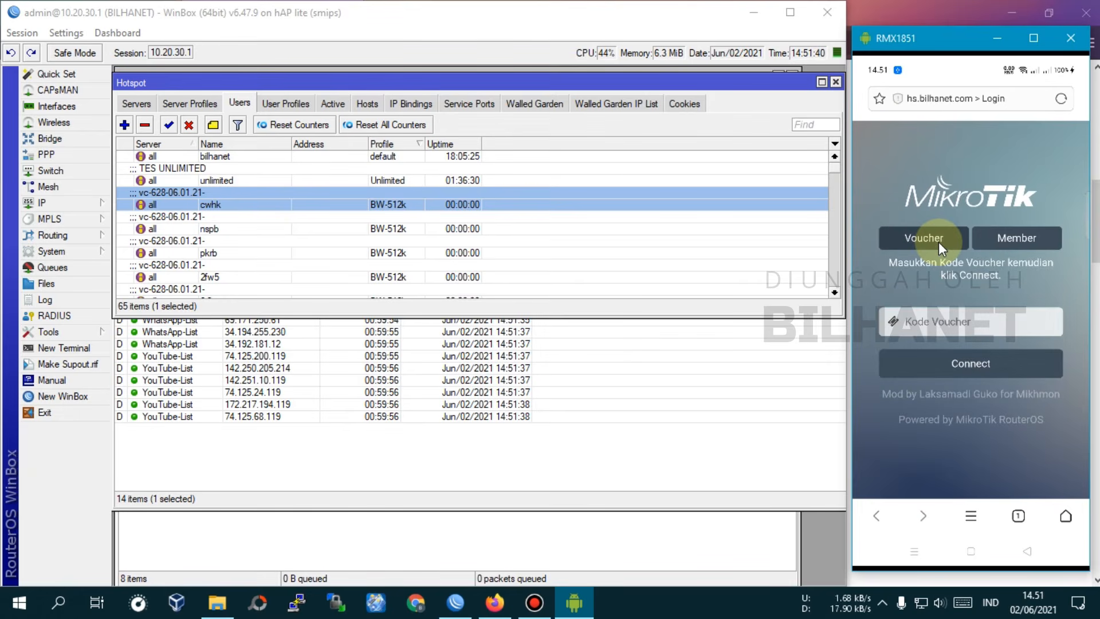
# - Log the phone in with the voucher code and select its active session at 10.20.30.253
pyautogui.click(942, 326)
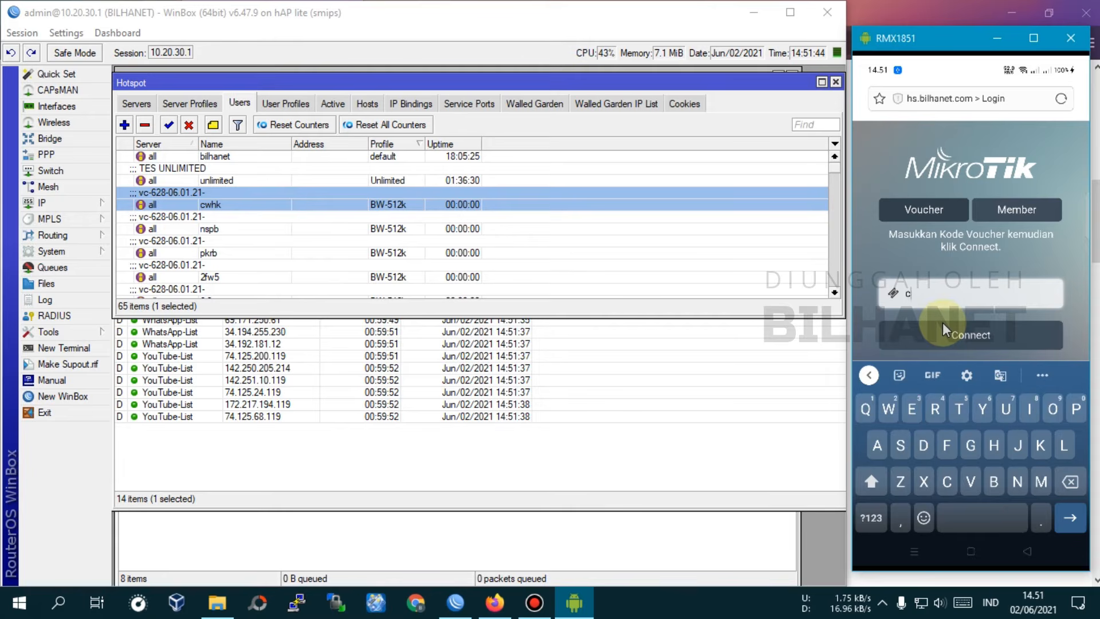
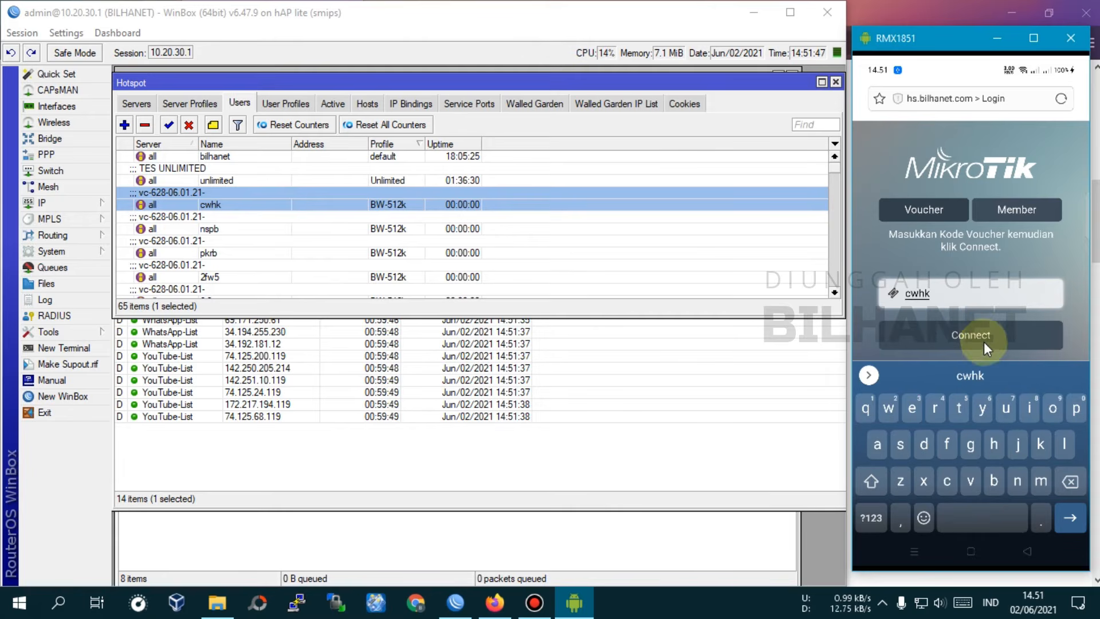
pyautogui.click(979, 337)
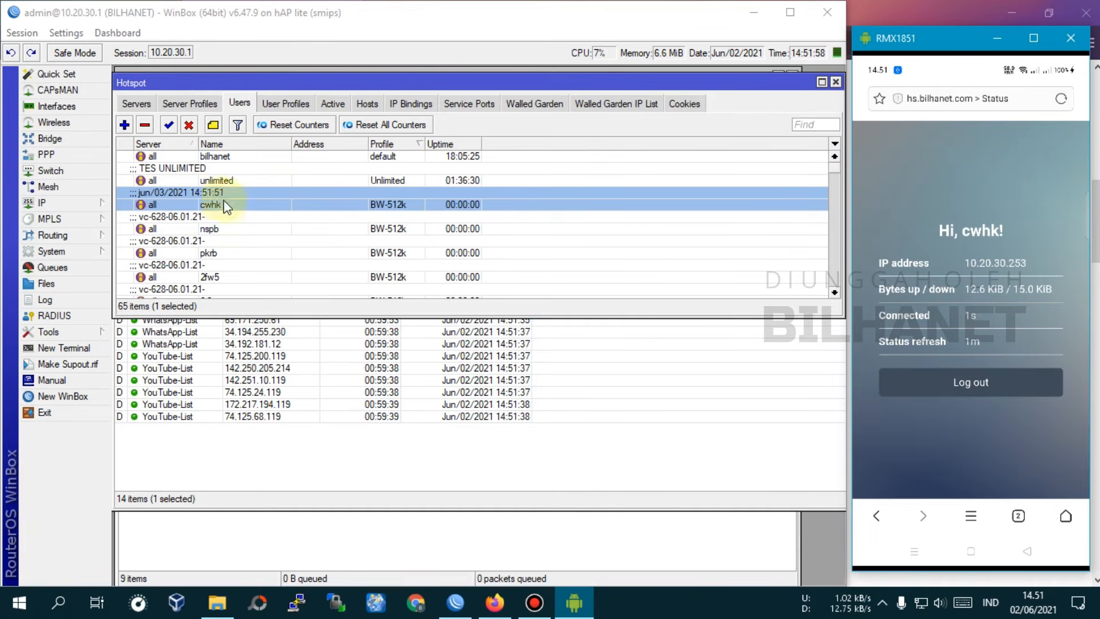
pyautogui.click(332, 103)
pyautogui.click(163, 169)
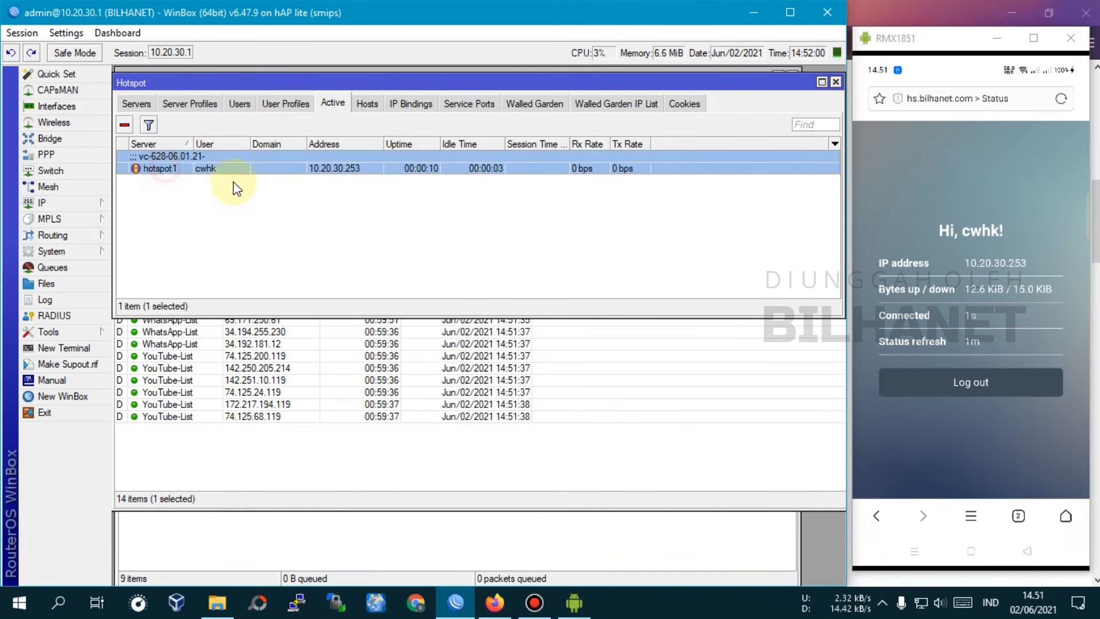
# - Close the Hotspot window and select the phone's hotspot queue in the Queue List
pyautogui.click(835, 82)
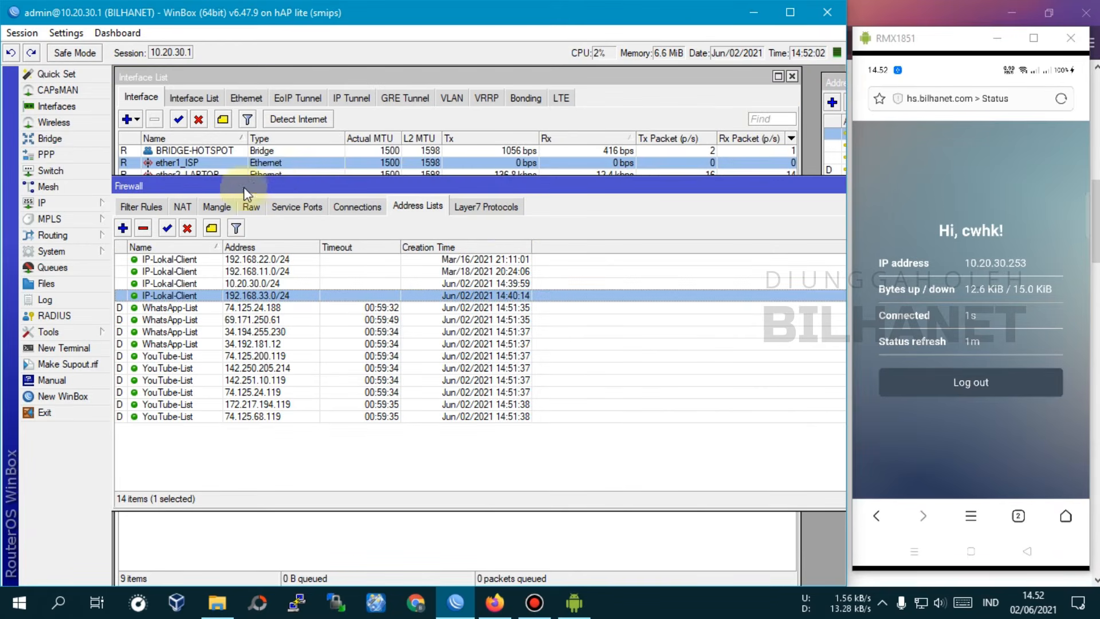
pyautogui.moveTo(269, 184); pyautogui.dragTo(291, 118)
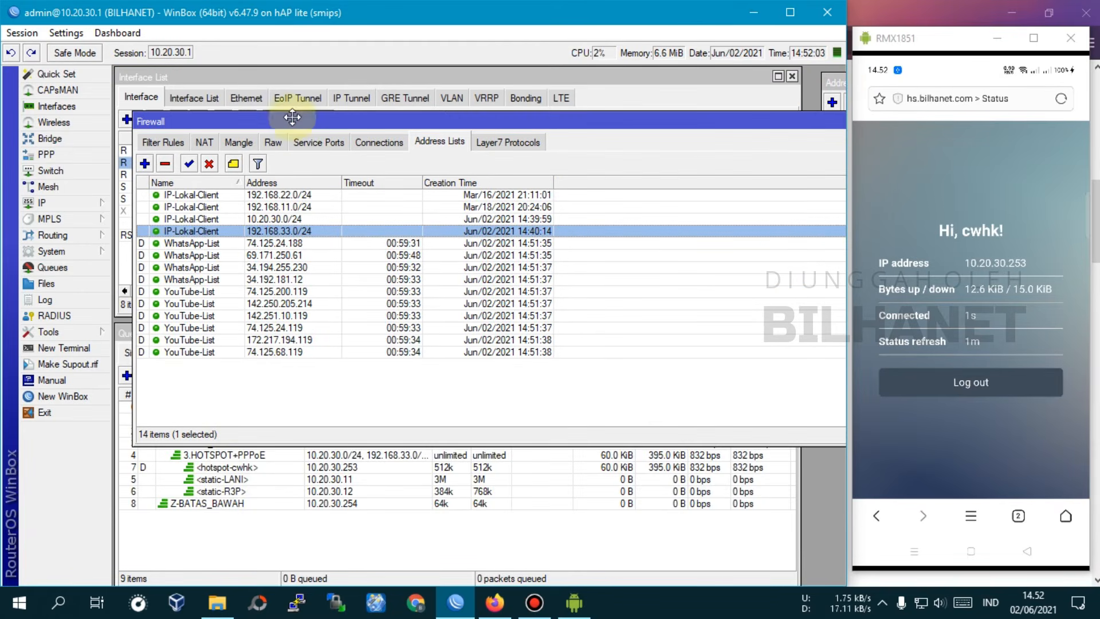
pyautogui.click(219, 530)
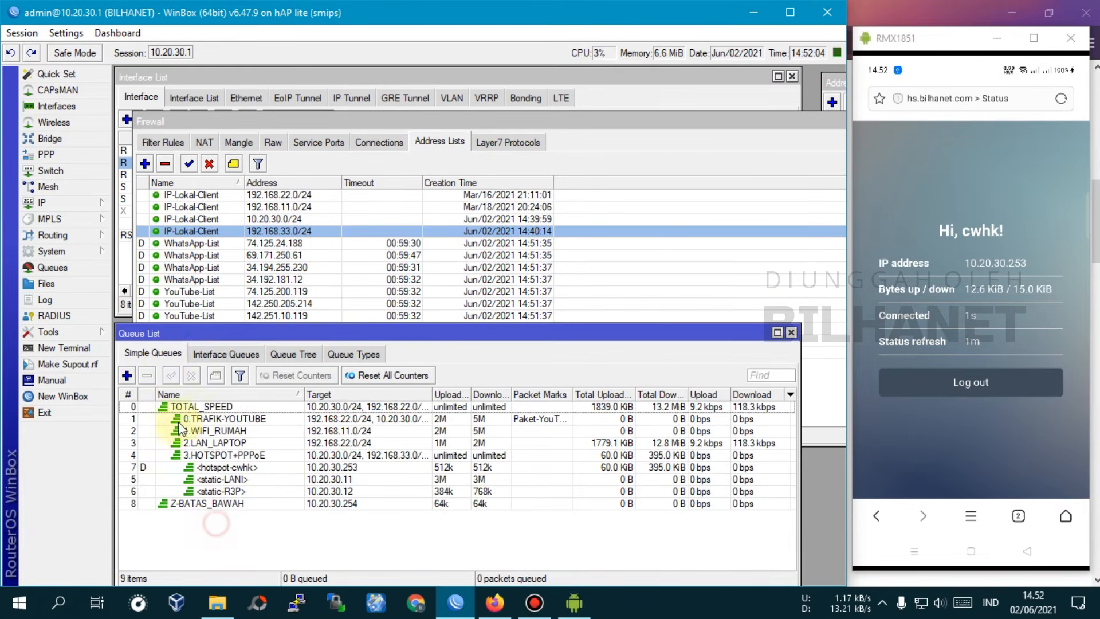
pyautogui.click(241, 468)
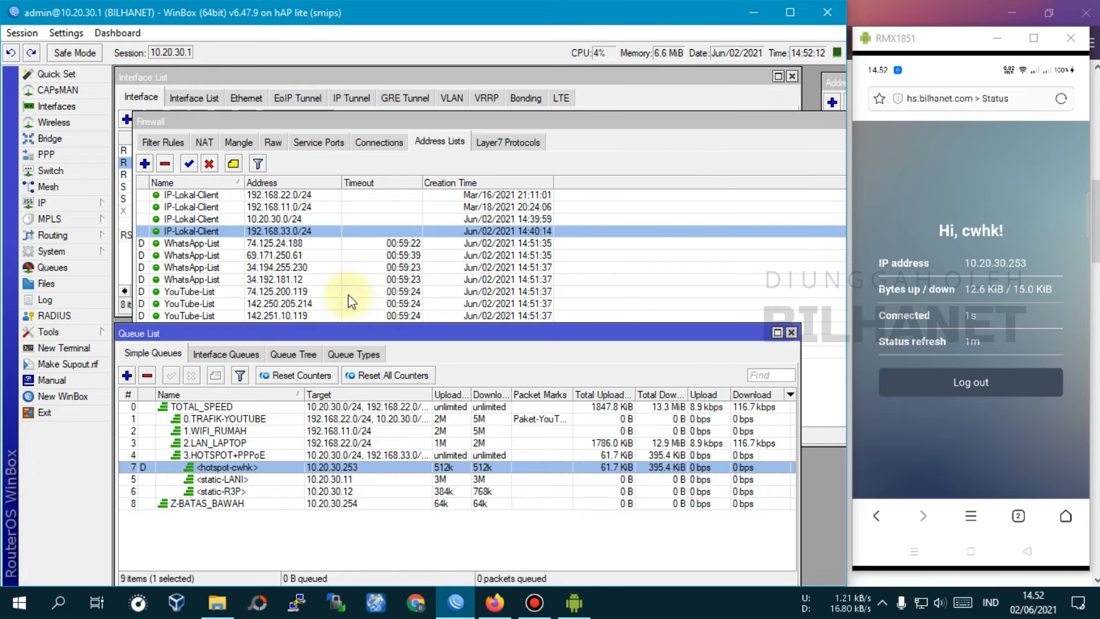
# - Inspect the WhatsApp-List address entries 74.125.24.188 and 69.171.250.61
pyautogui.click(439, 142)
pyautogui.click(197, 256)
pyautogui.click(205, 232)
pyautogui.click(207, 243)
pyautogui.click(204, 256)
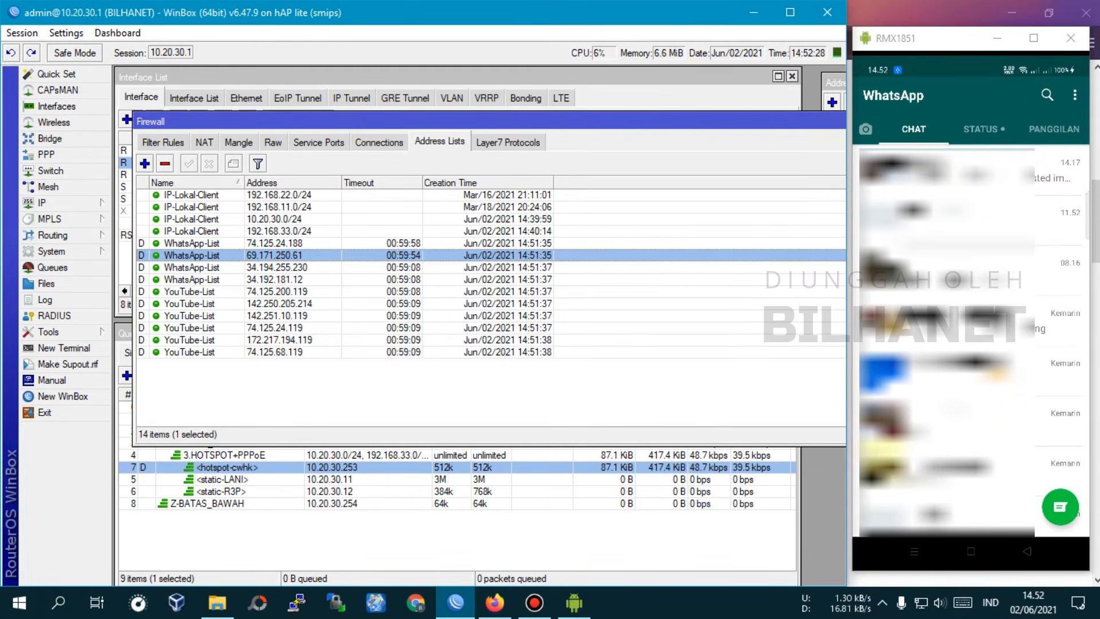
# - Watch WhatsApp-List entries 74.125.24.188, 69.171.250.61 and the new 34.194.255.230
pyautogui.scroll(-2, 927, 357)
pyautogui.scroll(2, 927, 357)
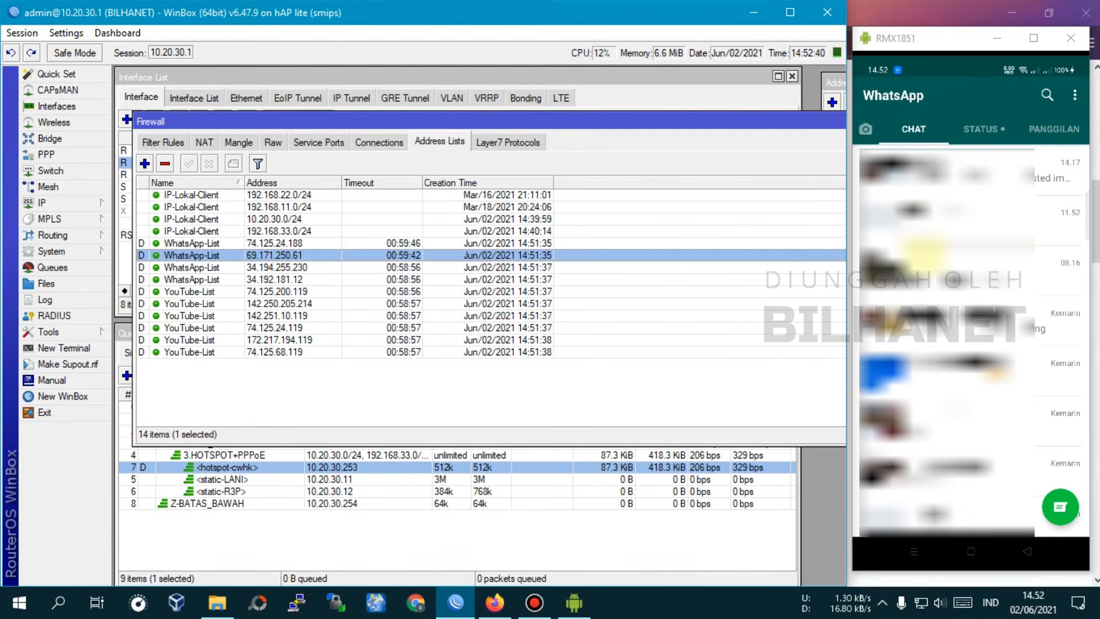
pyautogui.click(208, 244)
pyautogui.click(212, 256)
pyautogui.click(212, 265)
pyautogui.click(448, 139)
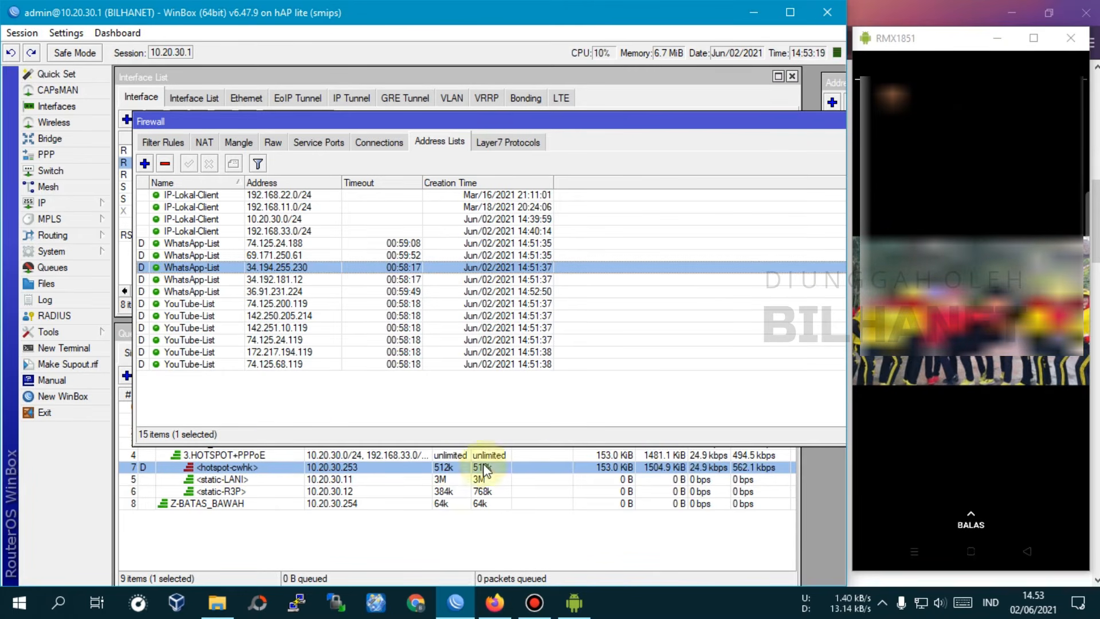
pyautogui.click(216, 255)
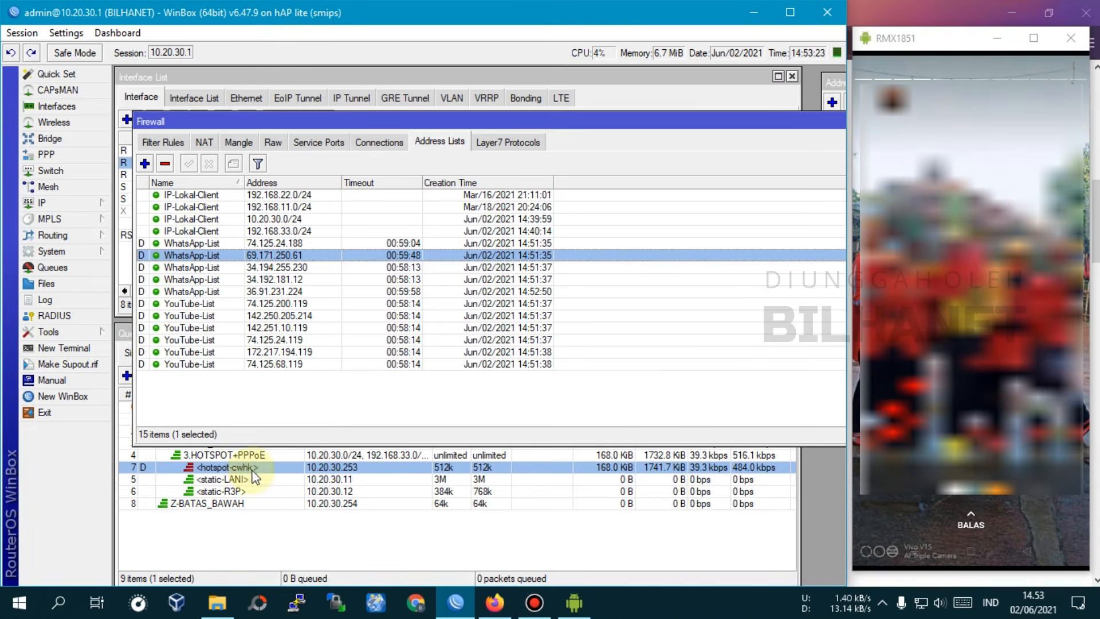
# - Shrink and close the Firewall window, then bring up the Queue List
pyautogui.moveTo(286, 446); pyautogui.dragTo(285, 402)
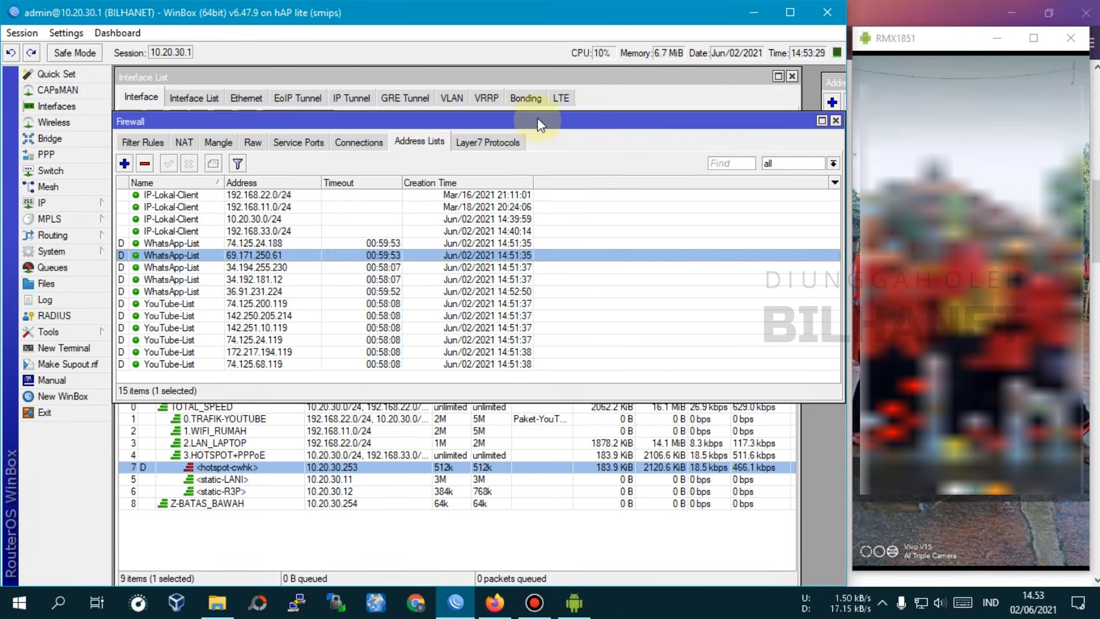
pyautogui.click(836, 120)
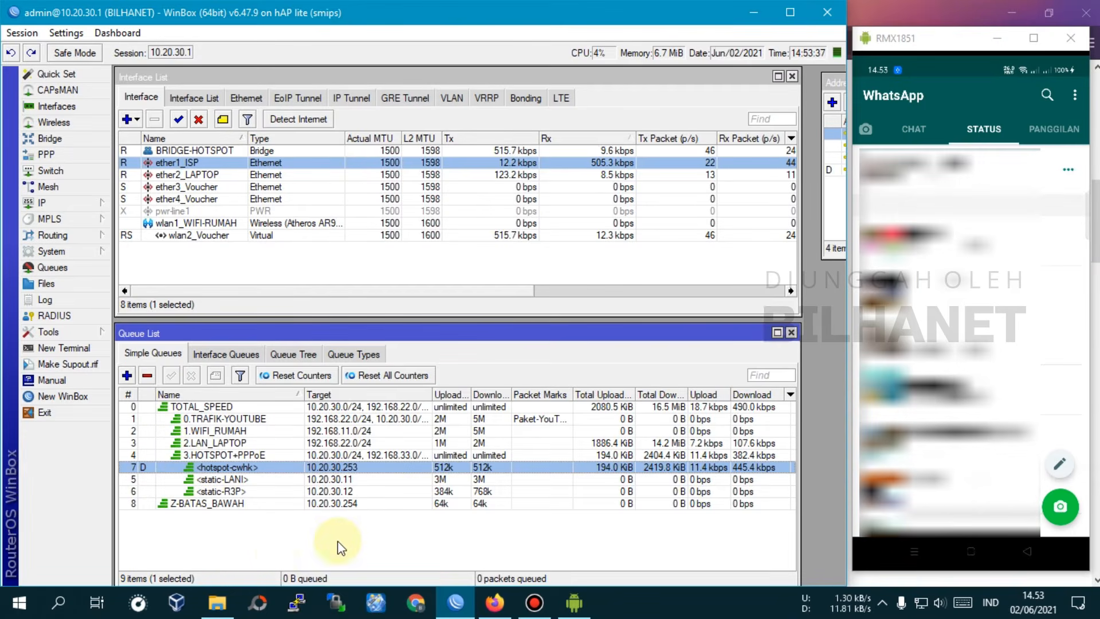
pyautogui.click(50, 268)
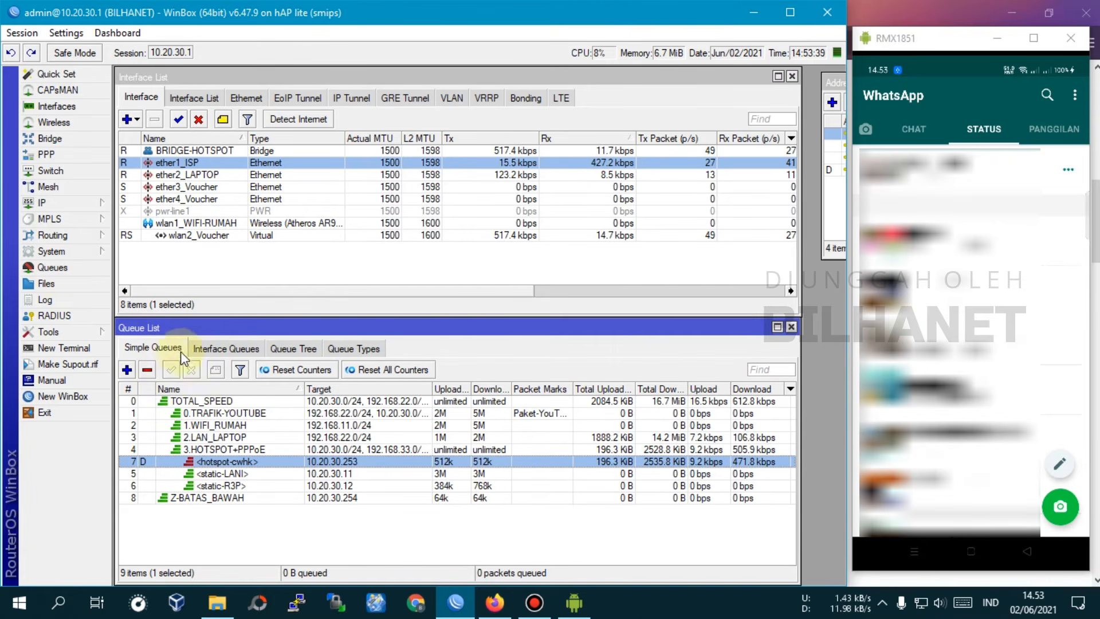
# - Create a new simple queue named 0.TRAFIK-WA targeting 10.20.30.0/24 and 192.168.33.0/24
pyautogui.click(126, 370)
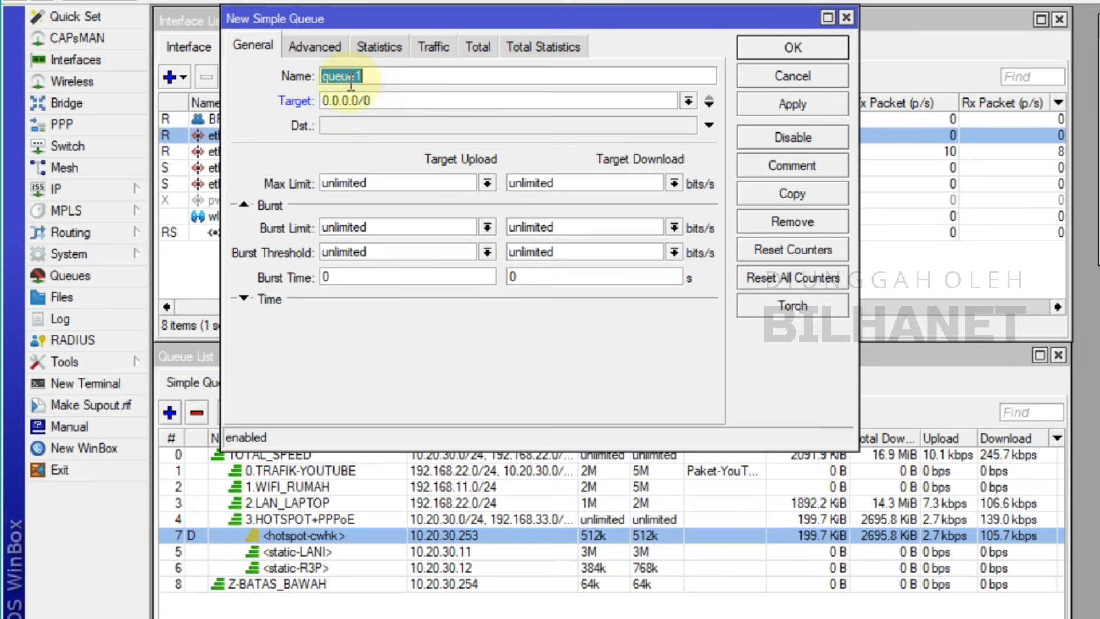
pyautogui.write('0.TRAFIK-WA')
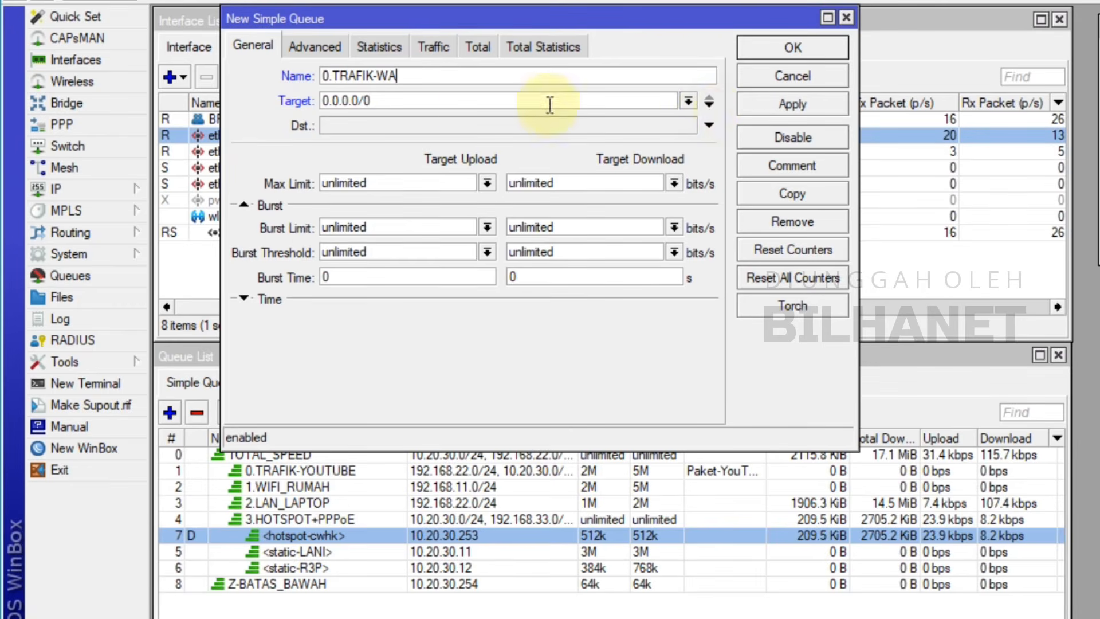
pyautogui.click(709, 105)
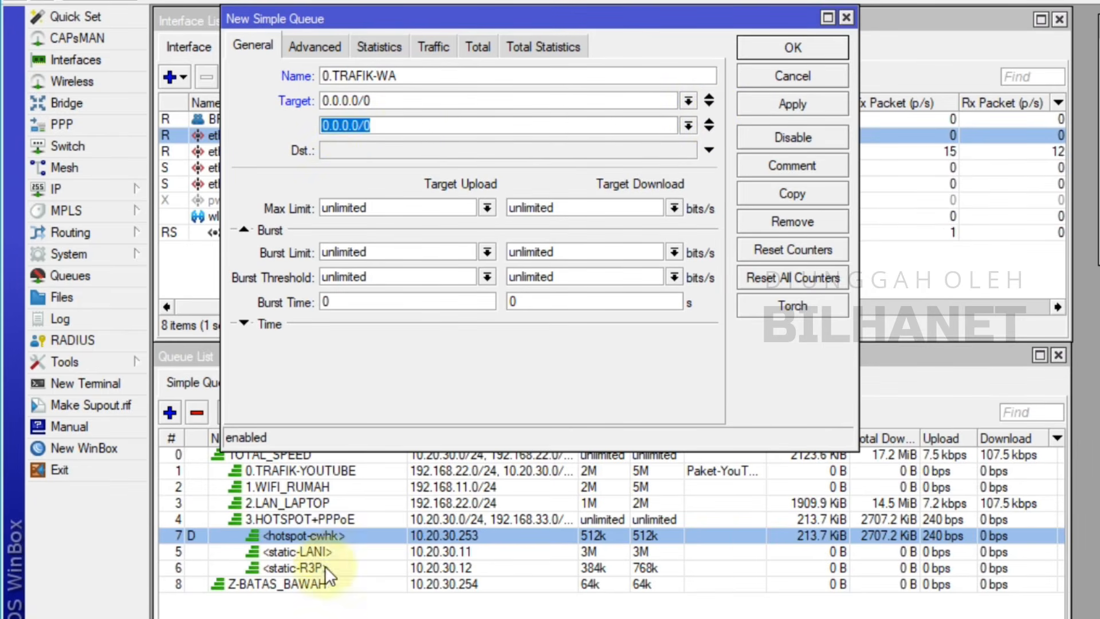
pyautogui.doubleClick(388, 98)
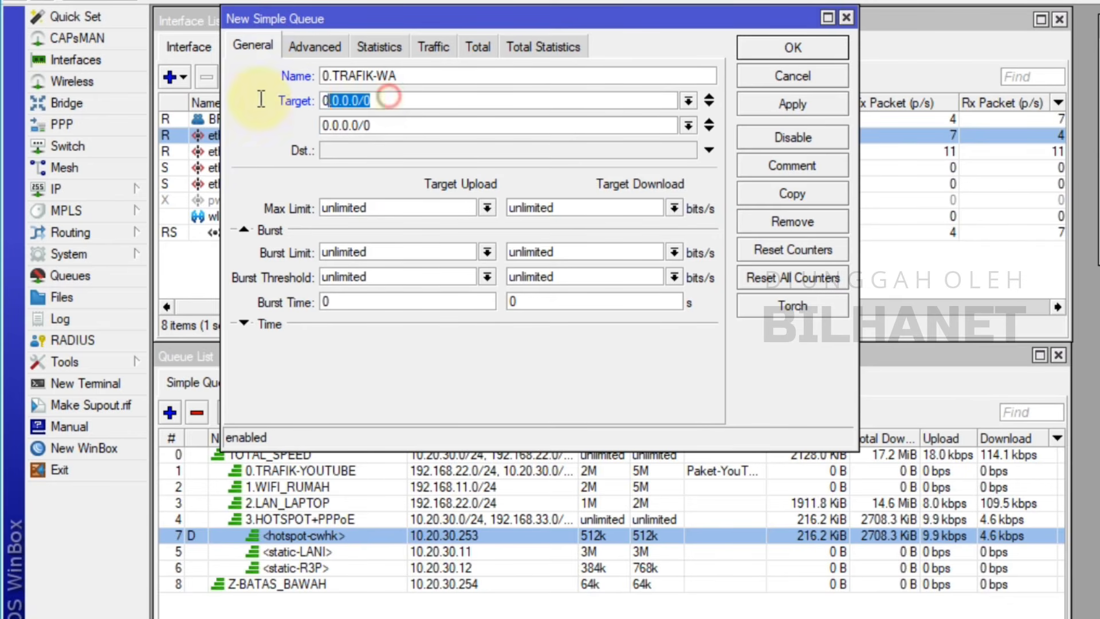
pyautogui.write('1')
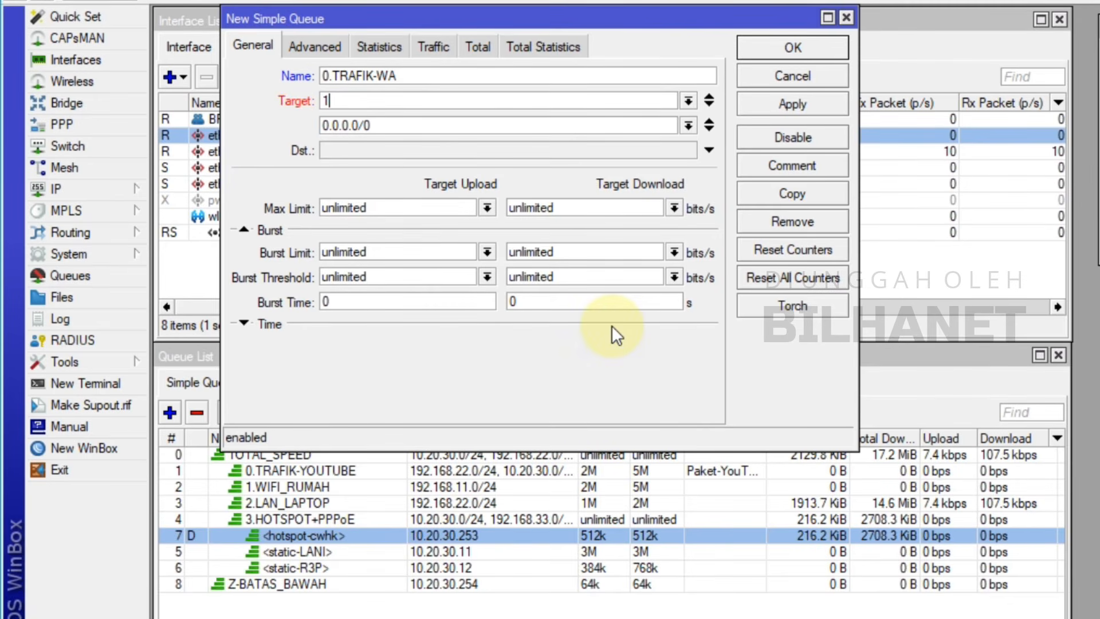
pyautogui.write('0.20.30')
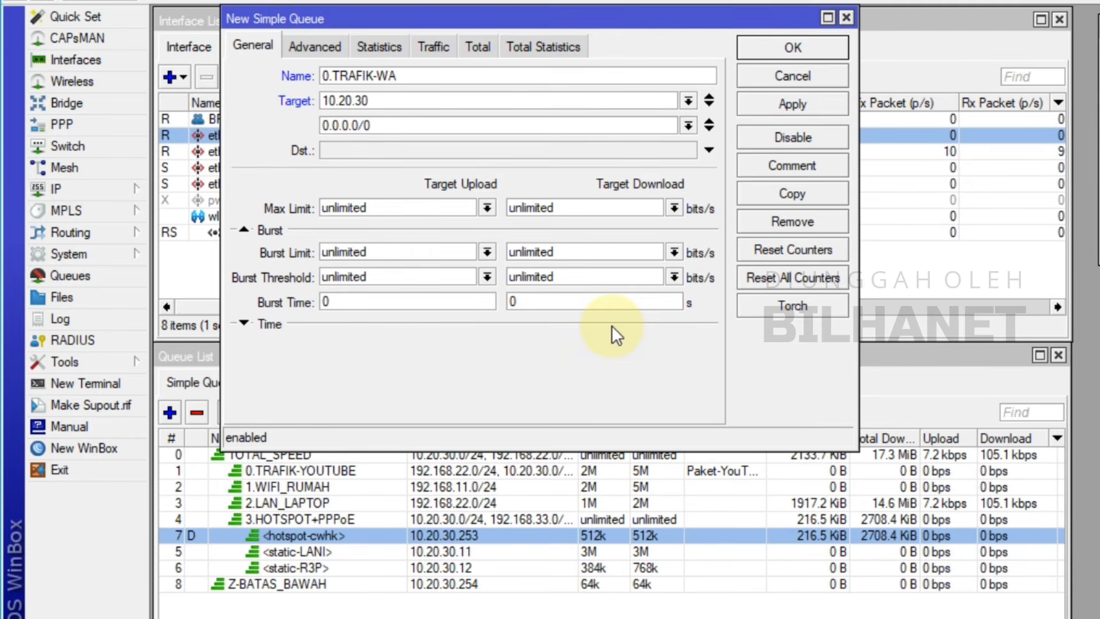
pyautogui.write('.')
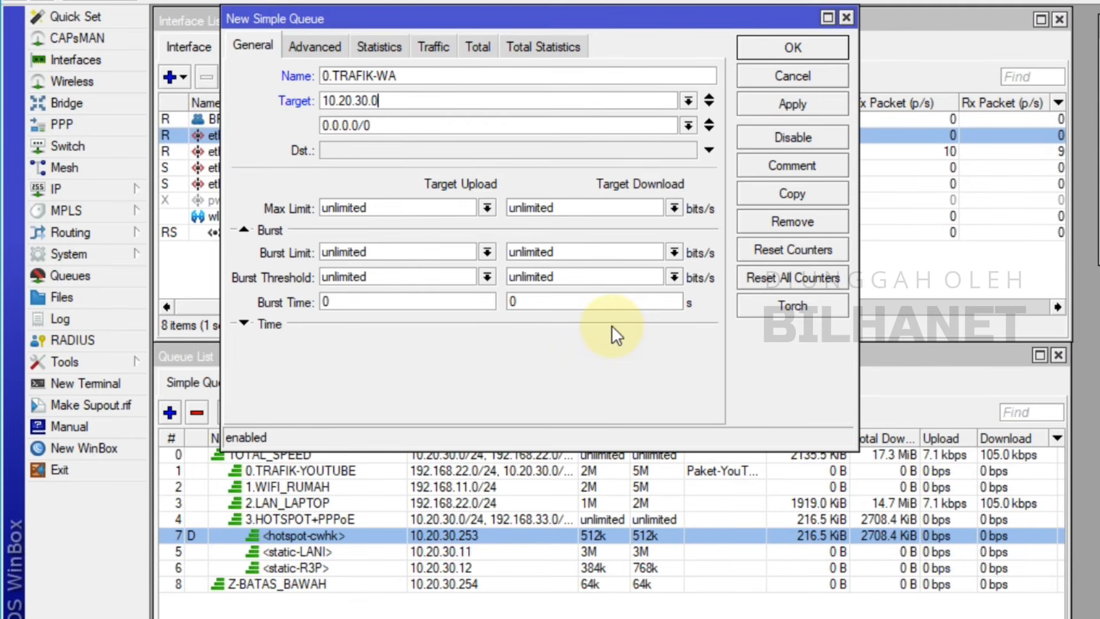
pyautogui.write('0/24')
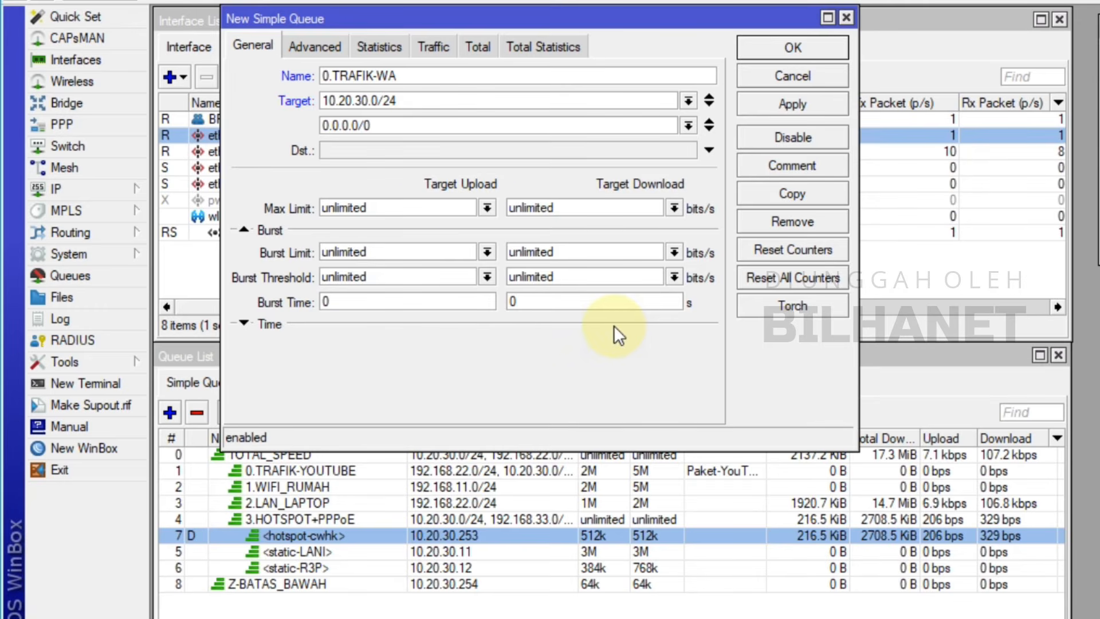
pyautogui.moveTo(369, 126); pyautogui.dragTo(308, 134)
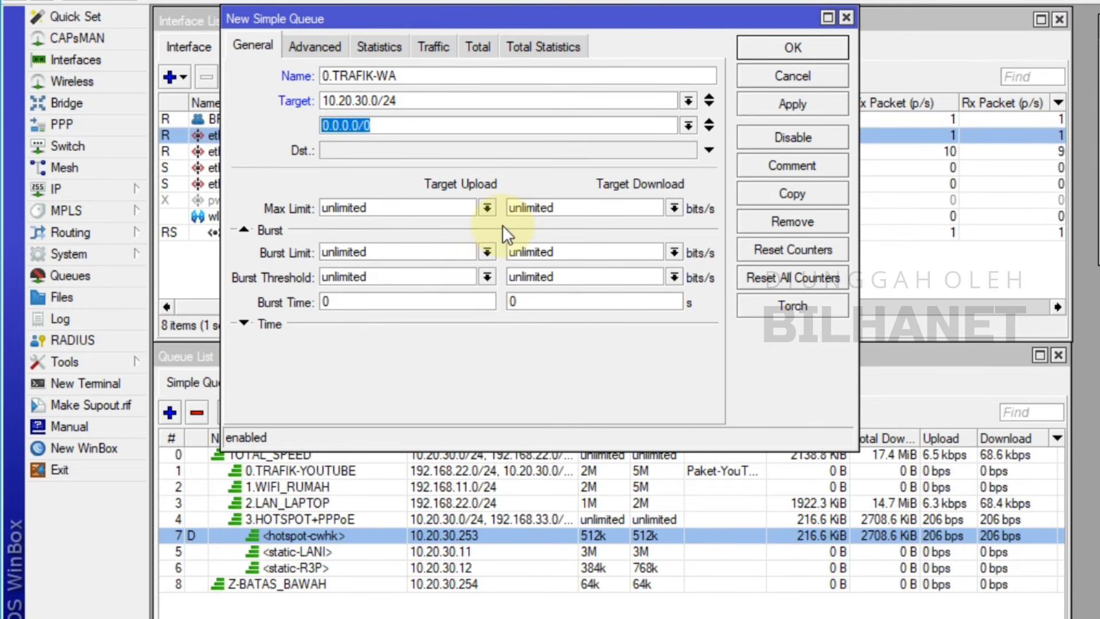
pyautogui.write('192.16')
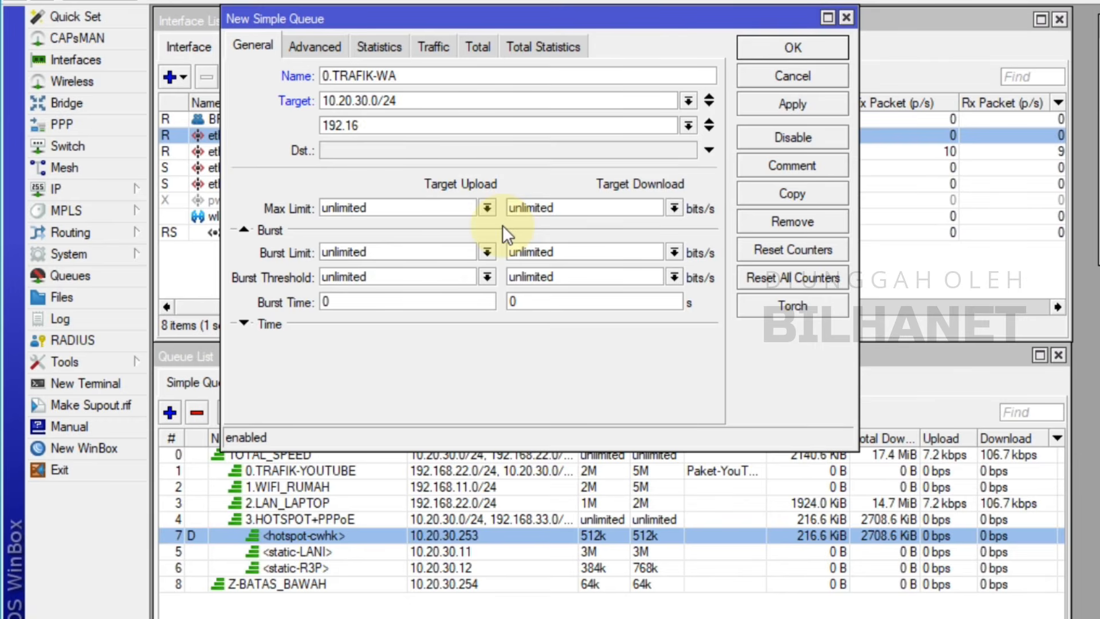
pyautogui.write('8.33.0/24')
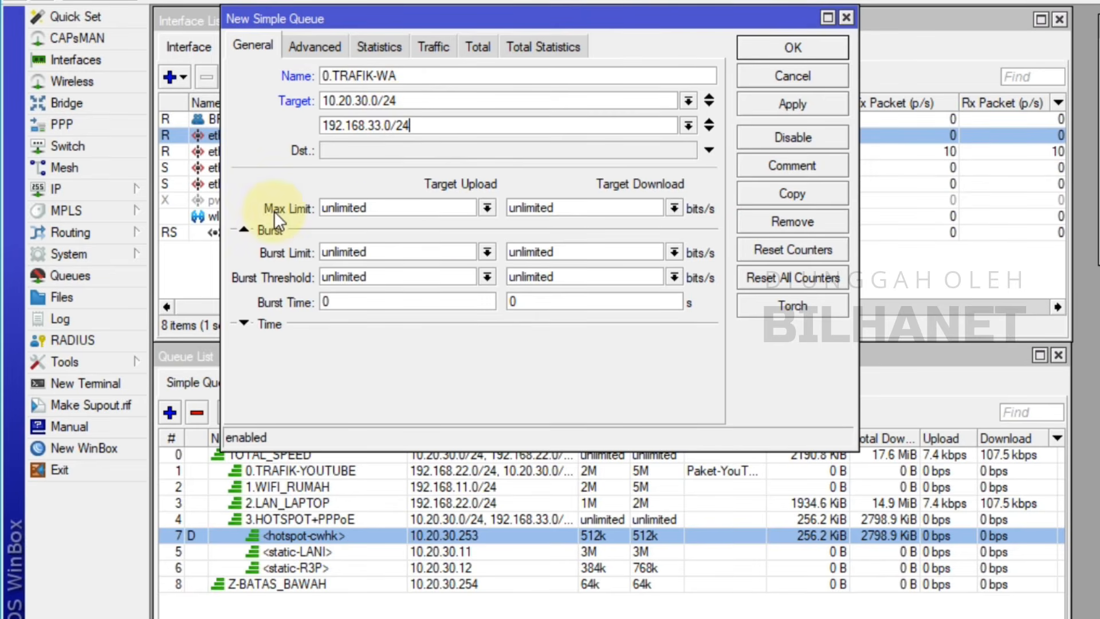
# - Set the queue's max limit to 3M upload and 5M download
pyautogui.click(488, 207)
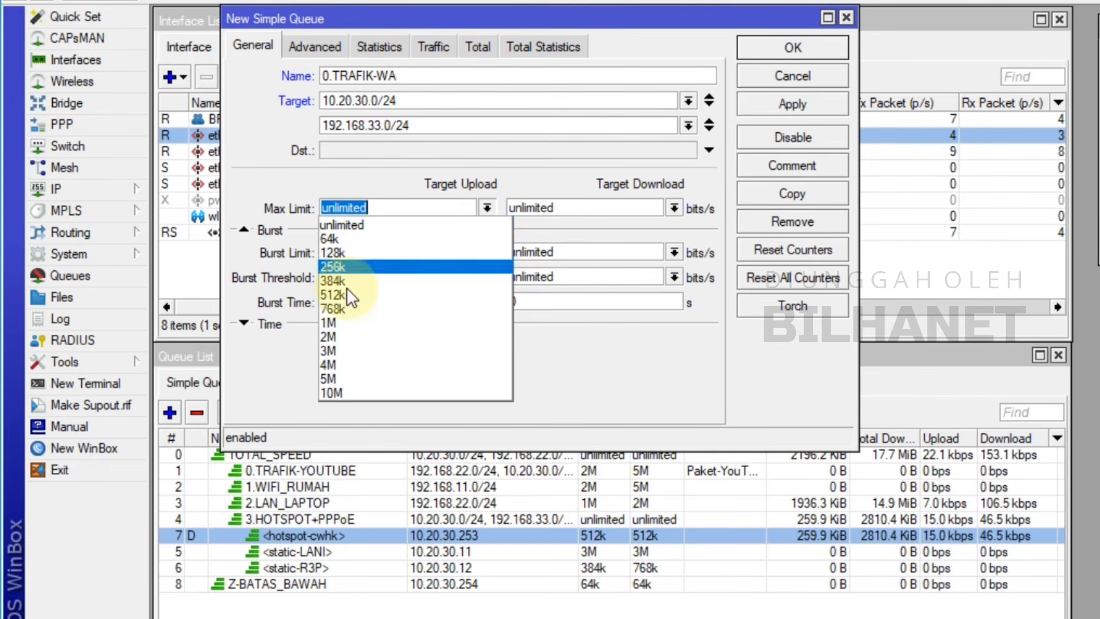
pyautogui.click(333, 349)
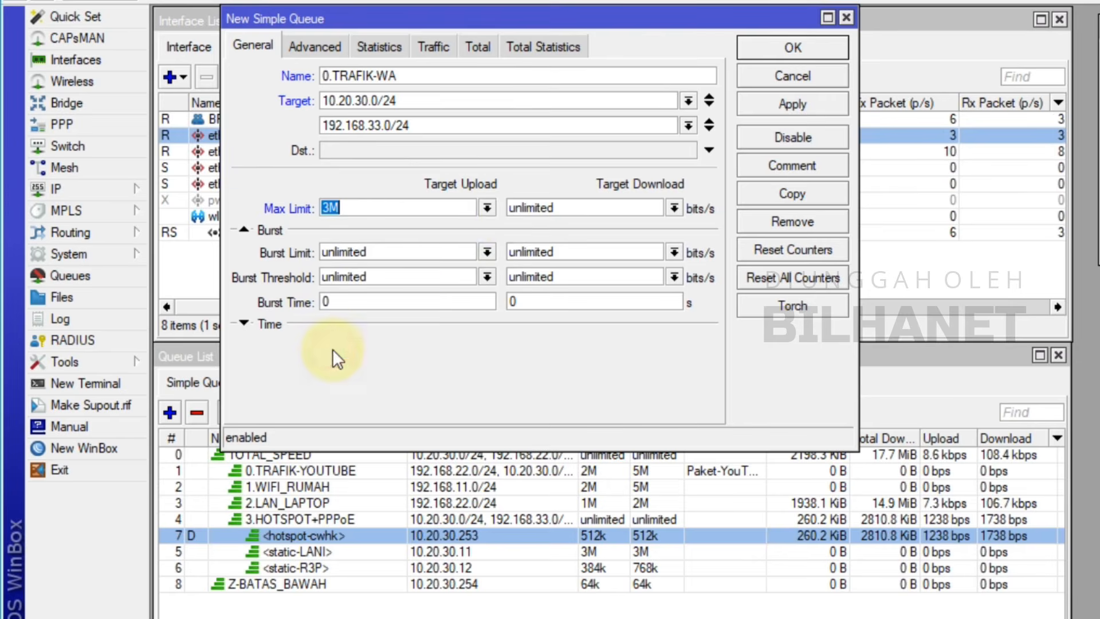
pyautogui.click(675, 208)
pyautogui.click(516, 379)
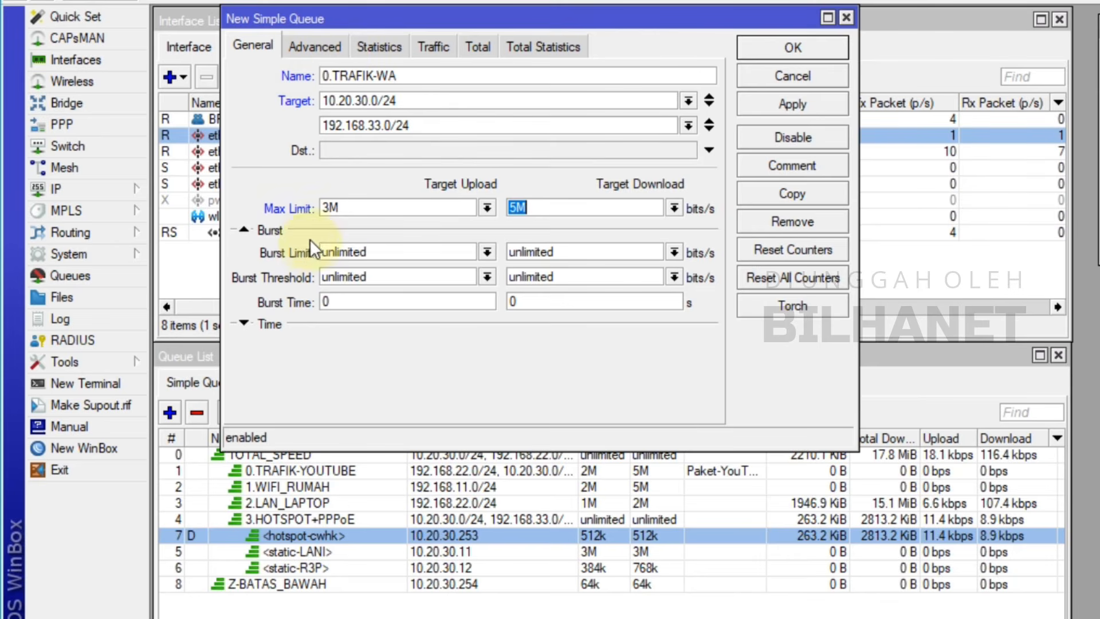
# - On the Advanced settings, set the packet mark to Paket-WhatsApp
pyautogui.click(325, 47)
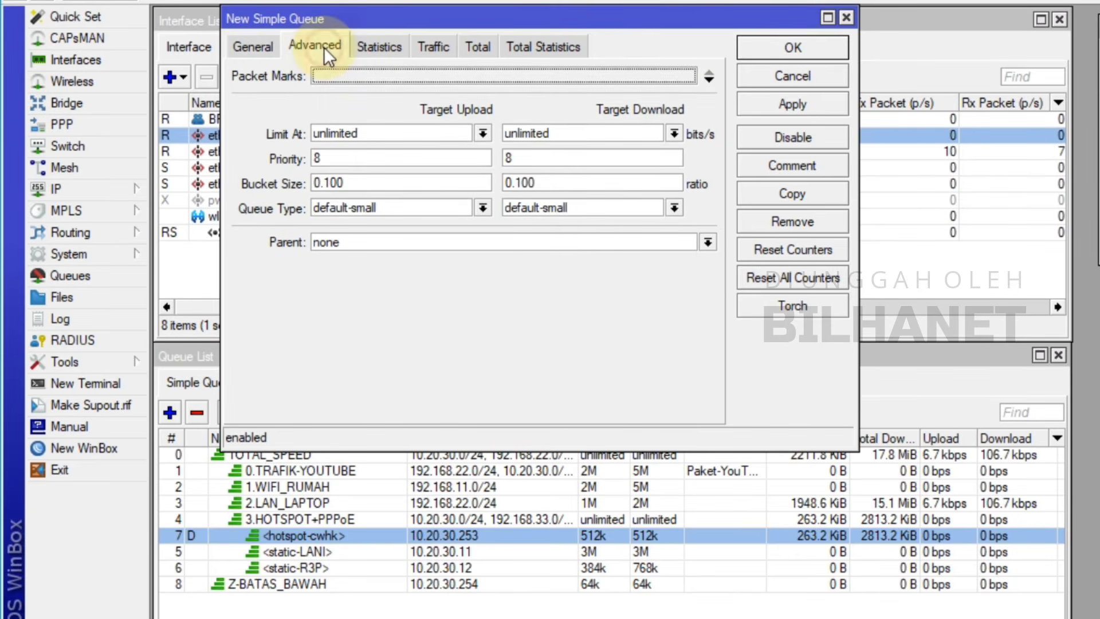
pyautogui.click(253, 75)
pyautogui.click(688, 75)
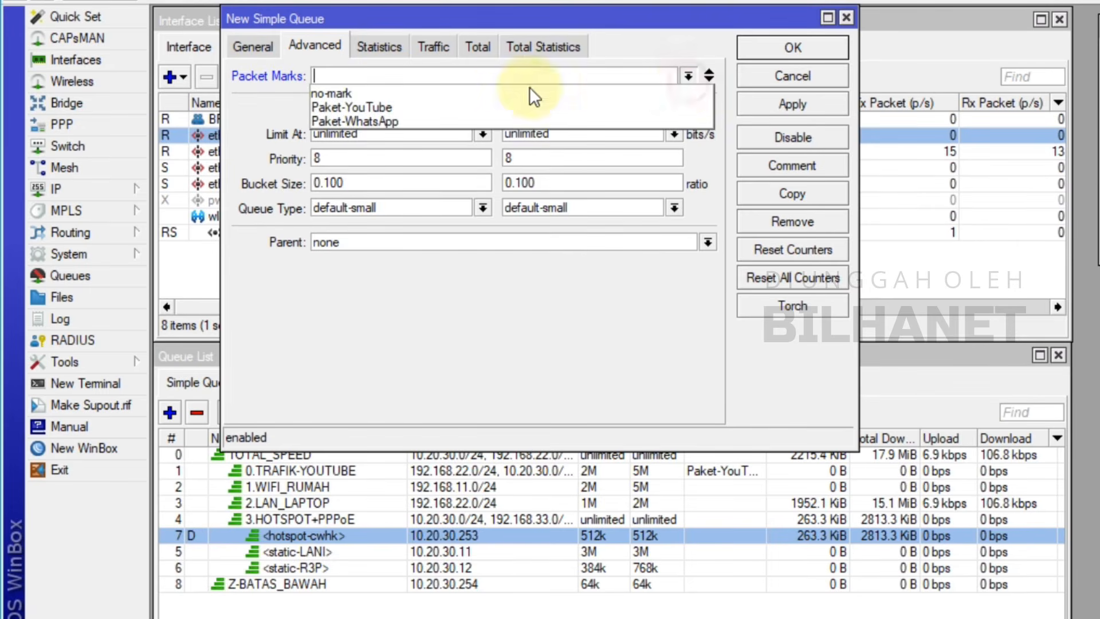
pyautogui.click(367, 122)
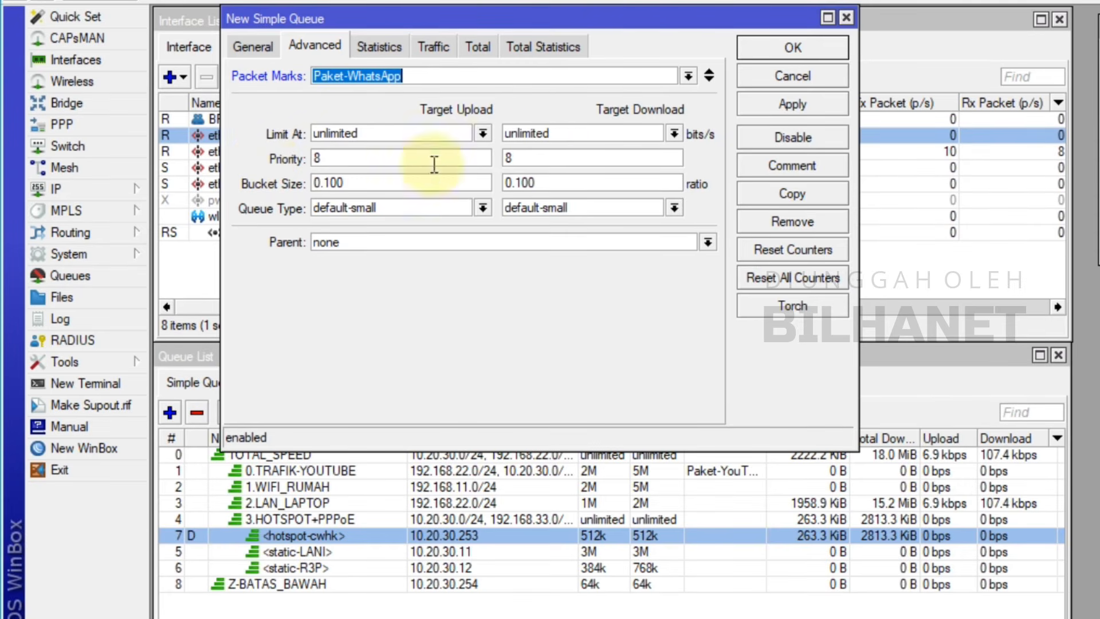
# - Set the upload and download priority to 2
pyautogui.doubleClick(316, 159)
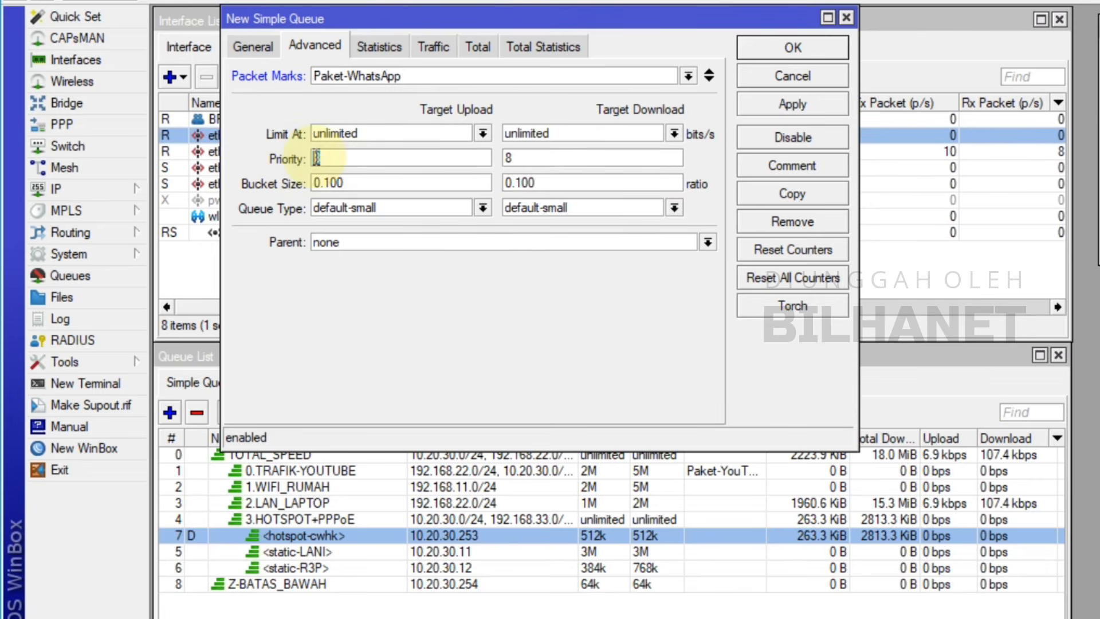
pyautogui.write('1')
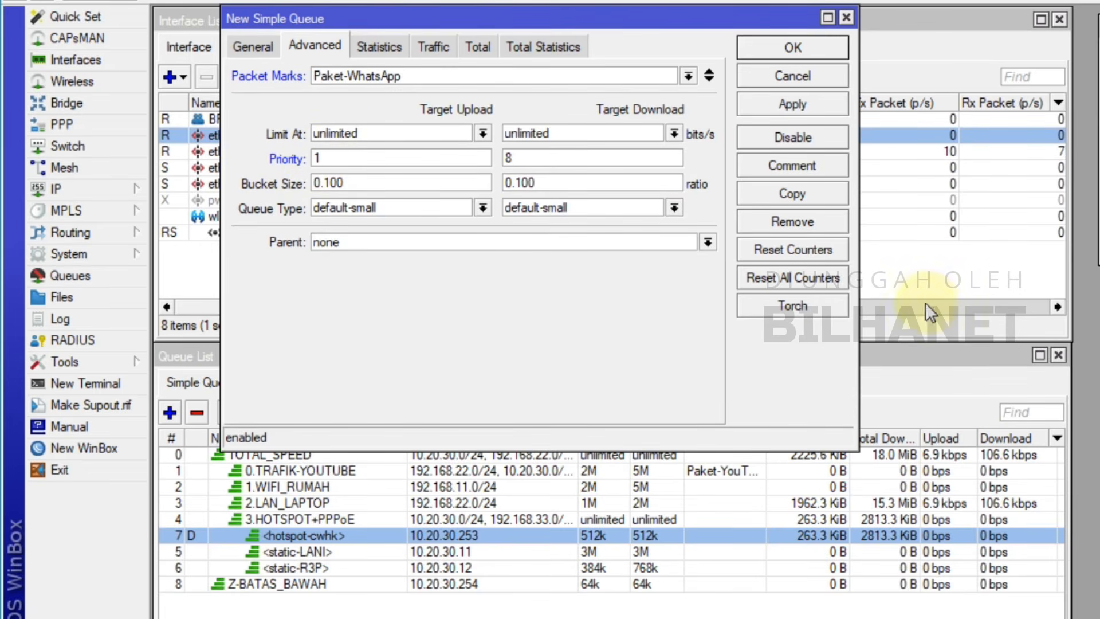
pyautogui.doubleClick(317, 158)
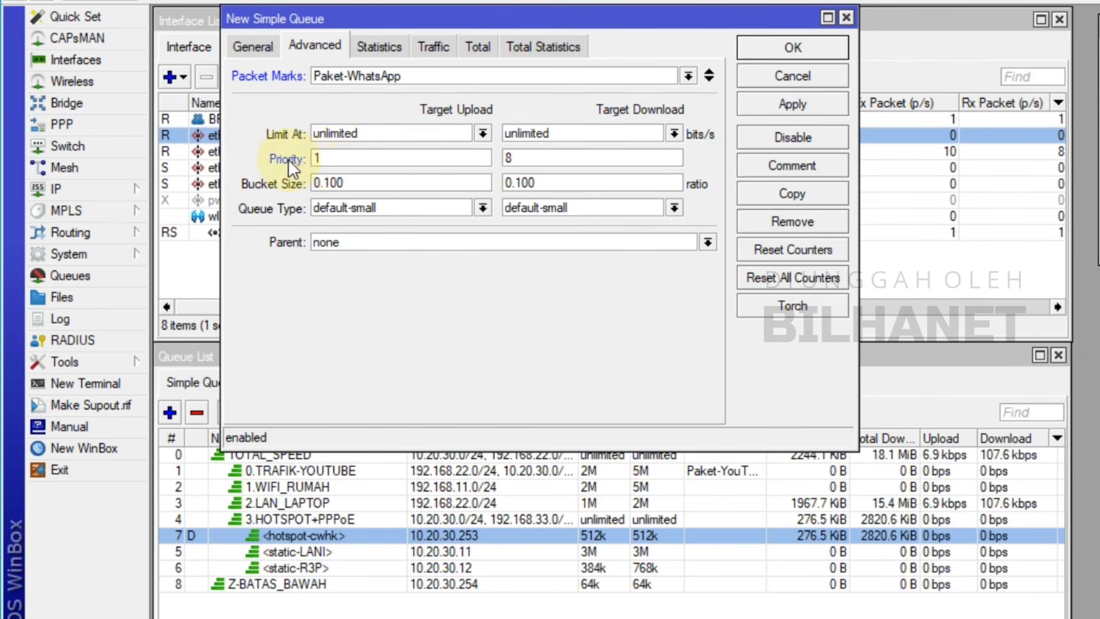
pyautogui.click(325, 158)
pyautogui.moveTo(326, 158); pyautogui.dragTo(298, 160)
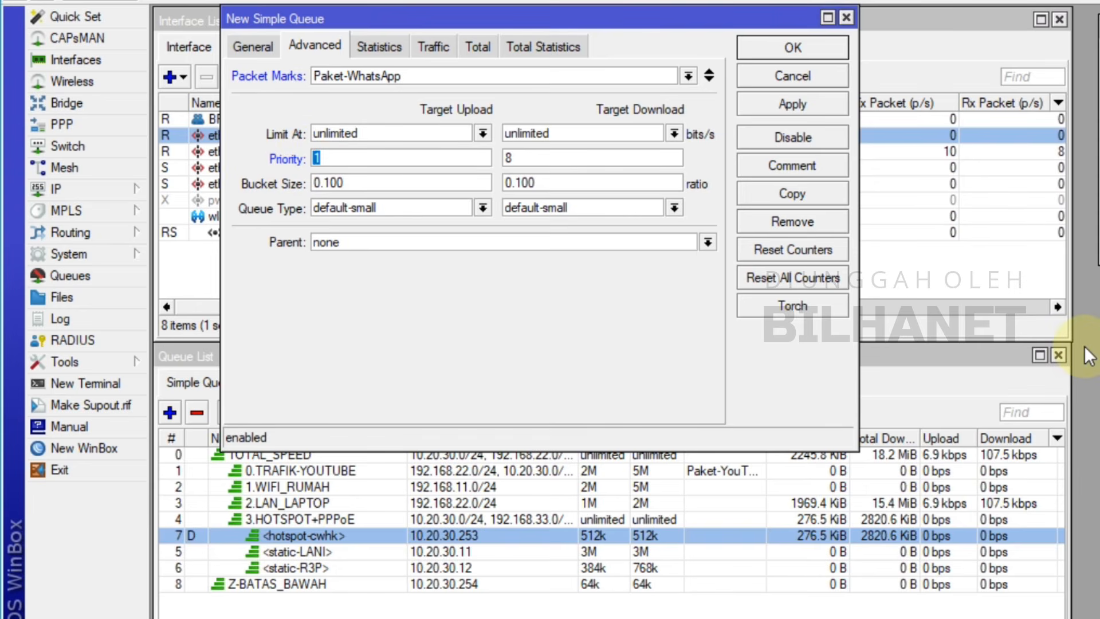
pyautogui.write('2')
pyautogui.moveTo(521, 157); pyautogui.dragTo(507, 180)
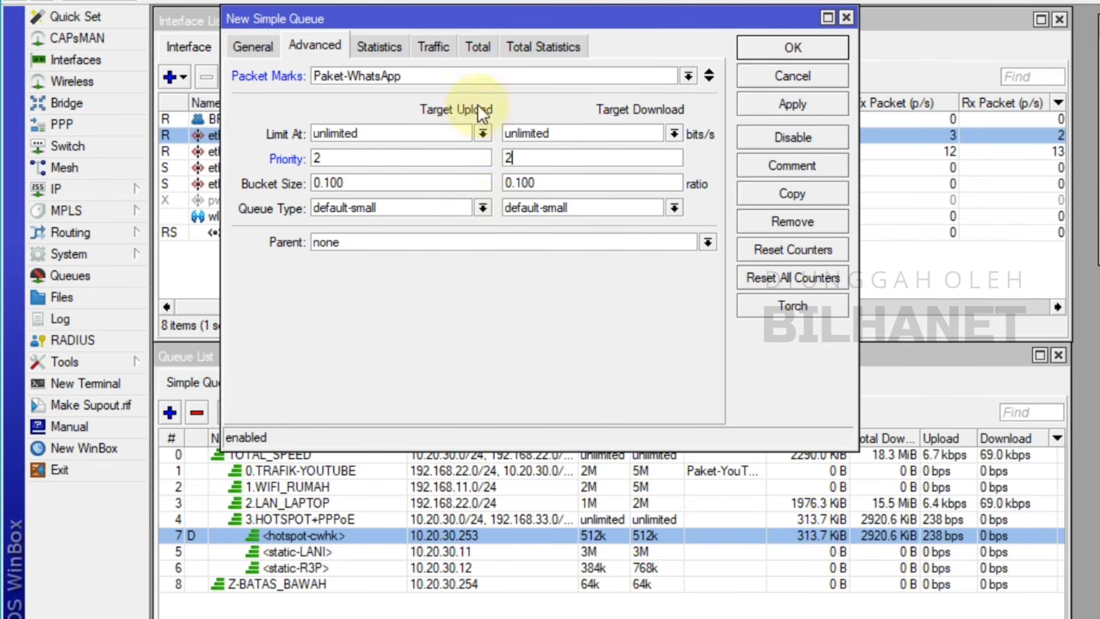
# - Set the queue types to pcq-upload-default and pcq-download-default
pyautogui.click(482, 210)
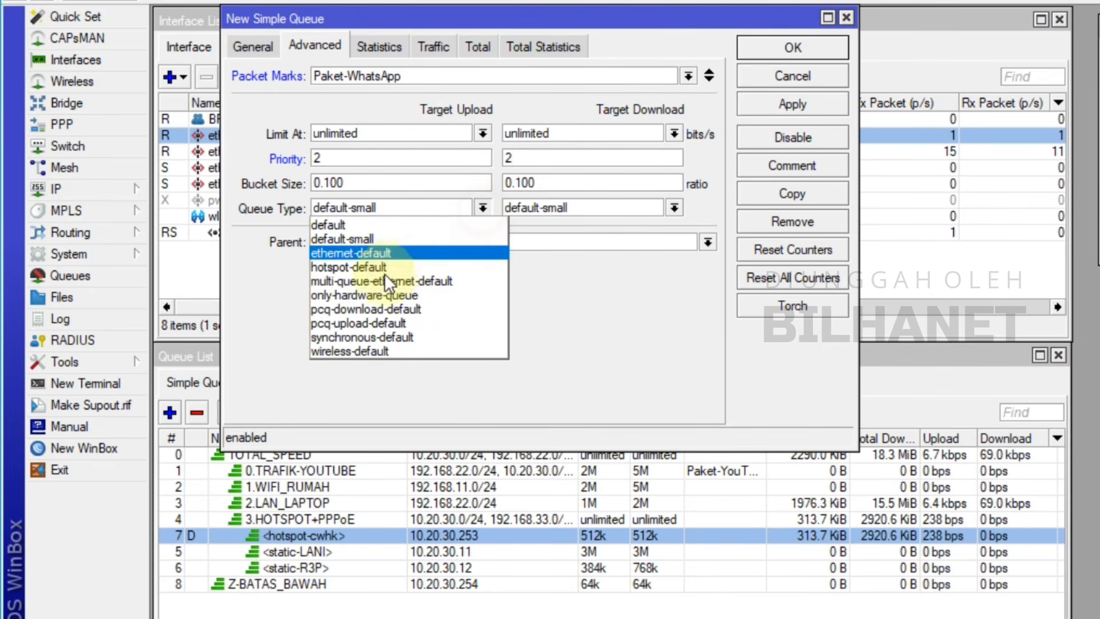
pyautogui.click(353, 319)
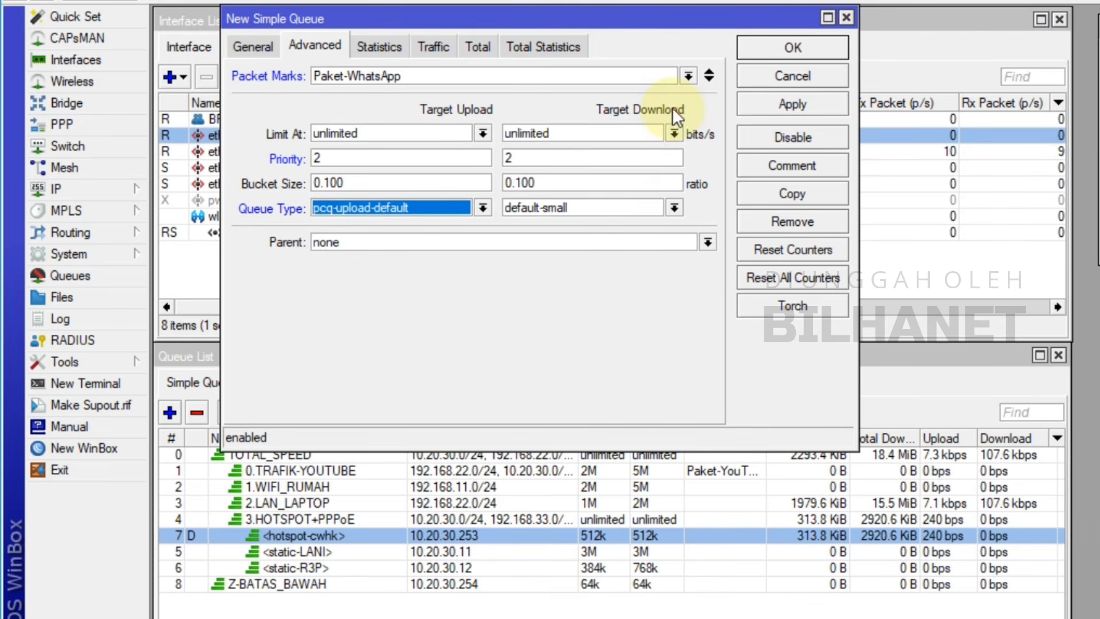
pyautogui.click(675, 207)
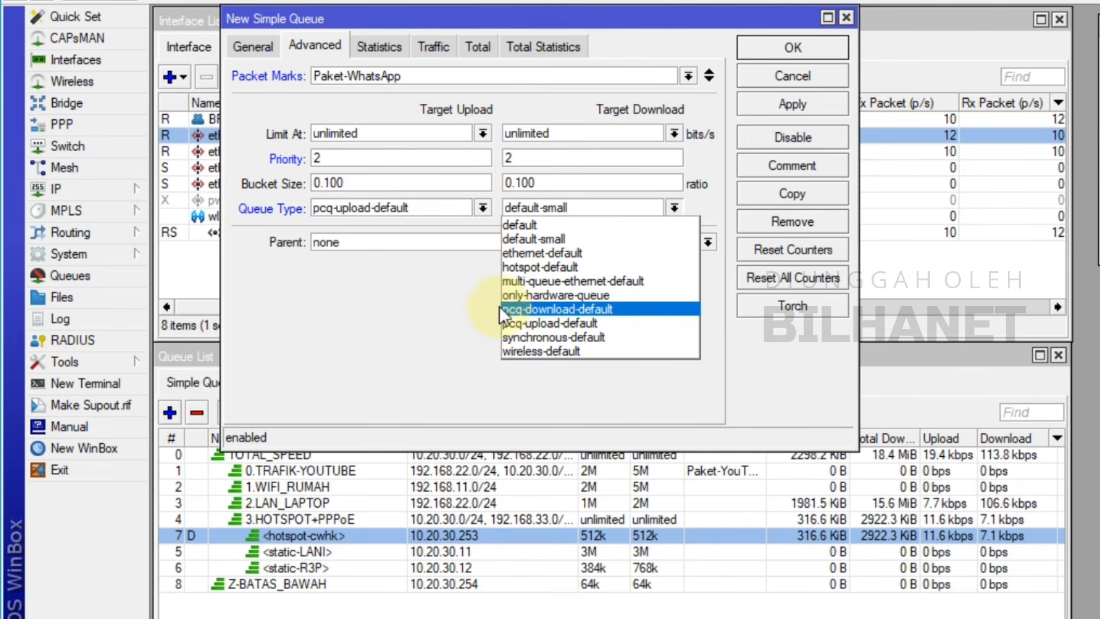
pyautogui.click(559, 309)
# - Make TOTAL_SPEED the parent queue, then apply and close the queue settings
pyautogui.click(286, 246)
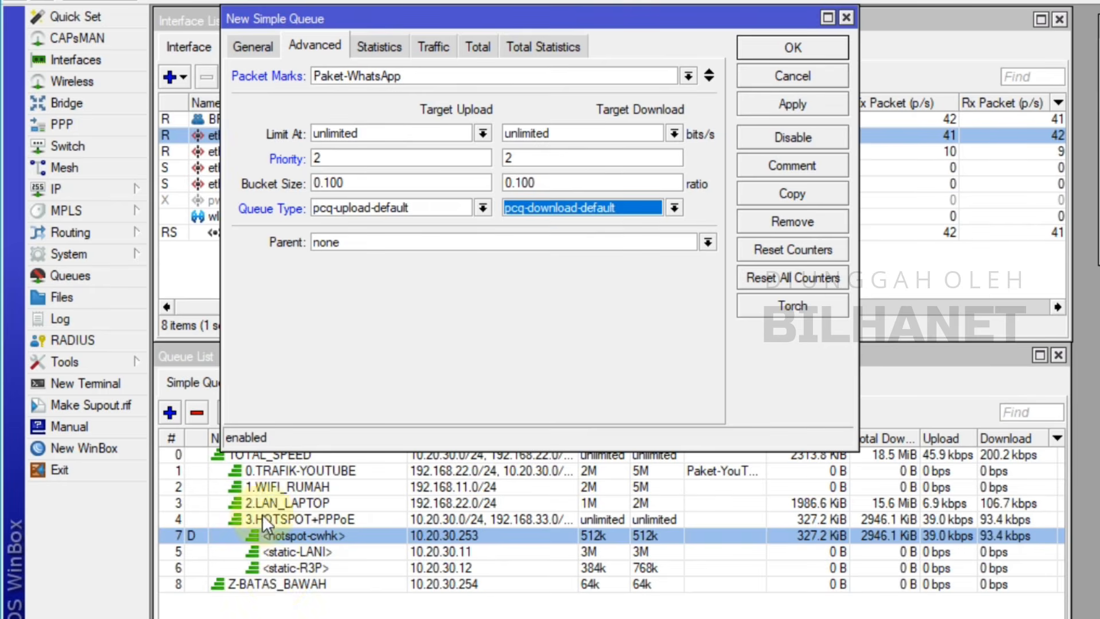
pyautogui.click(337, 246)
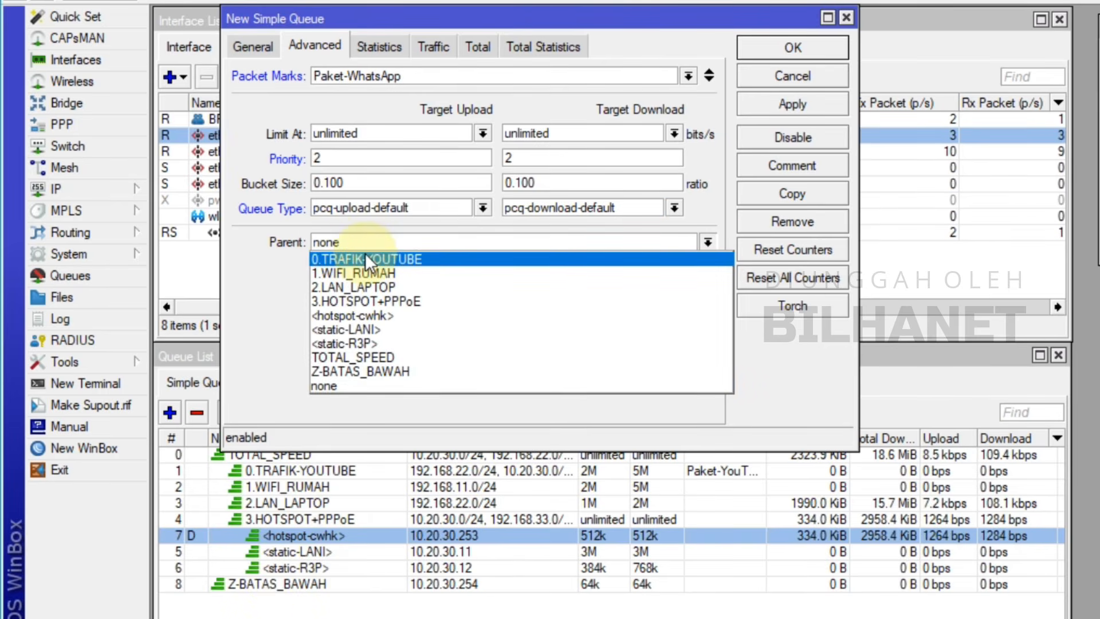
pyautogui.click(369, 355)
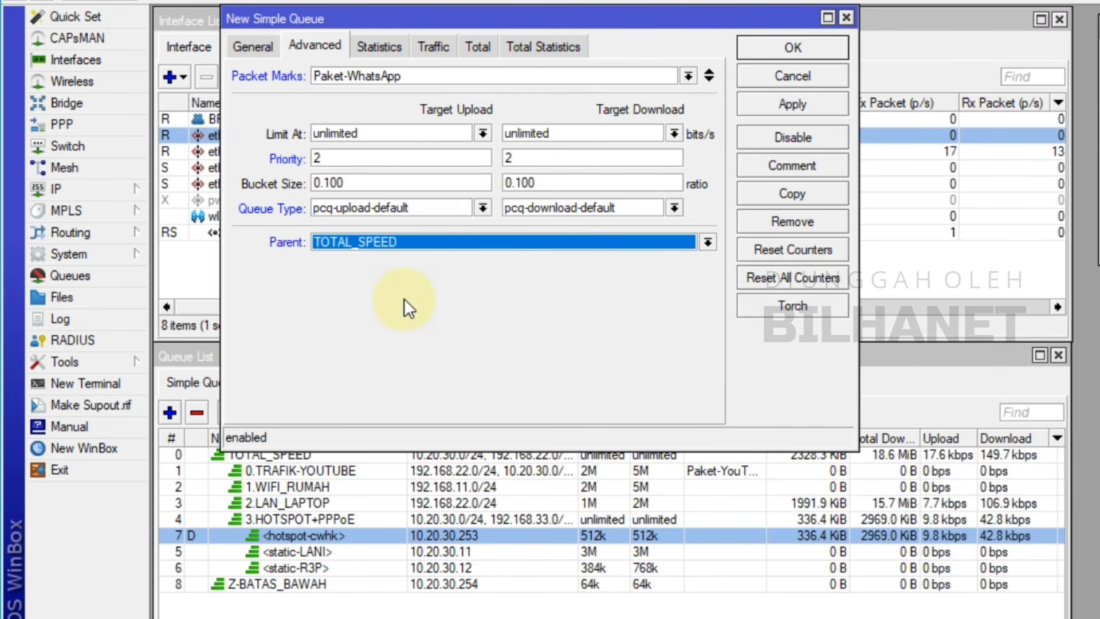
pyautogui.click(458, 297)
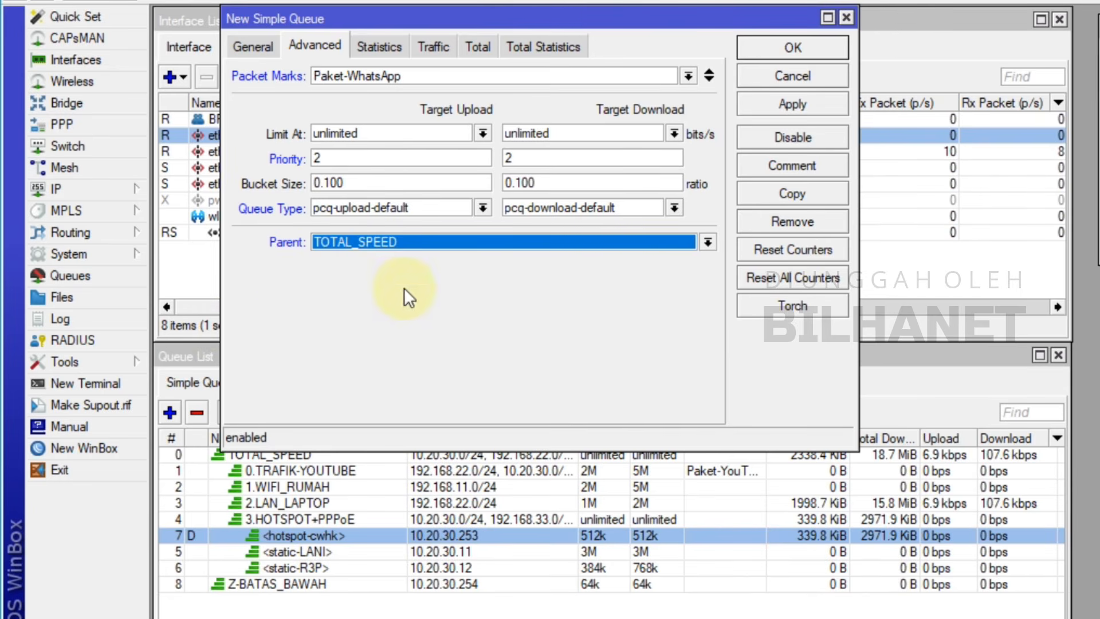
pyautogui.click(343, 241)
pyautogui.click(346, 387)
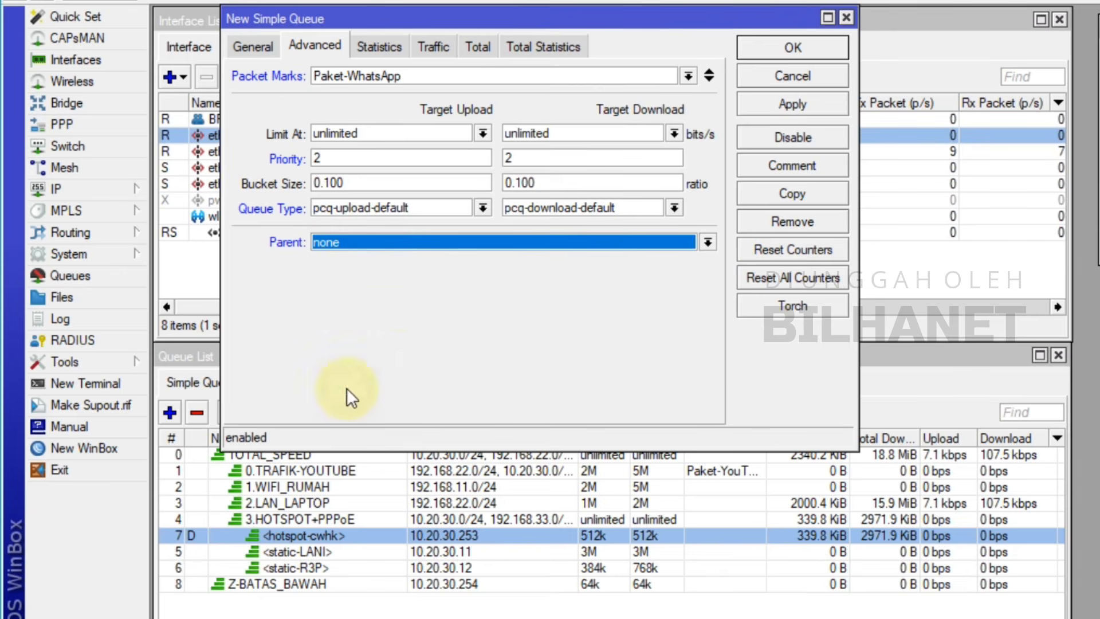
pyautogui.click(387, 246)
pyautogui.click(373, 350)
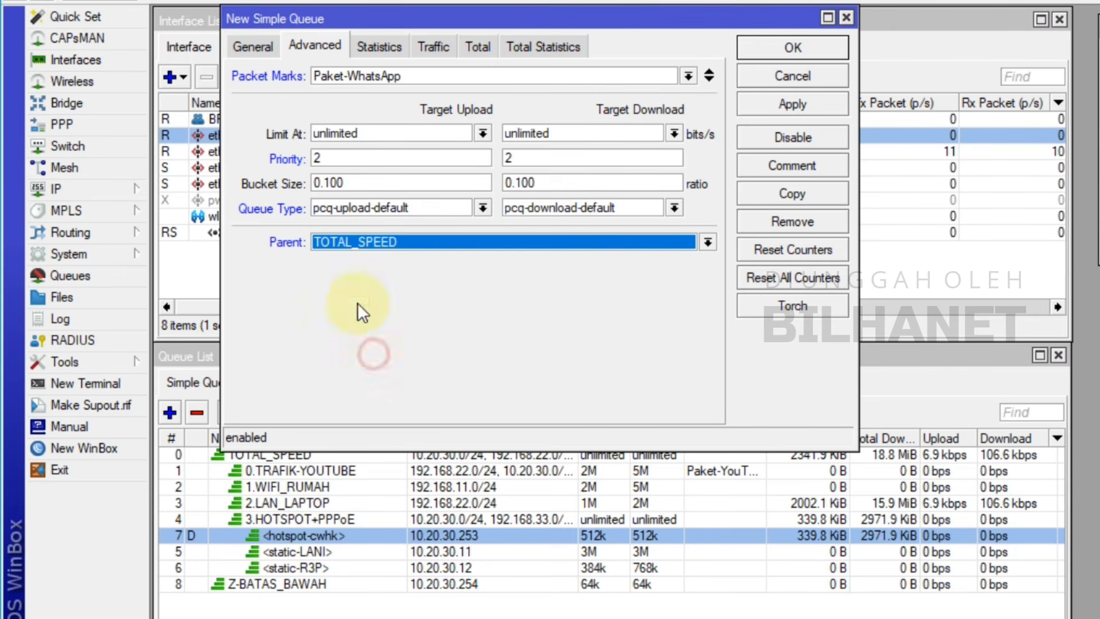
pyautogui.click(798, 100)
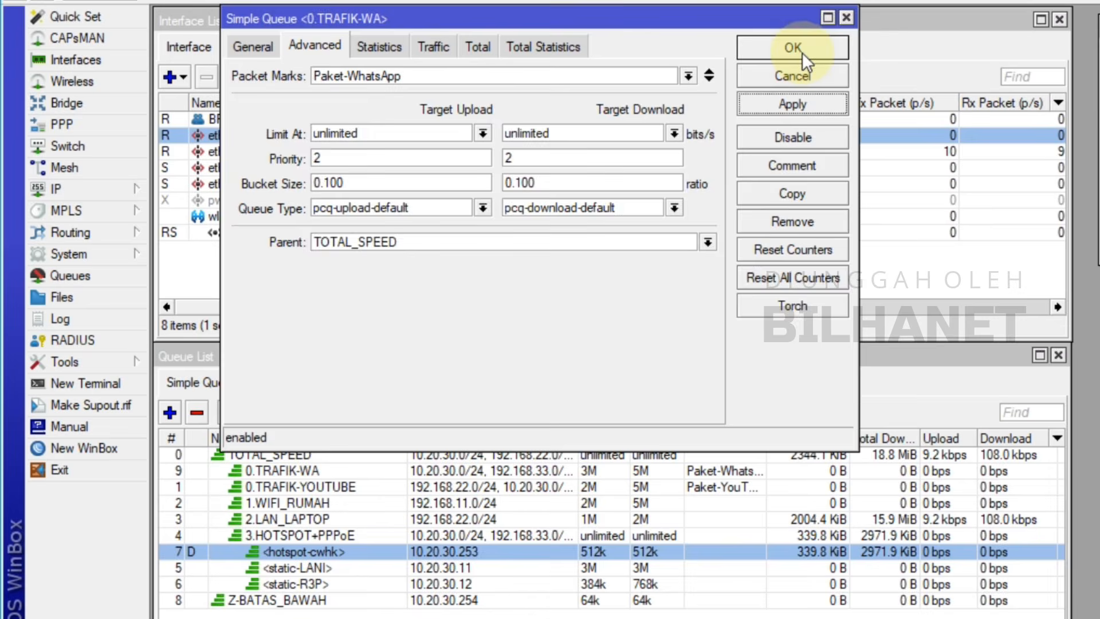
pyautogui.click(802, 53)
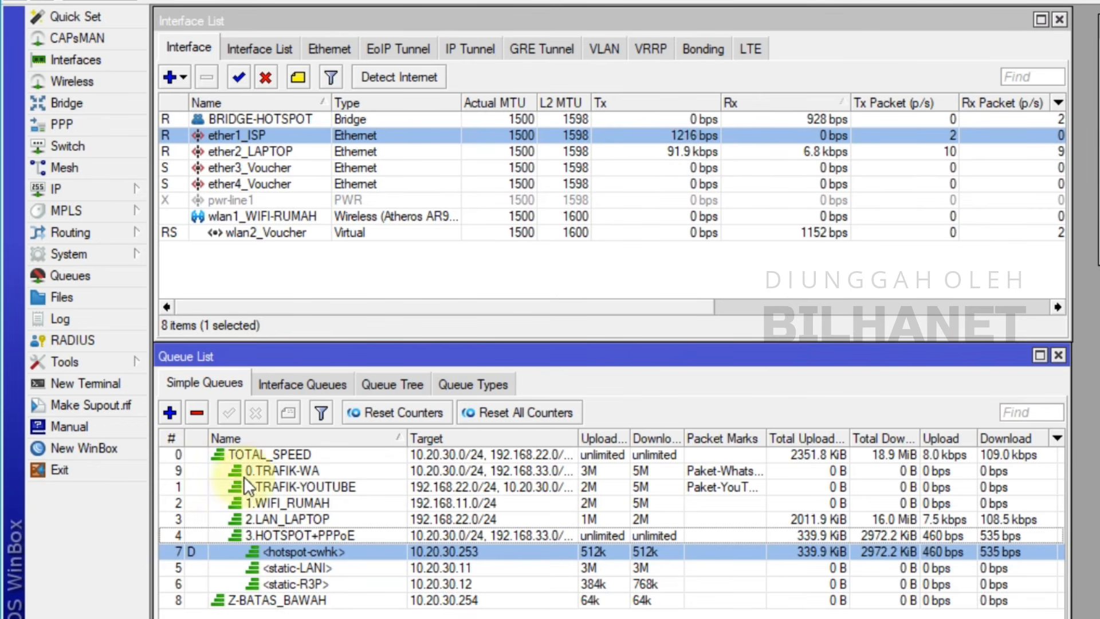
# - Sort by number, drag 0.TRAFIK-WA directly below TOTAL_SPEED, then restore tree order
pyautogui.click(269, 471)
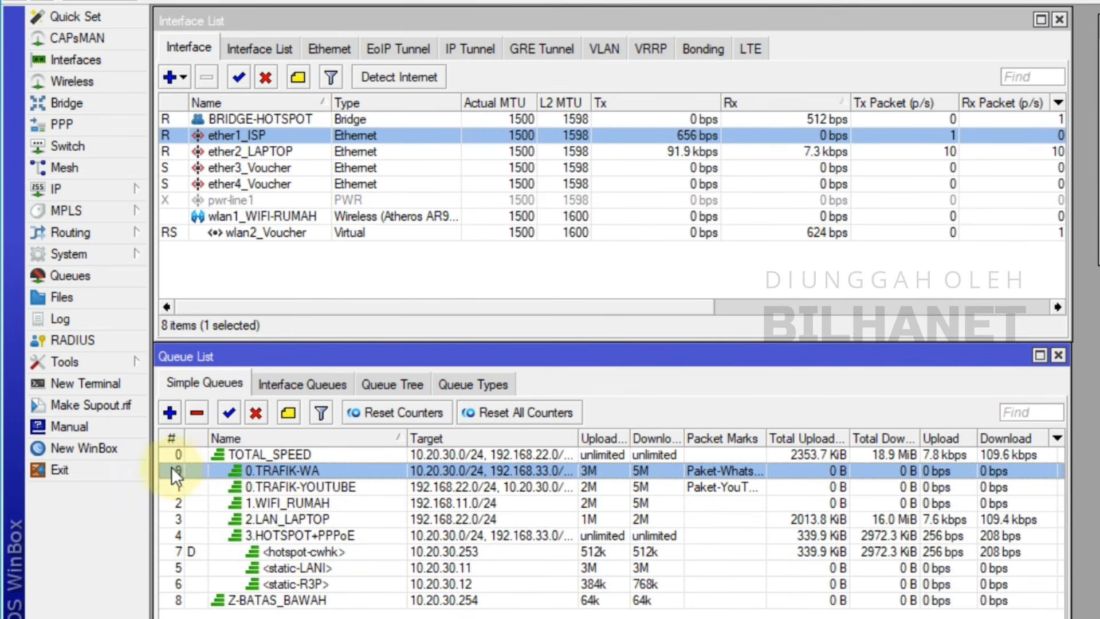
pyautogui.click(173, 438)
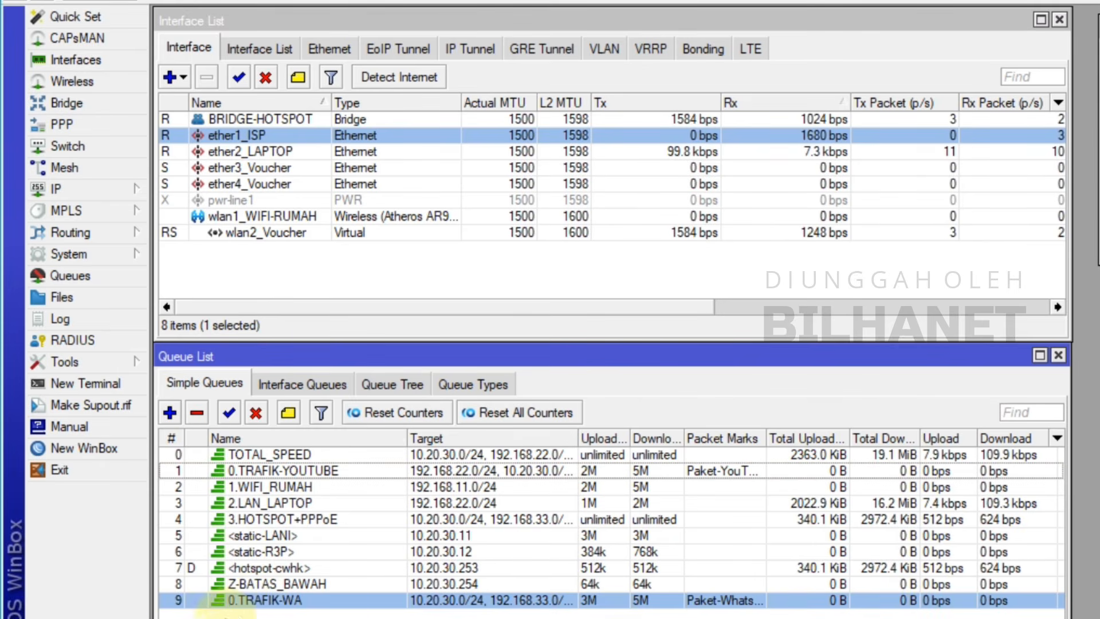
pyautogui.moveTo(258, 606); pyautogui.dragTo(260, 511)
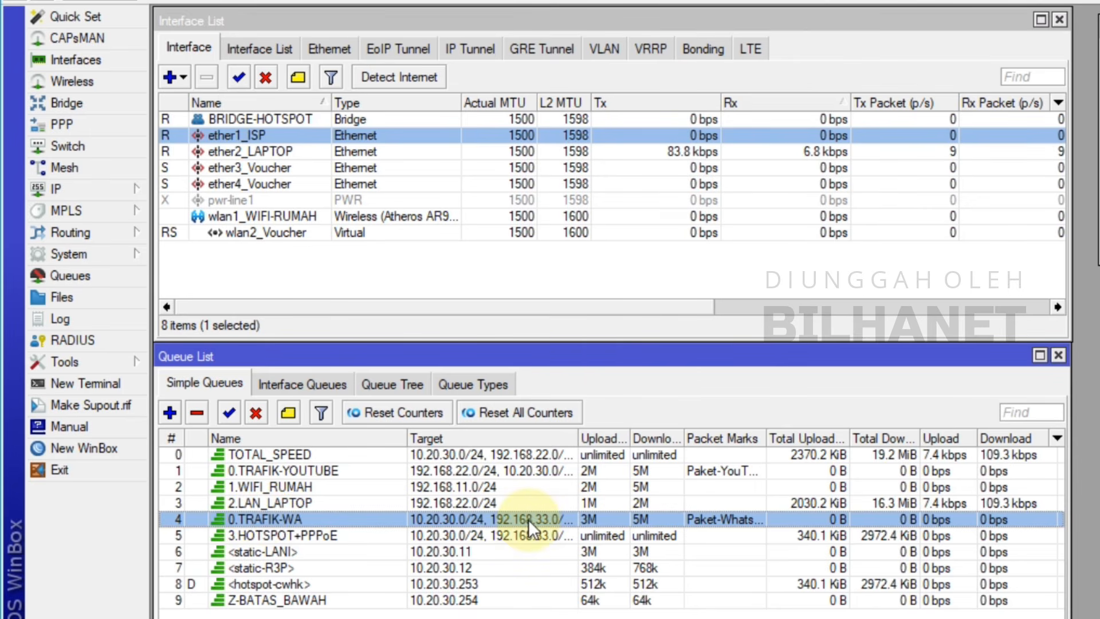
pyautogui.moveTo(263, 518); pyautogui.dragTo(267, 464)
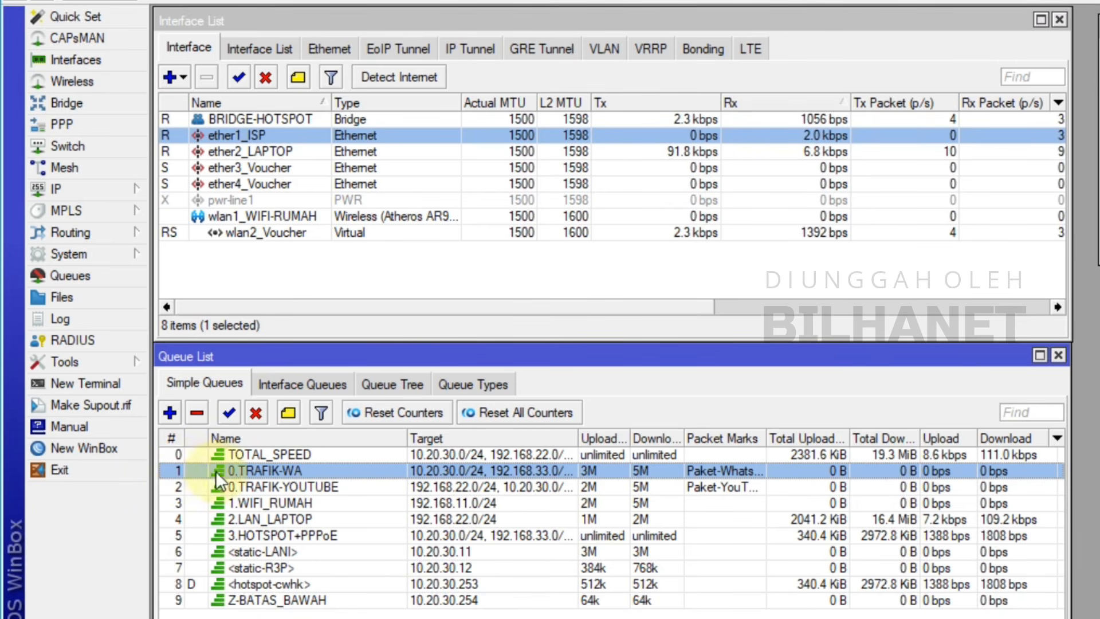
pyautogui.click(171, 439)
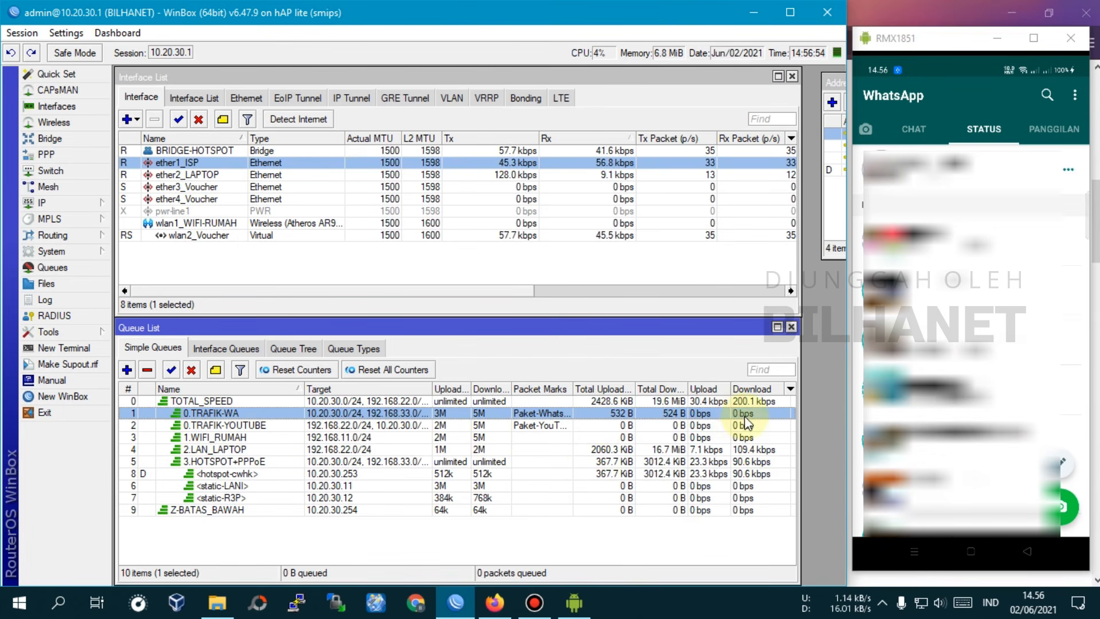
pyautogui.click(239, 475)
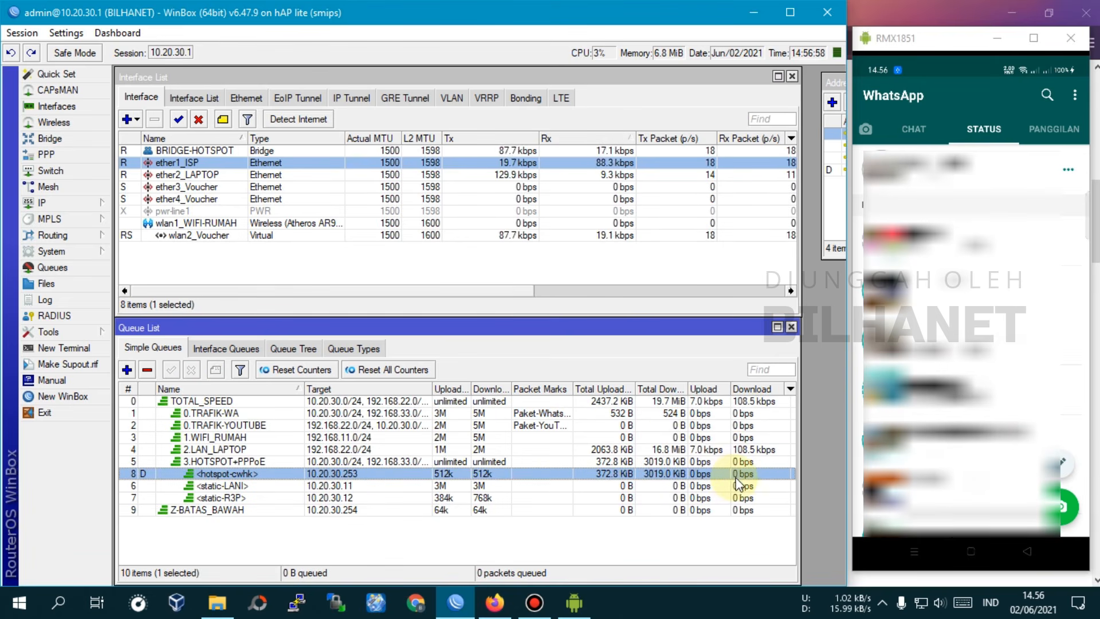
pyautogui.click(223, 414)
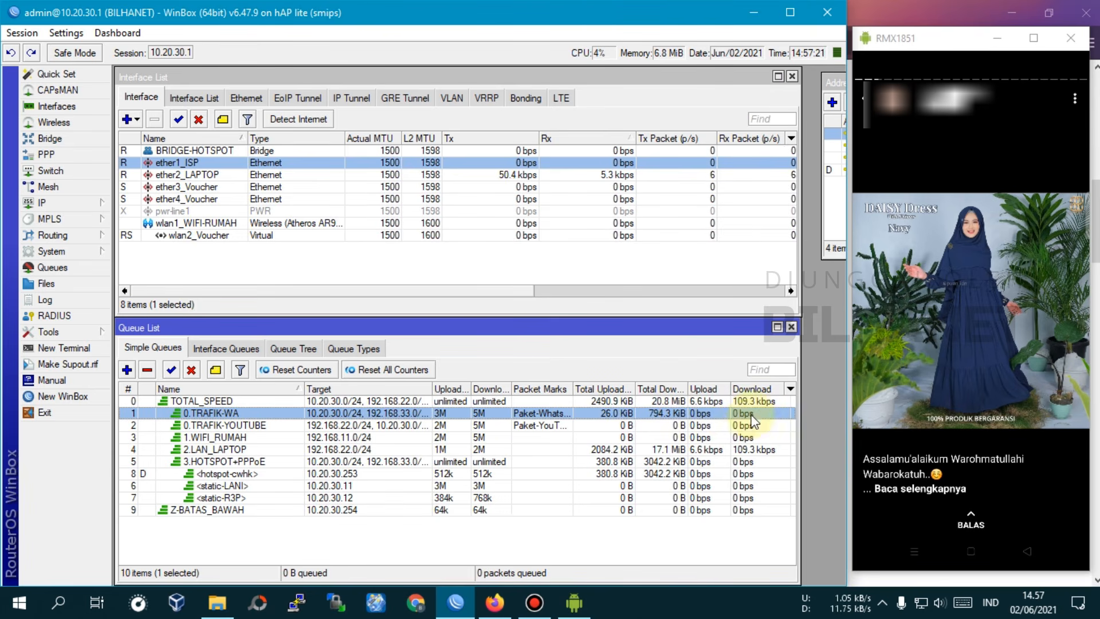
pyautogui.click(252, 473)
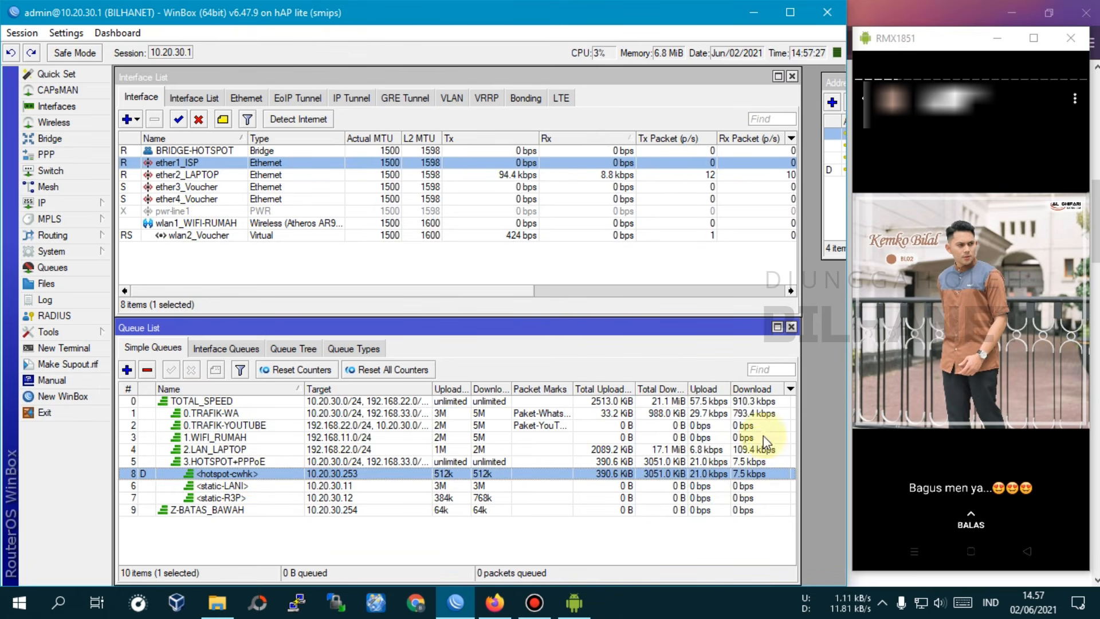
pyautogui.click(761, 413)
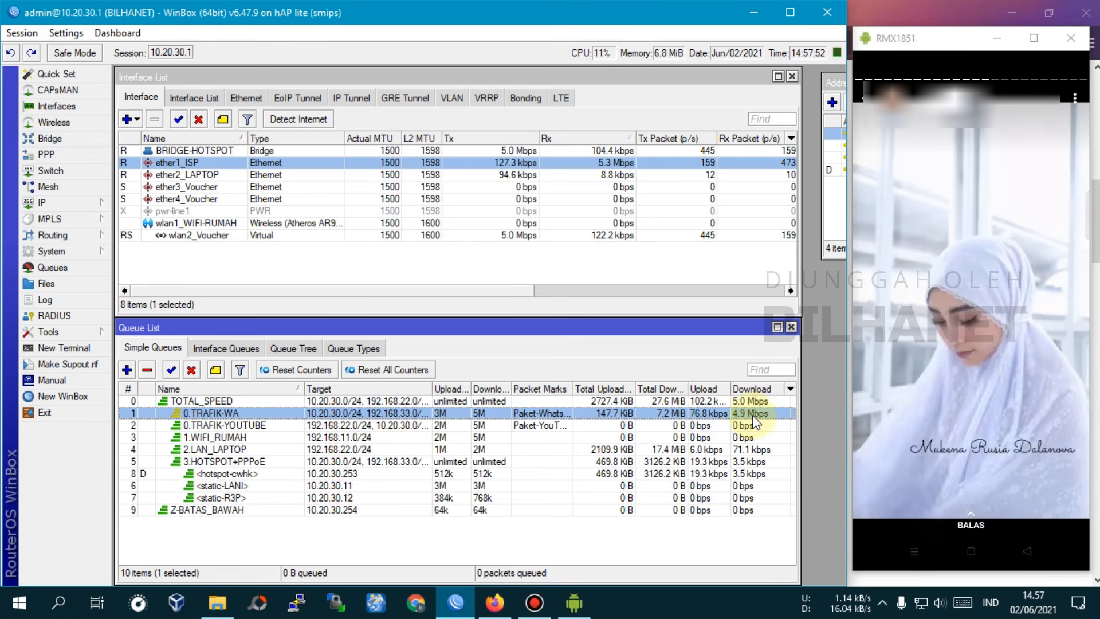
pyautogui.click(238, 474)
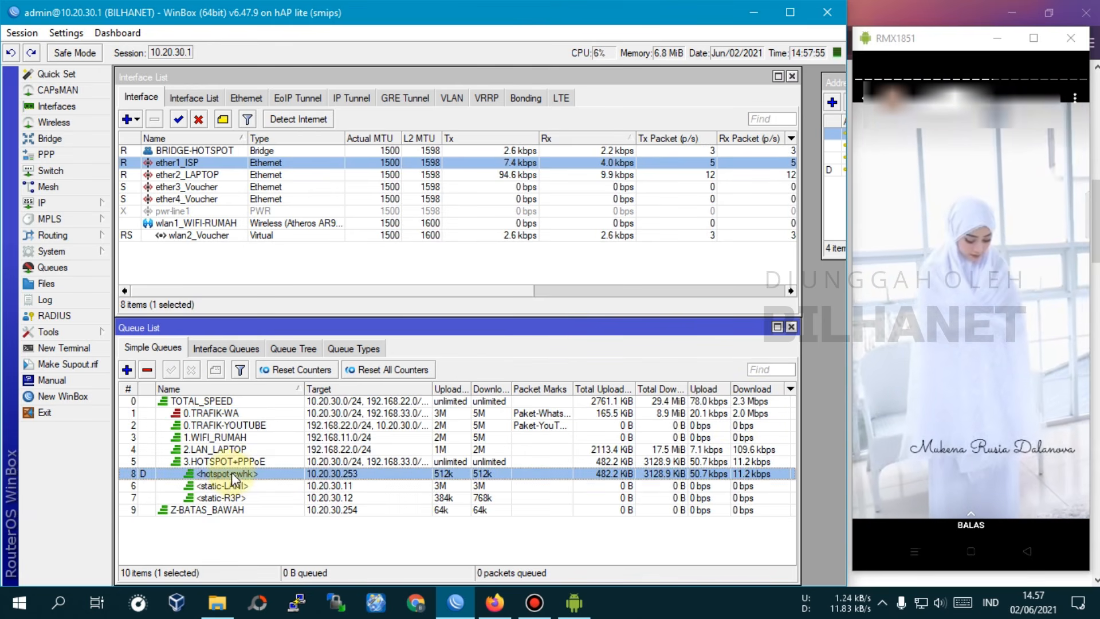